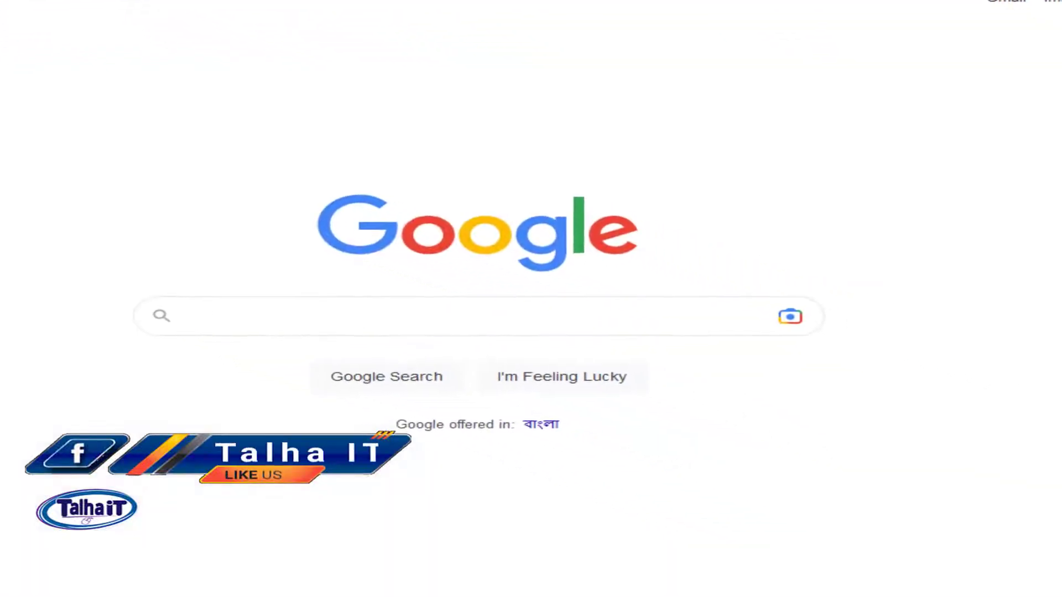
Step: Search Google for 'erecruitment bb org bd' and open the 'eRecruitment Home - Bangladesh Bank' result
{"action": "type", "text": "eree"}
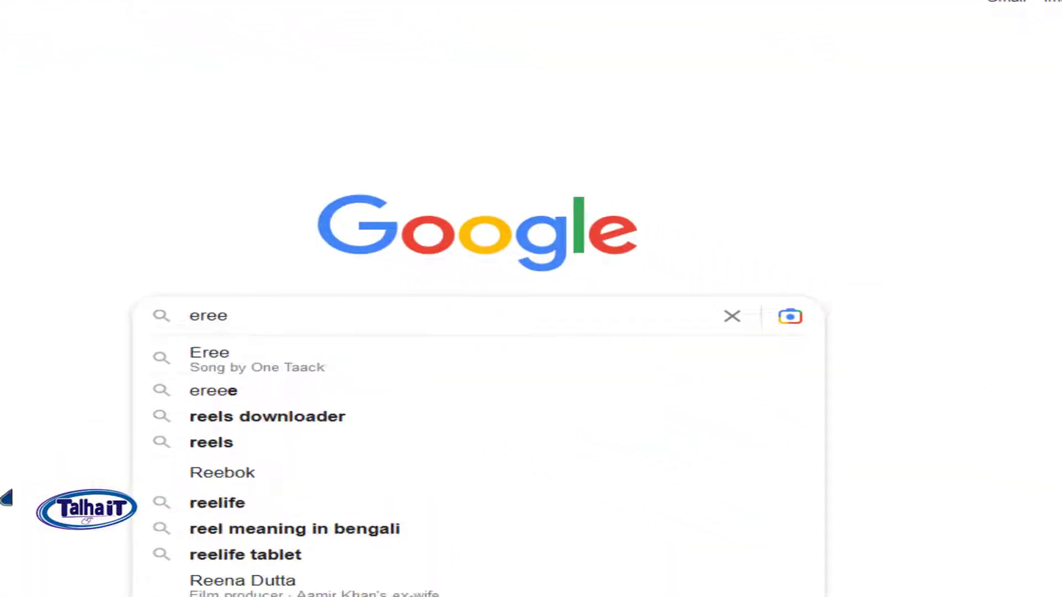
{"action": "key", "text": "BackSpace"}
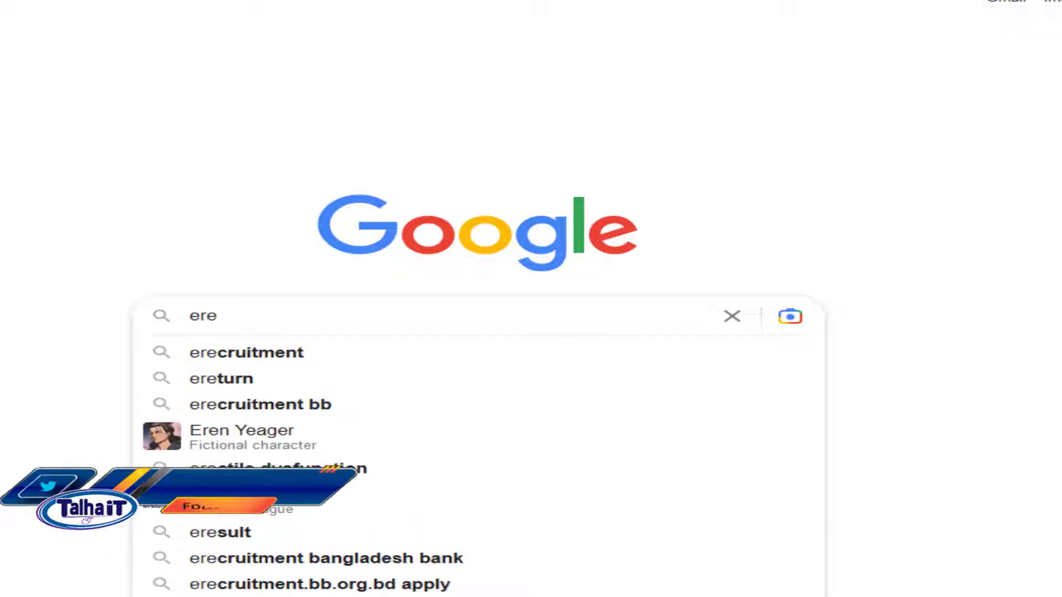
{"action": "key", "text": "Down"}
{"action": "type", "text": "bb "}
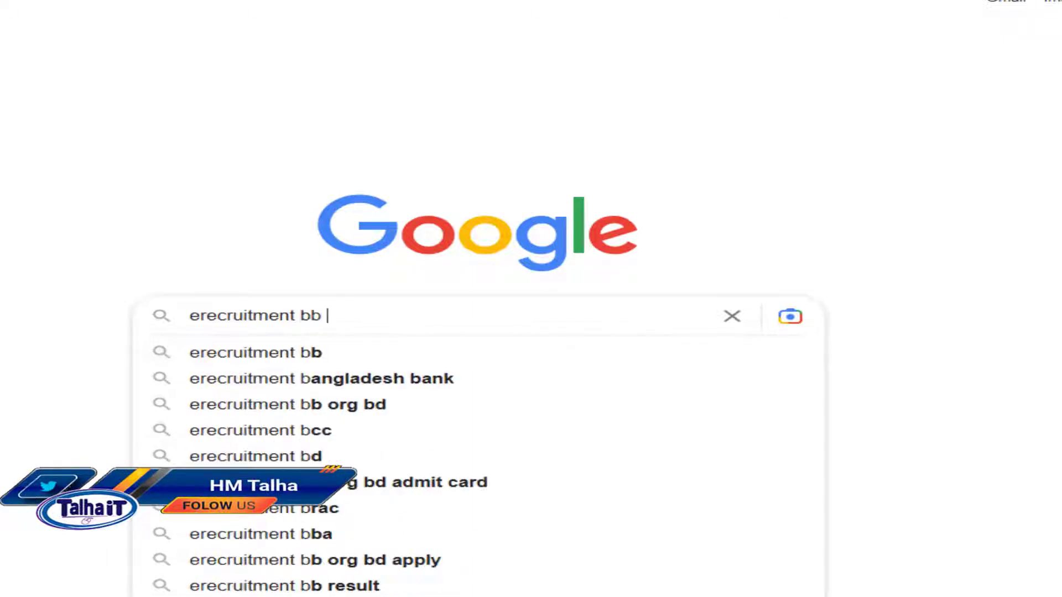
{"action": "type", "text": "org bd"}
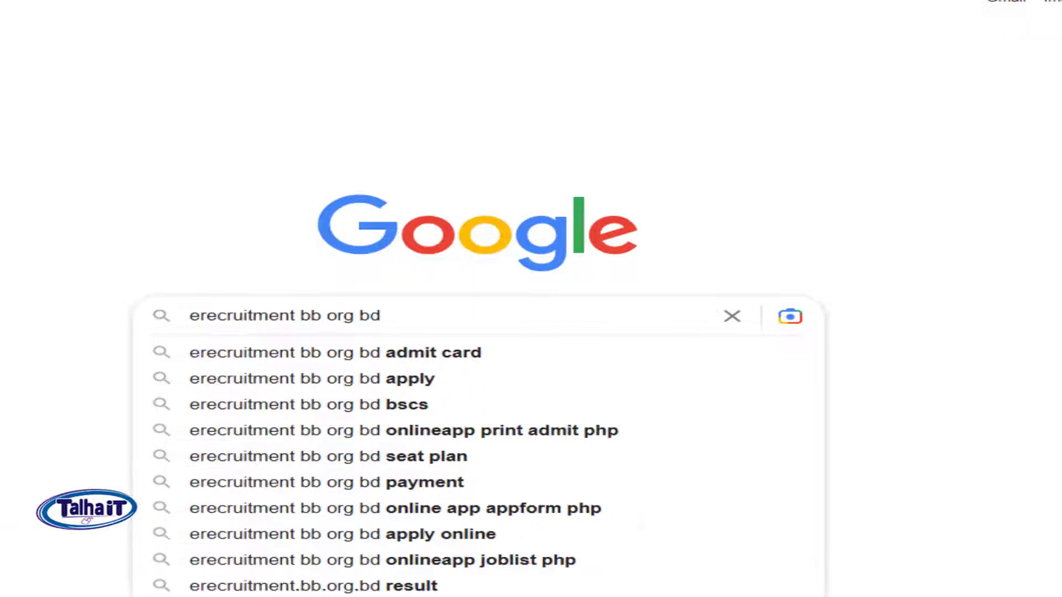
{"action": "key", "text": "Return"}
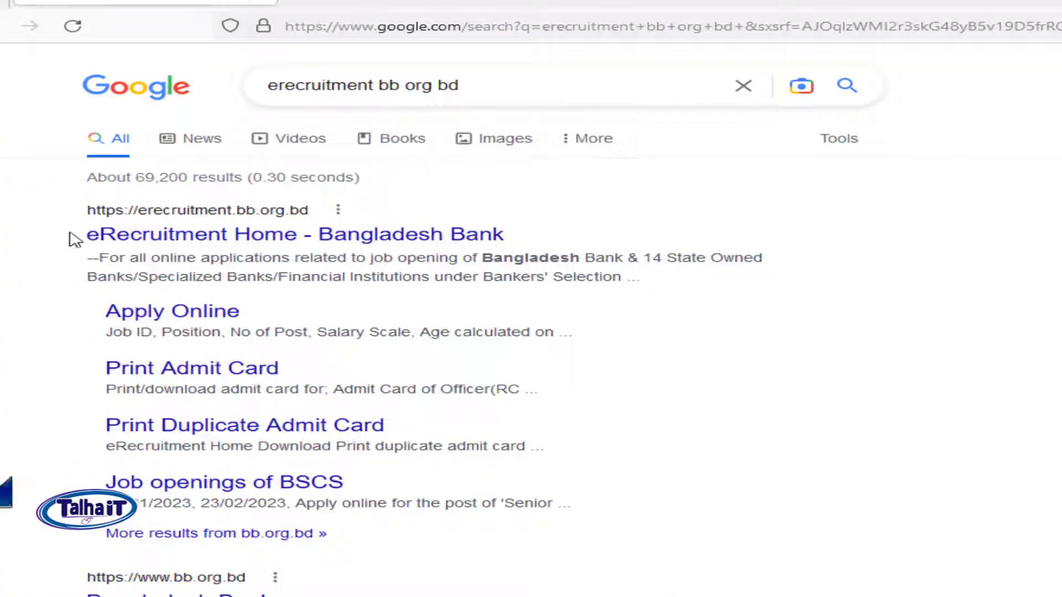
{"action": "left_click_drag", "start_coordinate": [83, 236], "coordinate": [508, 237]}
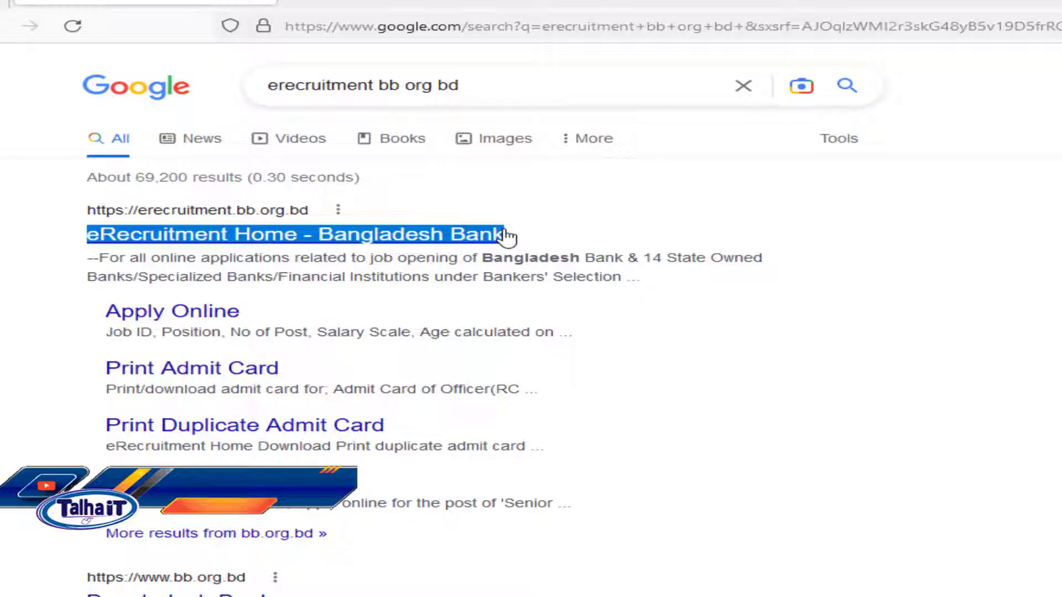
{"action": "left_click", "coordinate": [380, 240]}
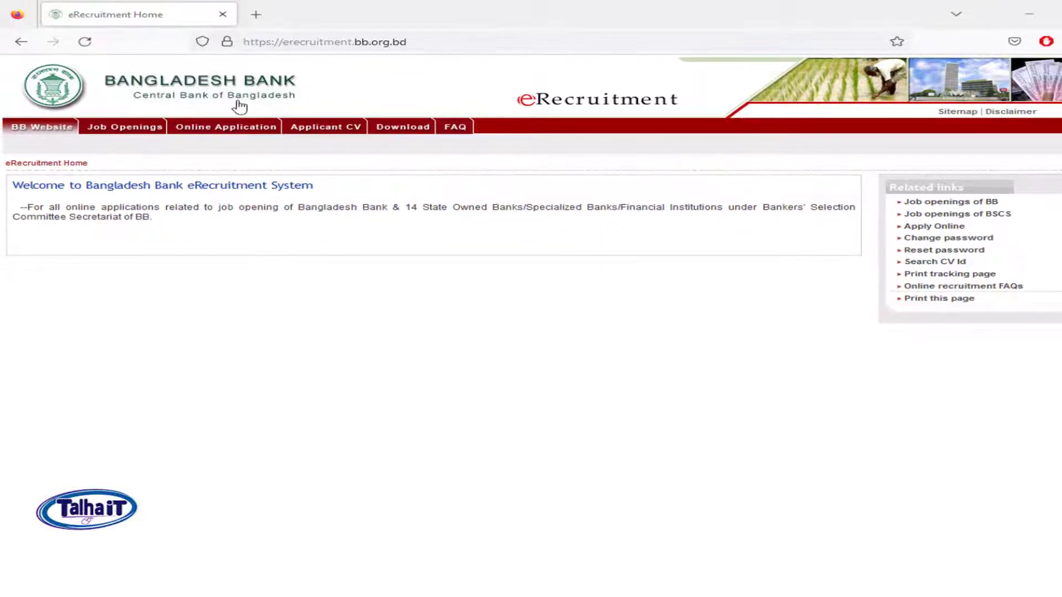
{"action": "mouse_move", "coordinate": [130, 129]}
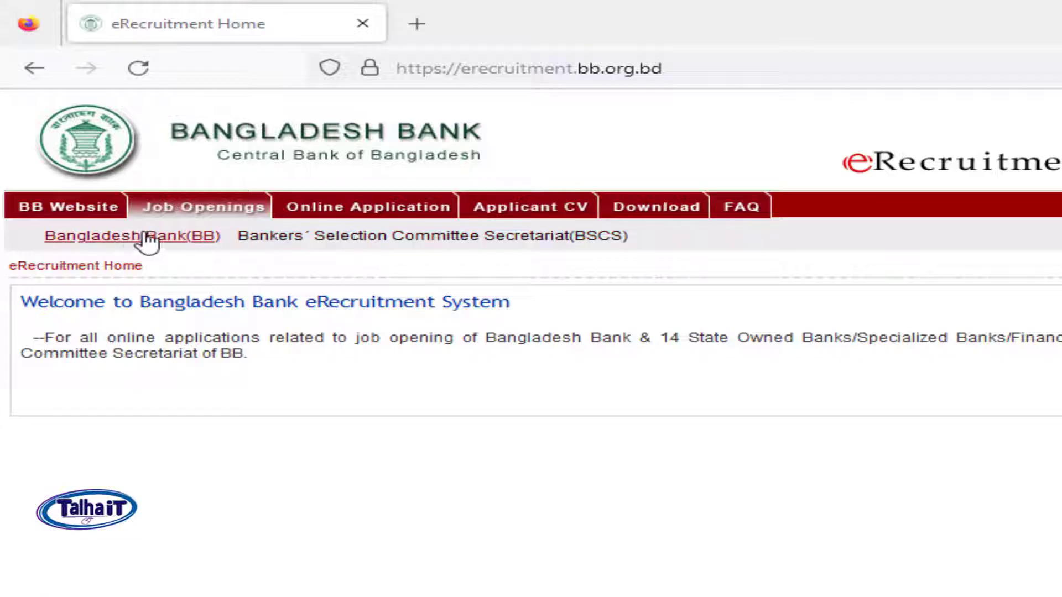
{"action": "mouse_move", "coordinate": [365, 212]}
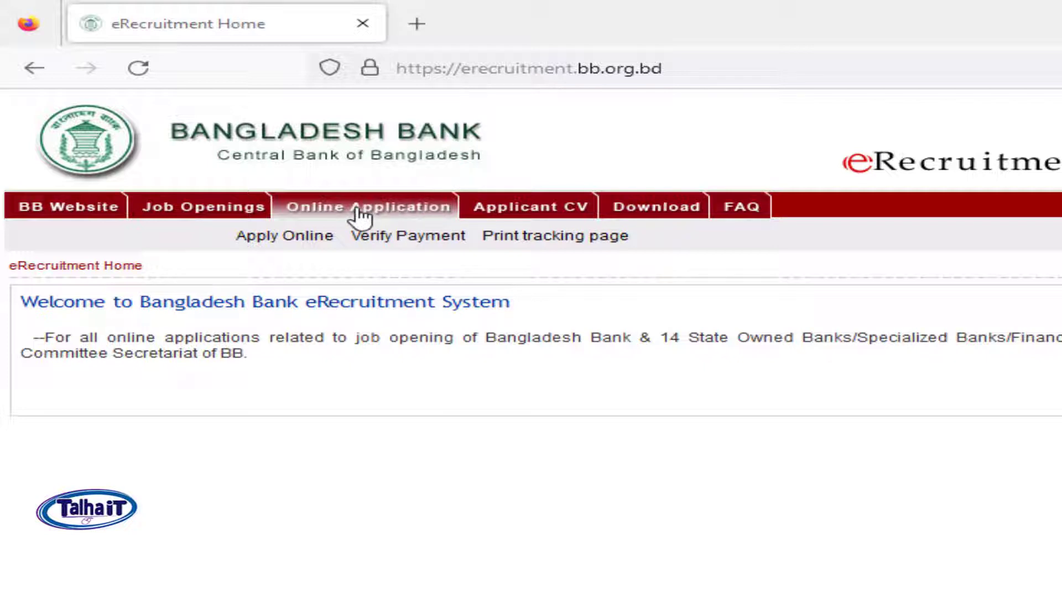
{"action": "mouse_move", "coordinate": [503, 214]}
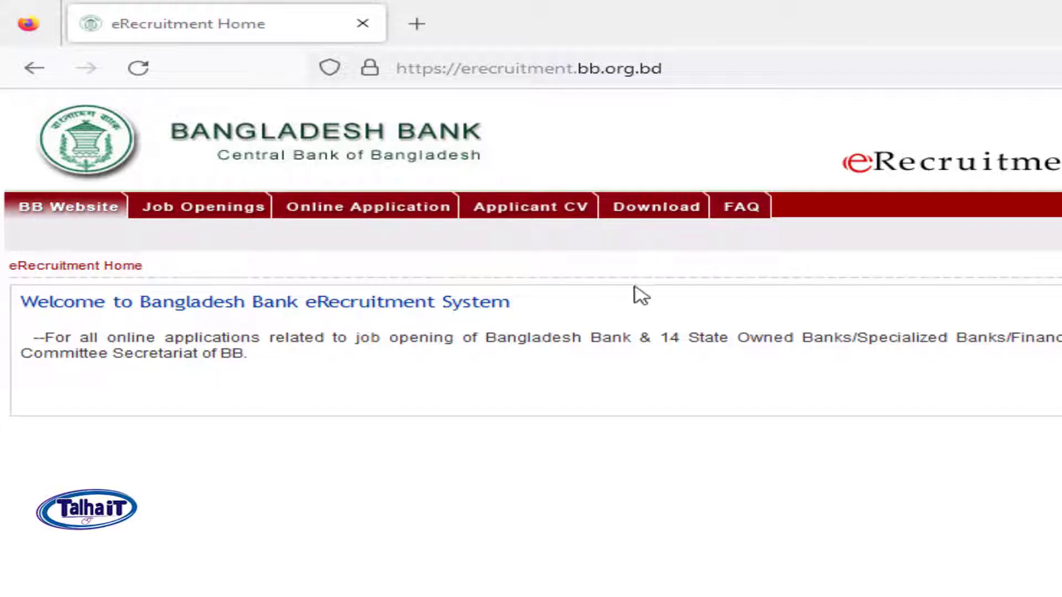
{"action": "mouse_move", "coordinate": [657, 214]}
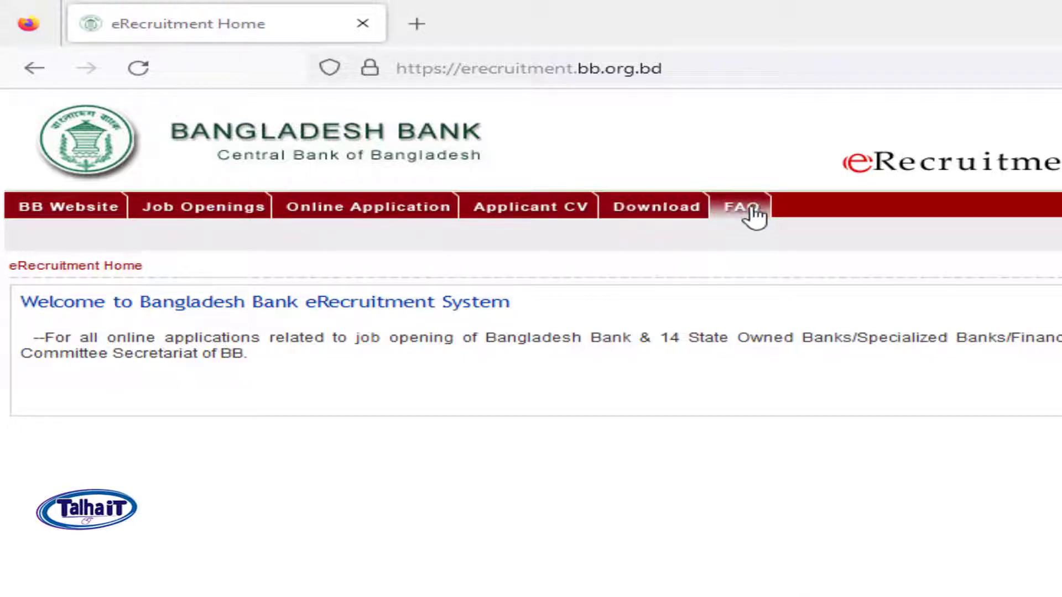
{"action": "mouse_move", "coordinate": [285, 221]}
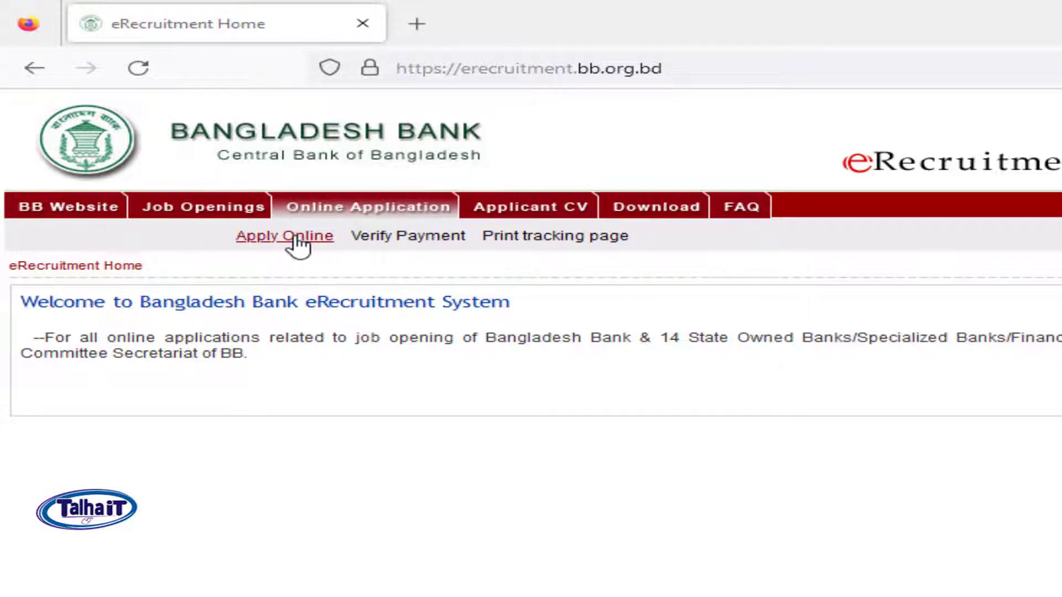
Step: Open the job list and check the 23/02/2023 and 13/02/2023 deadlines of jobs 10185 and 10183
{"action": "left_click", "coordinate": [298, 243]}
{"action": "scroll", "coordinate": [611, 367], "scroll_direction": "down", "scroll_amount": 20}
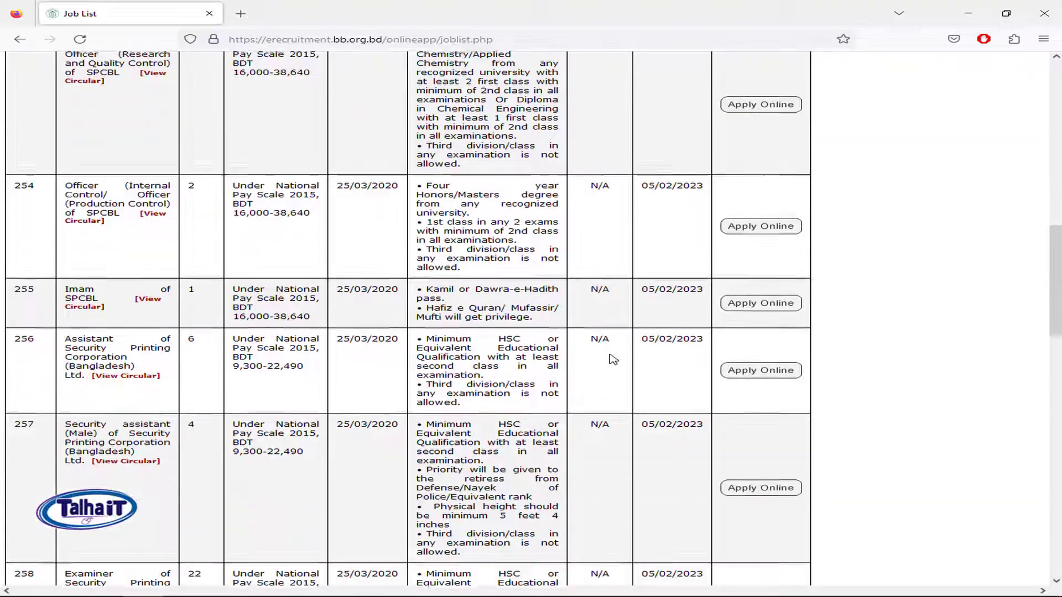
{"action": "scroll", "coordinate": [248, 308], "scroll_direction": "up", "scroll_amount": 12}
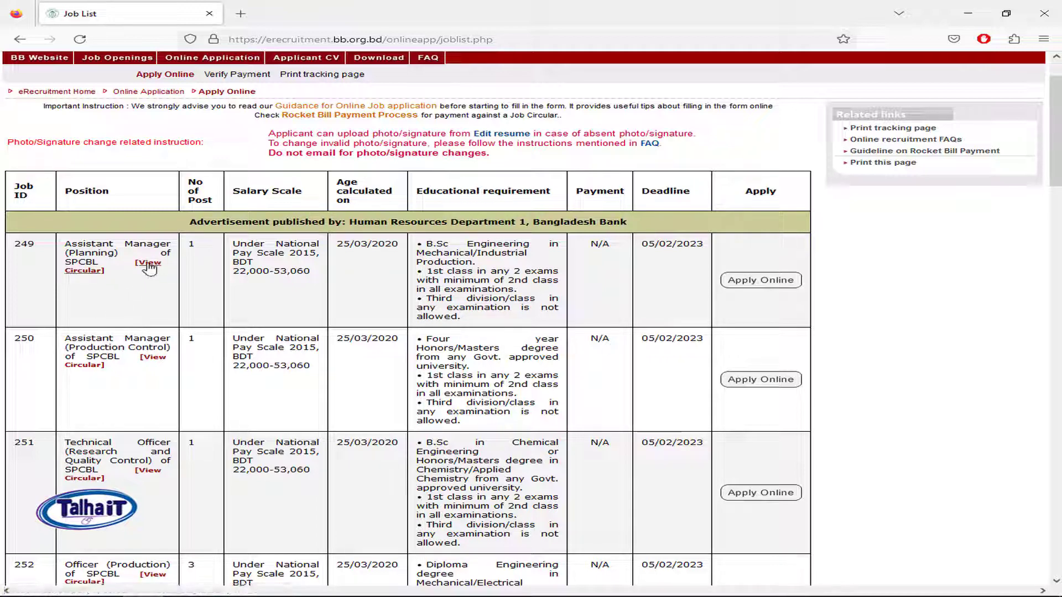
{"action": "scroll", "coordinate": [606, 379], "scroll_direction": "down", "scroll_amount": 20}
{"action": "scroll", "coordinate": [607, 380], "scroll_direction": "up", "scroll_amount": 2}
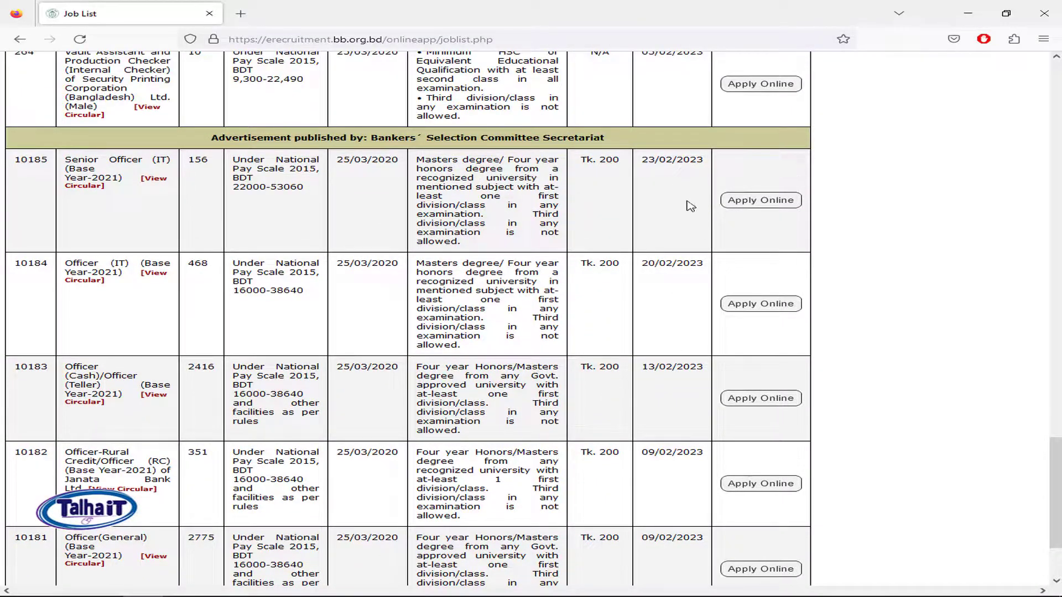
{"action": "double_click", "coordinate": [654, 160]}
{"action": "left_click", "coordinate": [679, 164]}
{"action": "left_click_drag", "start_coordinate": [645, 367], "coordinate": [690, 368]}
{"action": "left_click", "coordinate": [215, 381]}
Step: View the circular for Officer (General) job 10181 and return to the job list
{"action": "scroll", "coordinate": [202, 533], "scroll_direction": "down", "scroll_amount": 2}
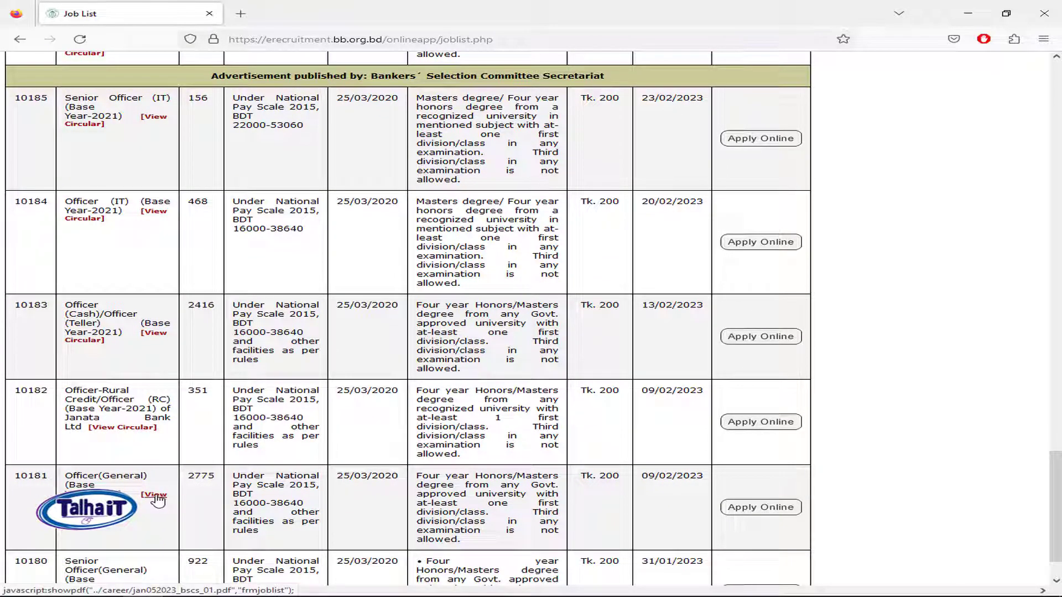
{"action": "scroll", "coordinate": [158, 501], "scroll_direction": "down", "scroll_amount": 2}
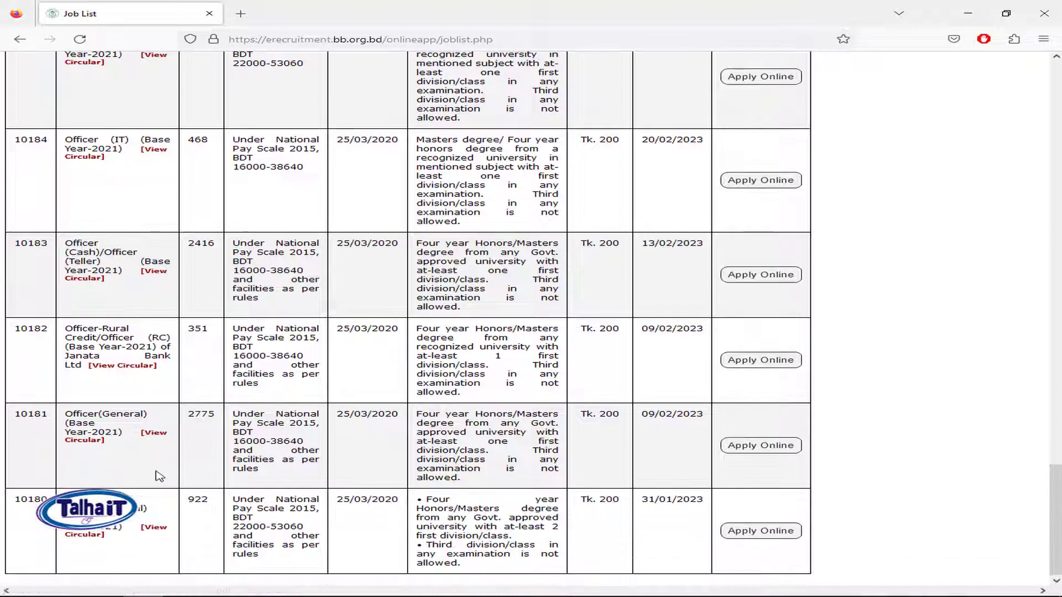
{"action": "left_click", "coordinate": [155, 434]}
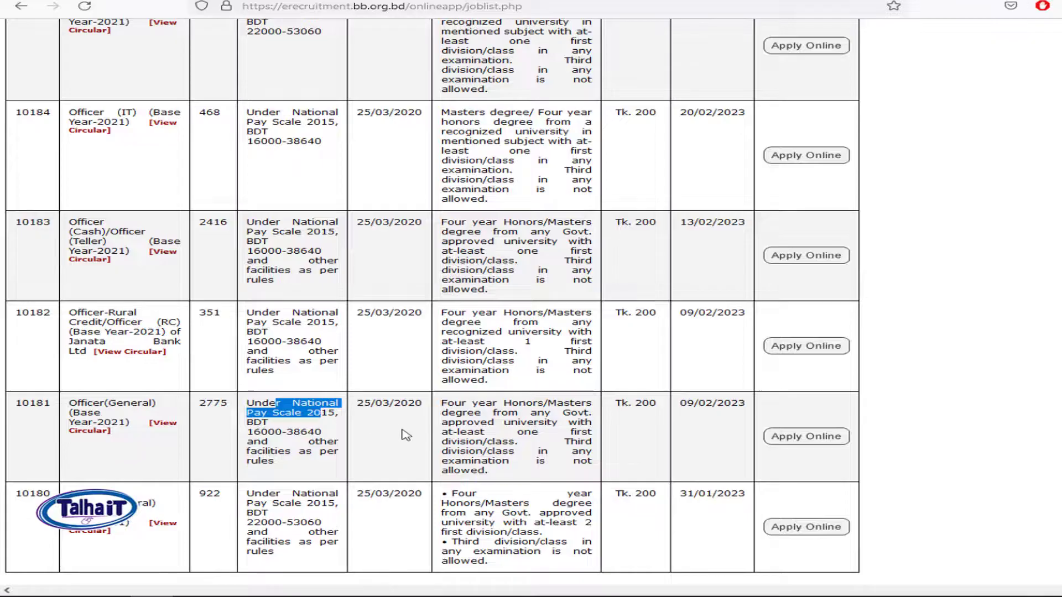
{"action": "left_click", "coordinate": [407, 435]}
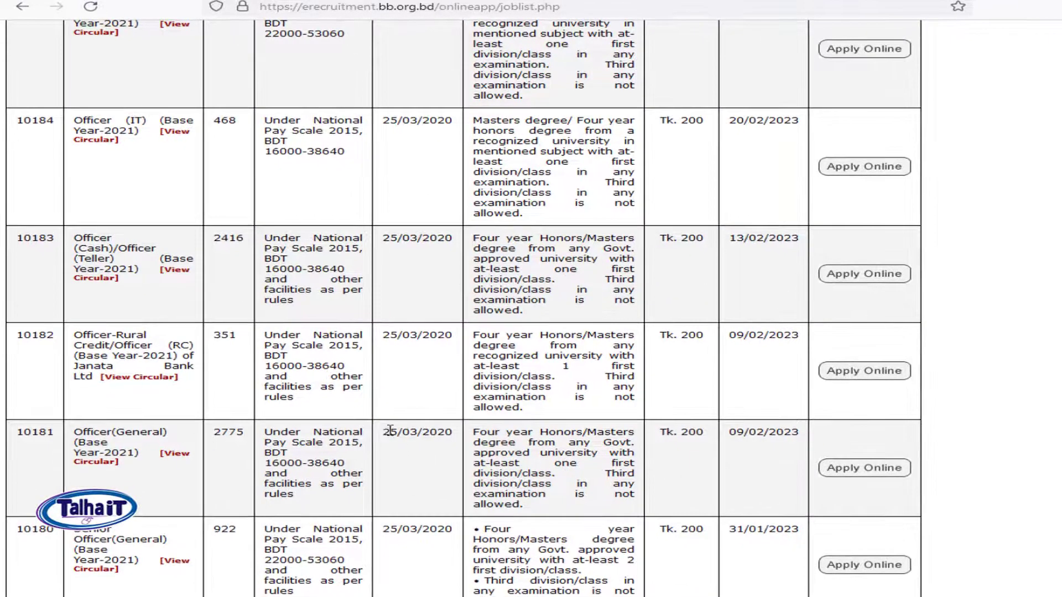
Step: Review job 10181's educational requirement and 09/02/2023 deadline, then start its application
{"action": "left_click_drag", "start_coordinate": [358, 402], "coordinate": [419, 407]}
{"action": "left_click_drag", "start_coordinate": [501, 435], "coordinate": [687, 435]}
{"action": "left_click", "coordinate": [689, 449]}
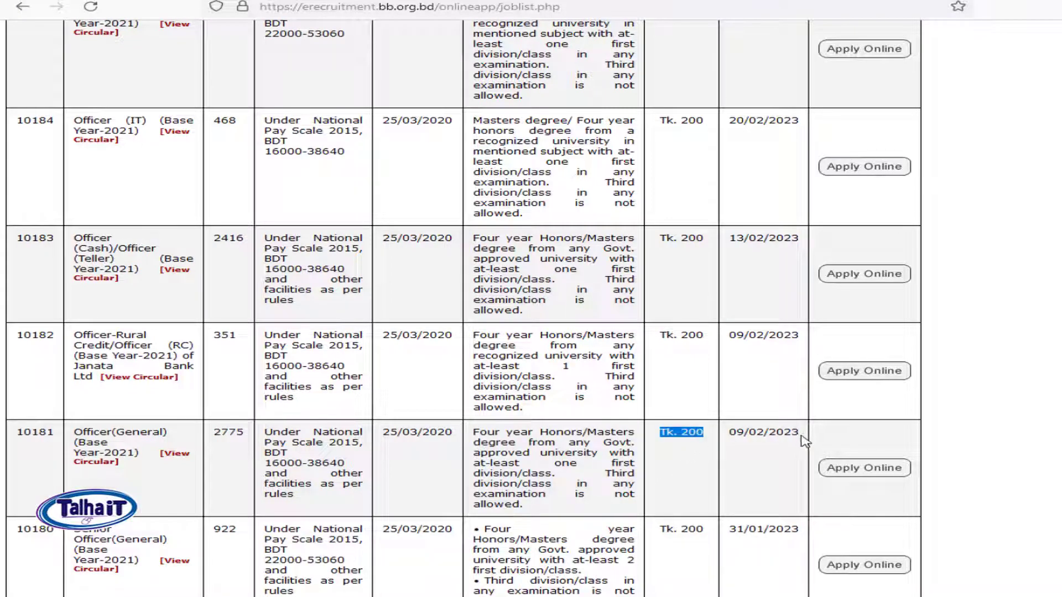
{"action": "left_click_drag", "start_coordinate": [803, 439], "coordinate": [742, 438]}
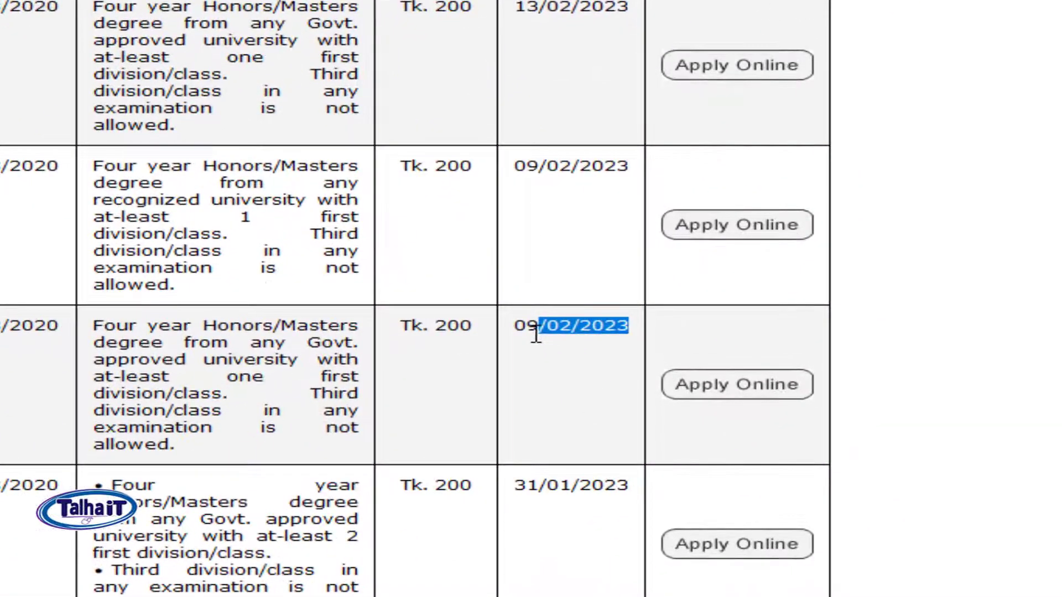
{"action": "left_click_drag", "start_coordinate": [536, 332], "coordinate": [526, 331]}
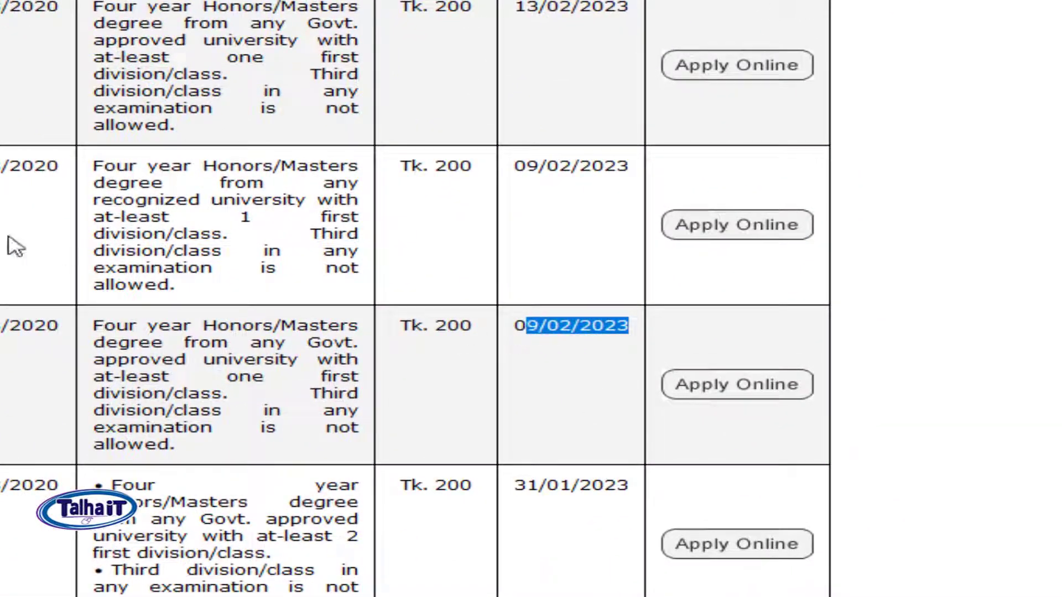
{"action": "left_click", "coordinate": [745, 394]}
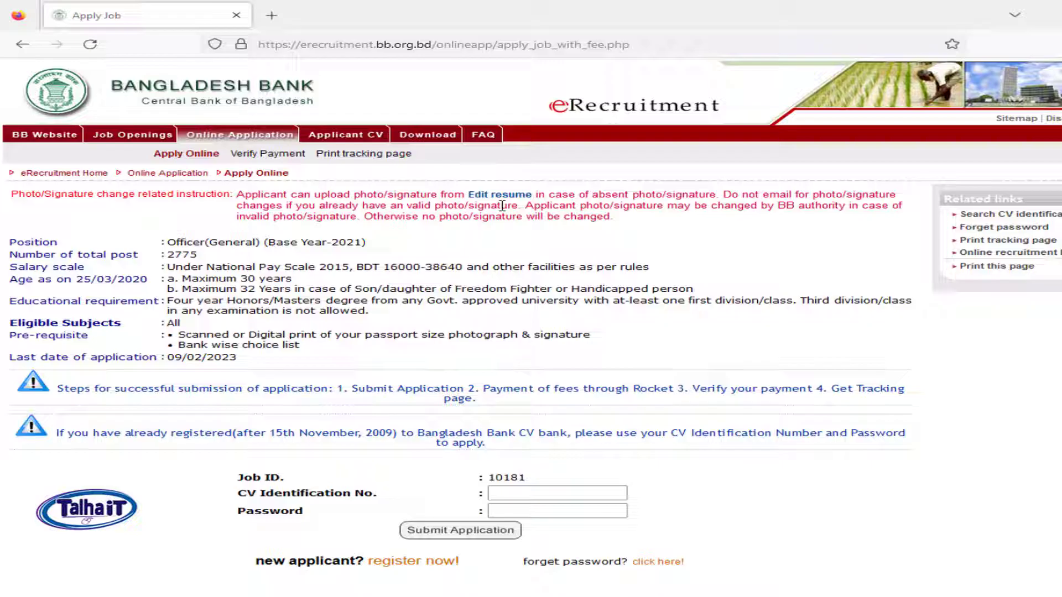
Step: Read the Apply Job photo/signature instructions, then switch to the 'bangladesh bank' folder window
{"action": "left_click_drag", "start_coordinate": [619, 219], "coordinate": [659, 226]}
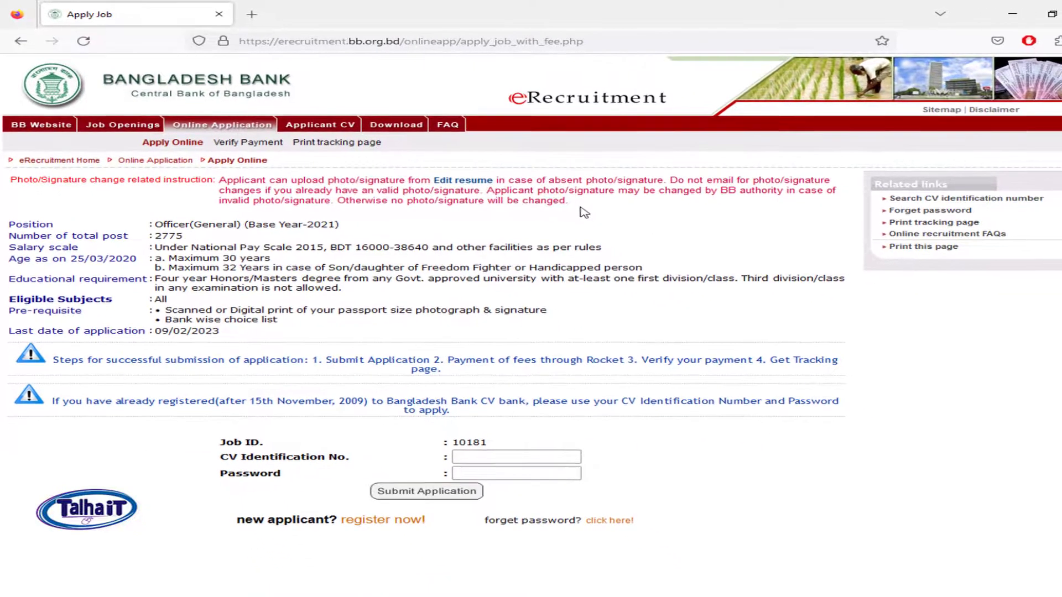
{"action": "mouse_move", "coordinate": [595, 209]}
{"action": "left_mouse_down"}
{"action": "mouse_move", "coordinate": [508, 199]}
{"action": "mouse_move", "coordinate": [416, 199]}
{"action": "mouse_move", "coordinate": [406, 209]}
{"action": "mouse_move", "coordinate": [309, 190]}
{"action": "mouse_move", "coordinate": [650, 229]}
{"action": "left_mouse_up"}
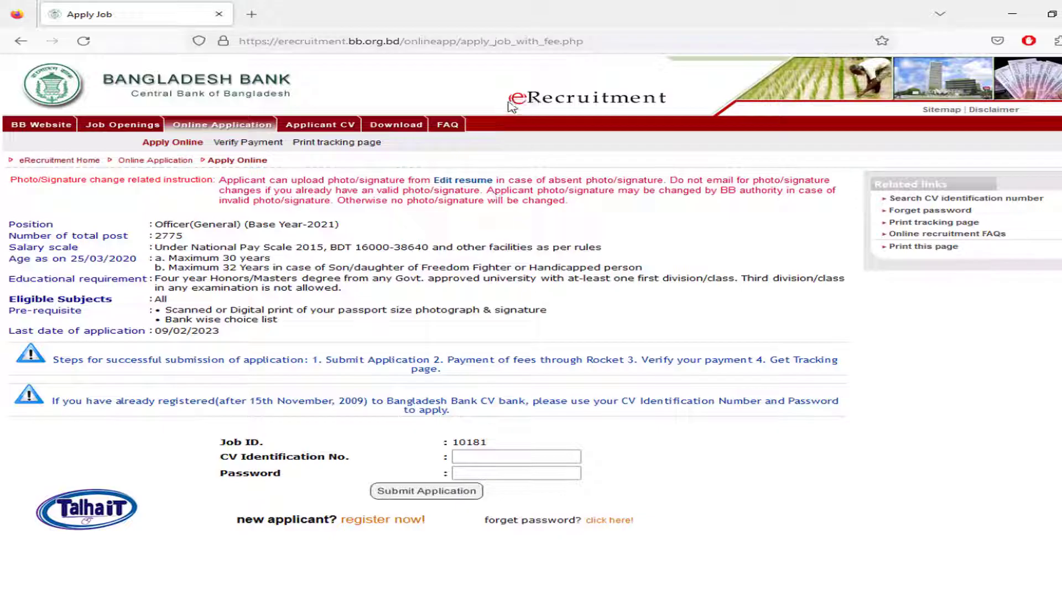
{"action": "key", "text": "alt+Tab"}
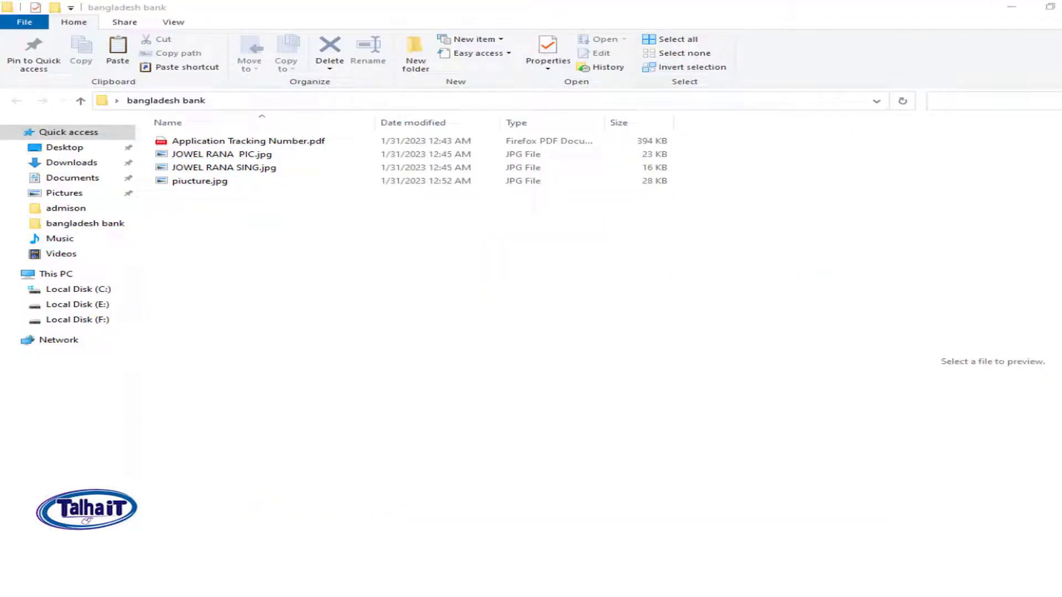
Step: Open the bangladesh bank folder full-screen and check piucture.jpg's image dimensions in its Properties
{"action": "left_click", "coordinate": [1011, 6]}
{"action": "double_click", "coordinate": [289, 327]}
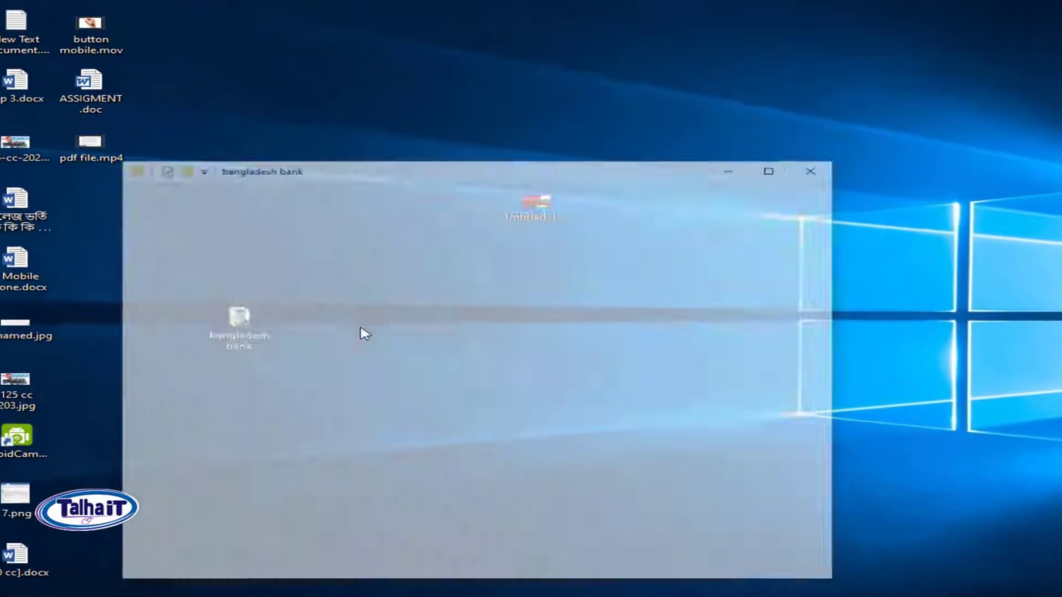
{"action": "left_click", "coordinate": [849, 111]}
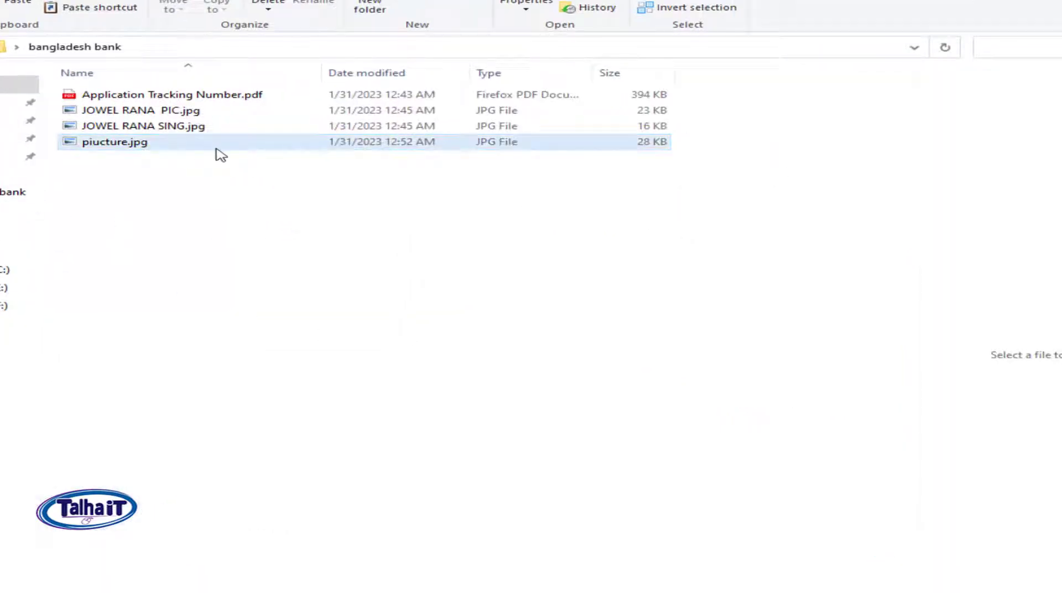
{"action": "left_click", "coordinate": [161, 148]}
{"action": "right_click", "coordinate": [162, 145]}
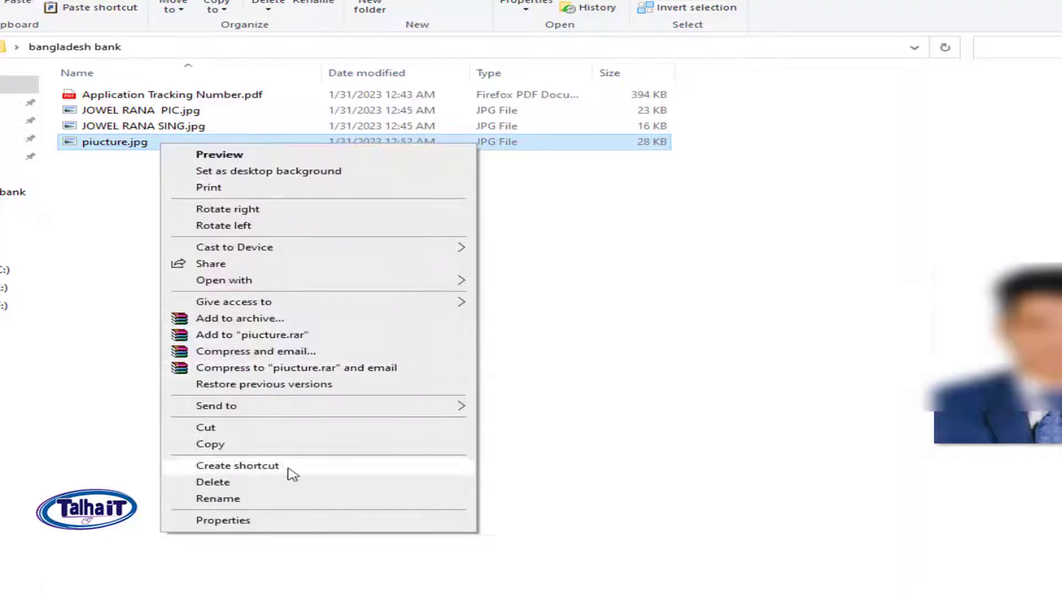
{"action": "left_click", "coordinate": [274, 521]}
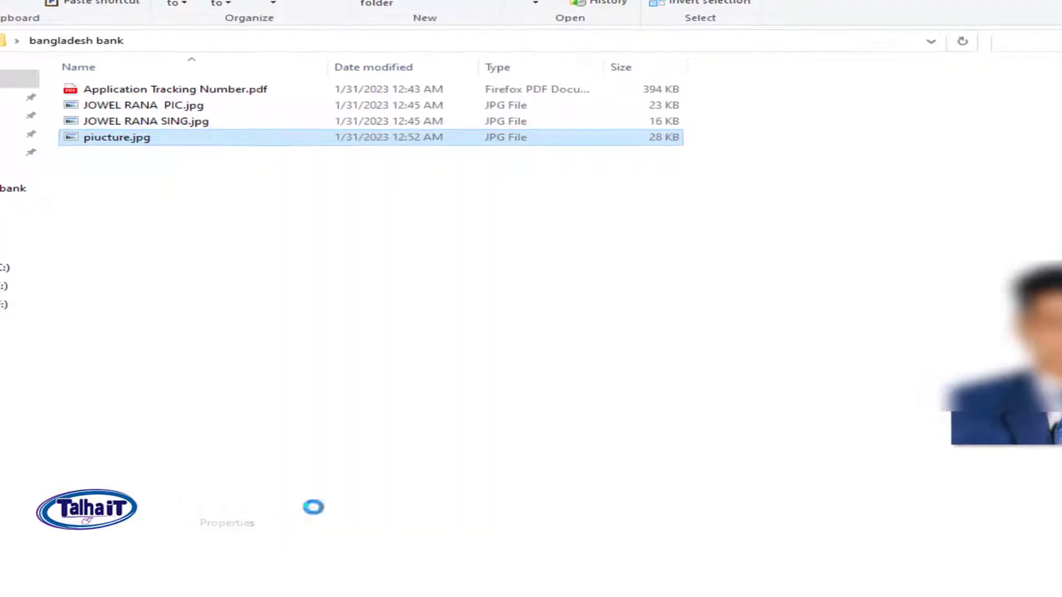
{"action": "left_click", "coordinate": [301, 180]}
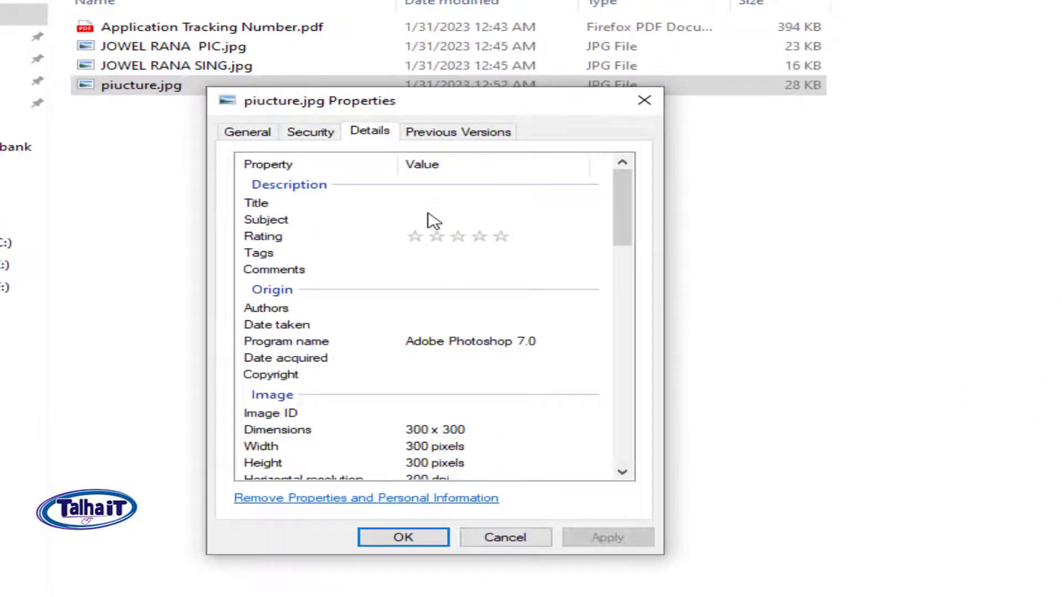
{"action": "scroll", "coordinate": [498, 398], "scroll_direction": "down", "scroll_amount": 1}
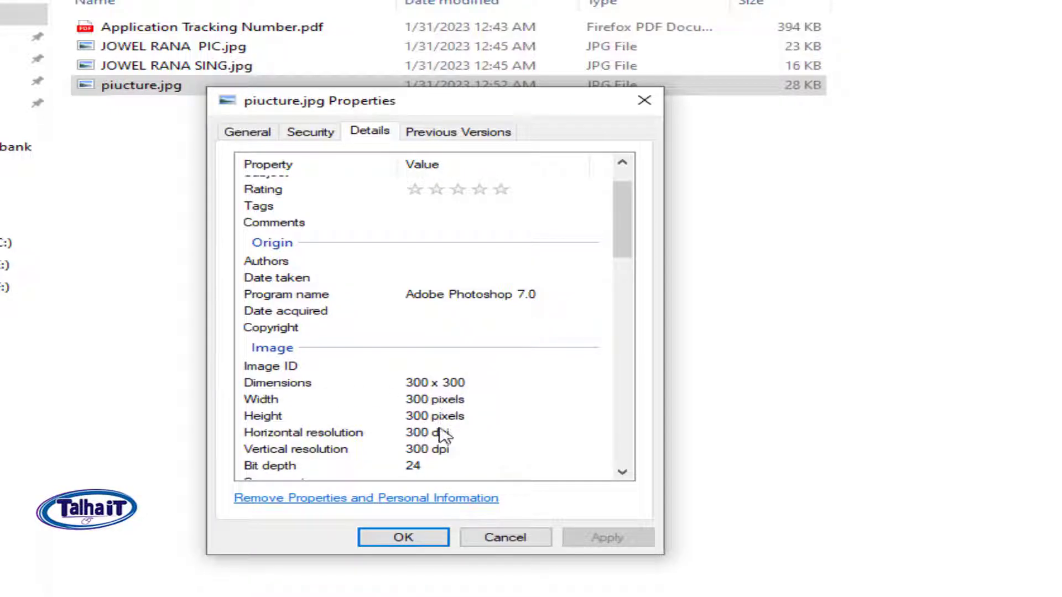
{"action": "left_click", "coordinate": [657, 117]}
Step: Confirm the signature JPG measures 300 × 80 pixels in its Details properties, then cancel
{"action": "left_click", "coordinate": [218, 68]}
{"action": "right_click", "coordinate": [217, 67]}
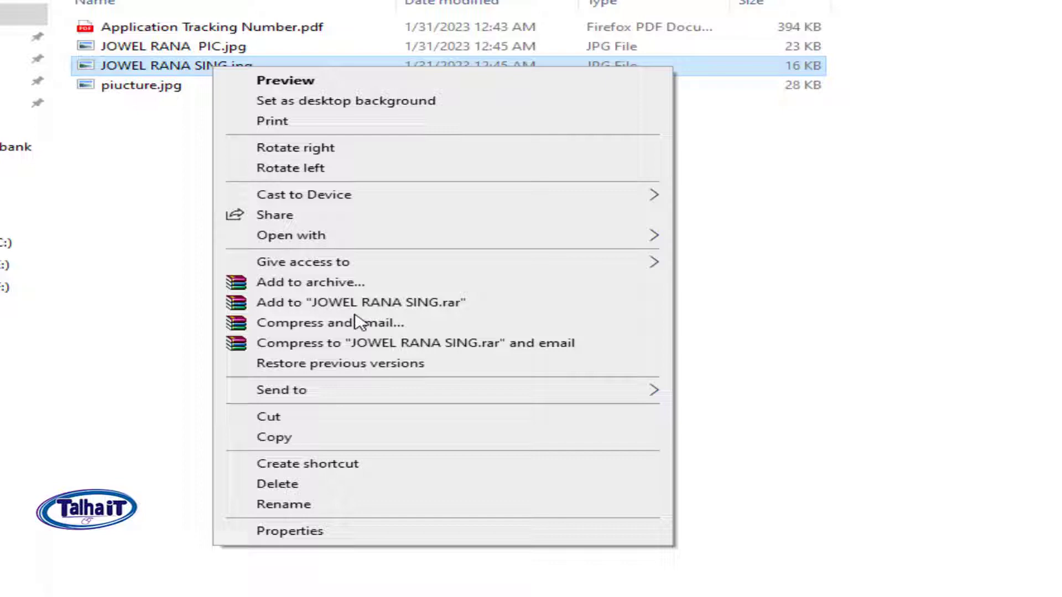
{"action": "left_click", "coordinate": [343, 533]}
{"action": "left_click", "coordinate": [385, 114]}
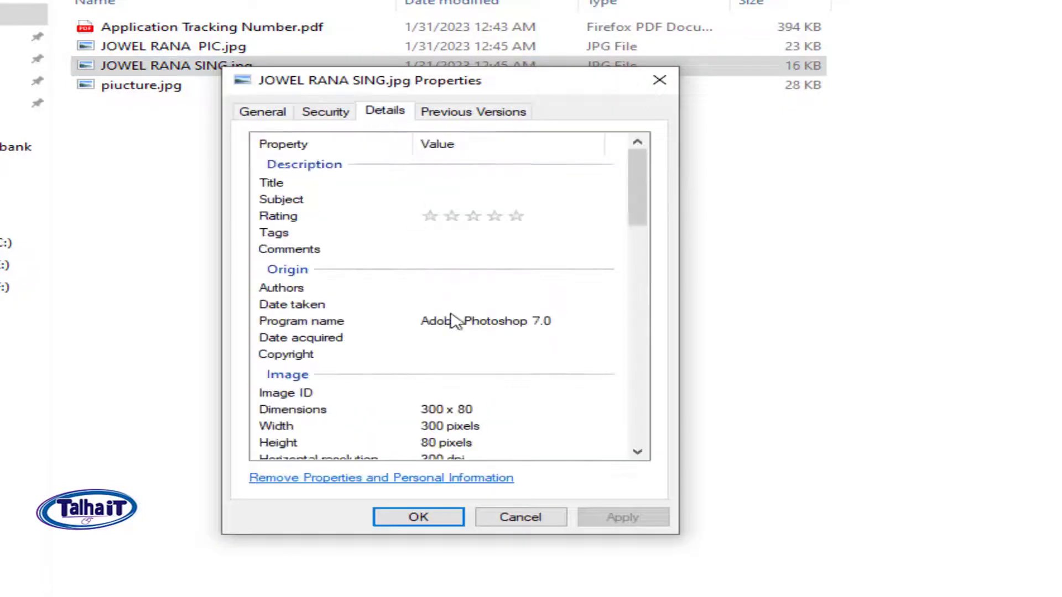
{"action": "scroll", "coordinate": [487, 382], "scroll_direction": "down", "scroll_amount": 2}
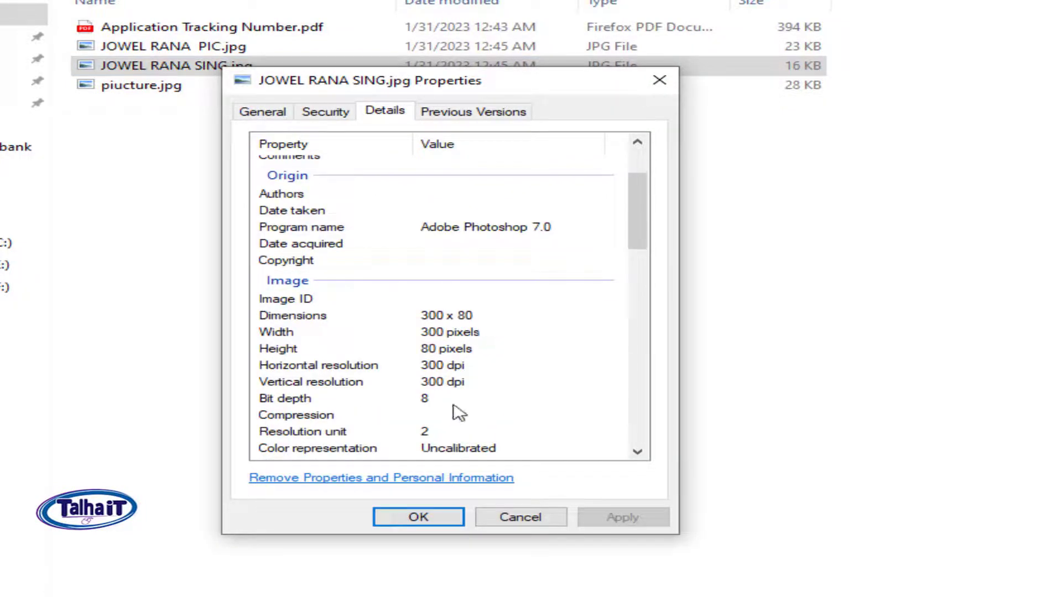
{"action": "left_click", "coordinate": [520, 518]}
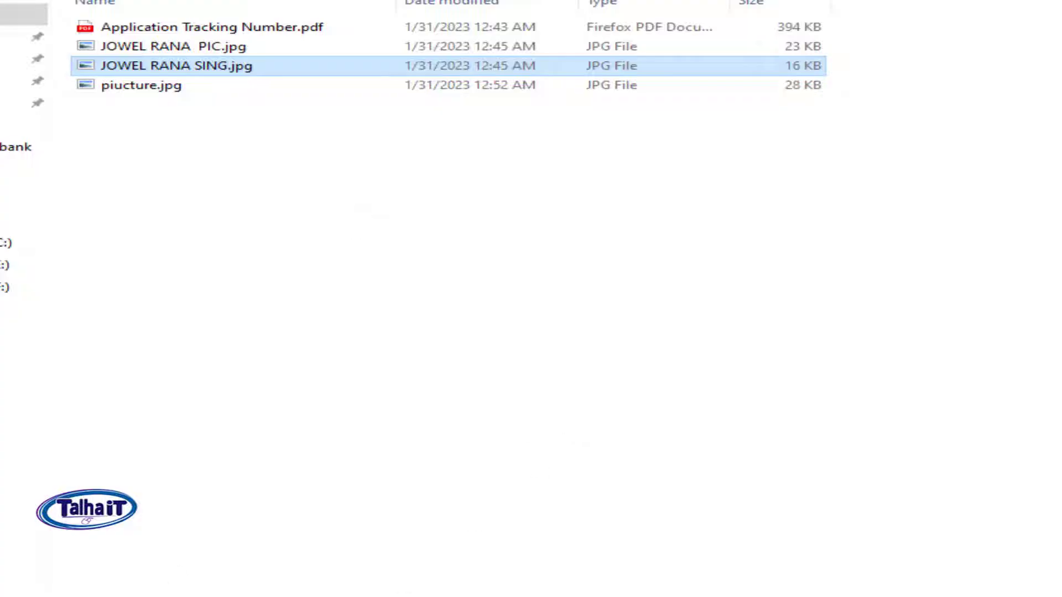
Step: Return to the job 10181 Apply Online page, skip the CV login, and follow the 'register now!' link
{"action": "mouse_move", "coordinate": [110, 596]}
{"action": "left_click", "coordinate": [166, 586]}
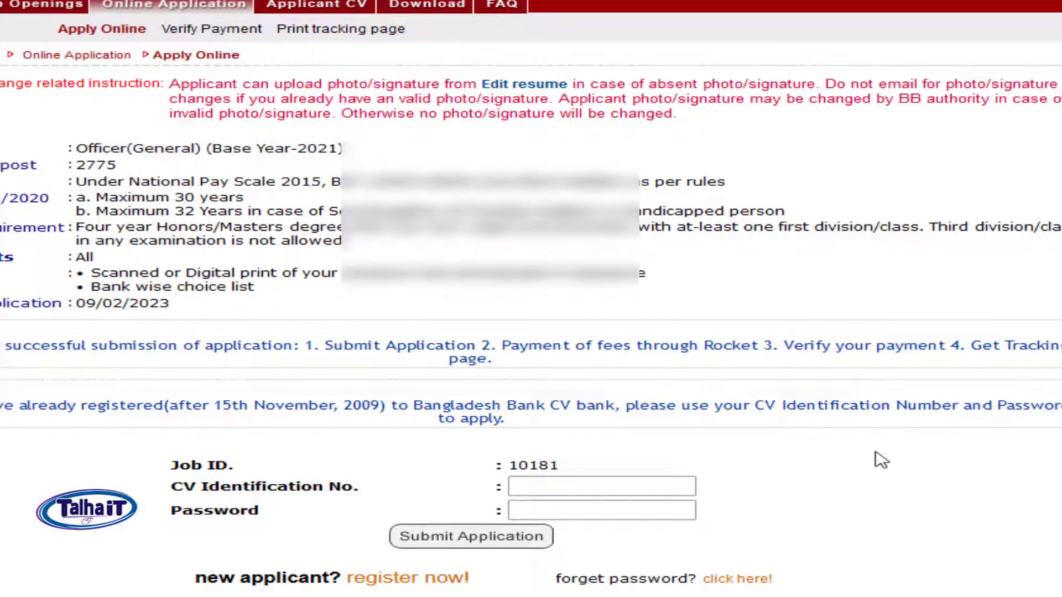
{"action": "left_click_drag", "start_coordinate": [169, 463], "coordinate": [730, 505]}
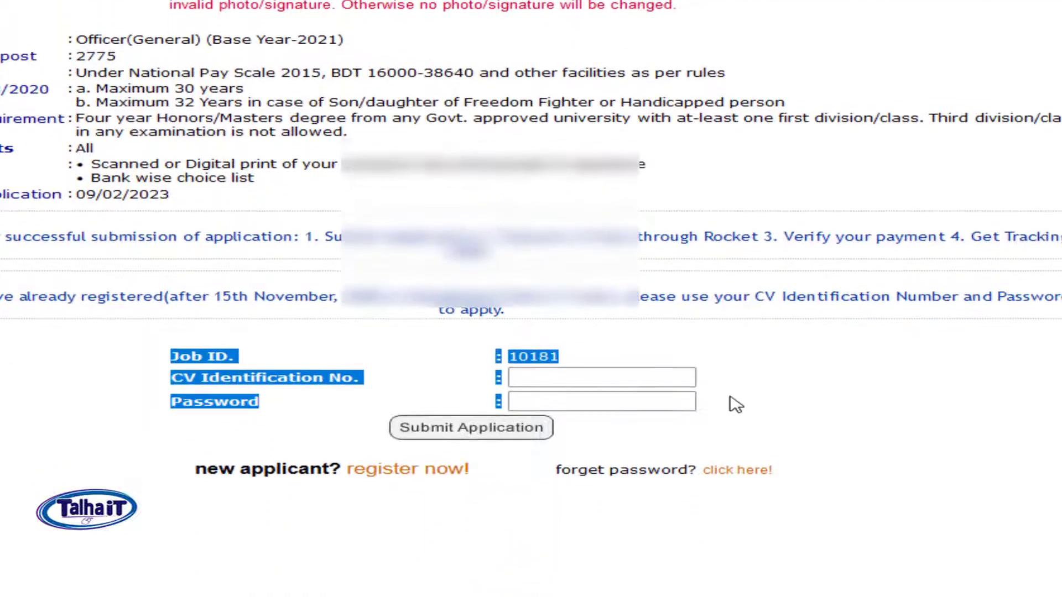
{"action": "left_click", "coordinate": [835, 408]}
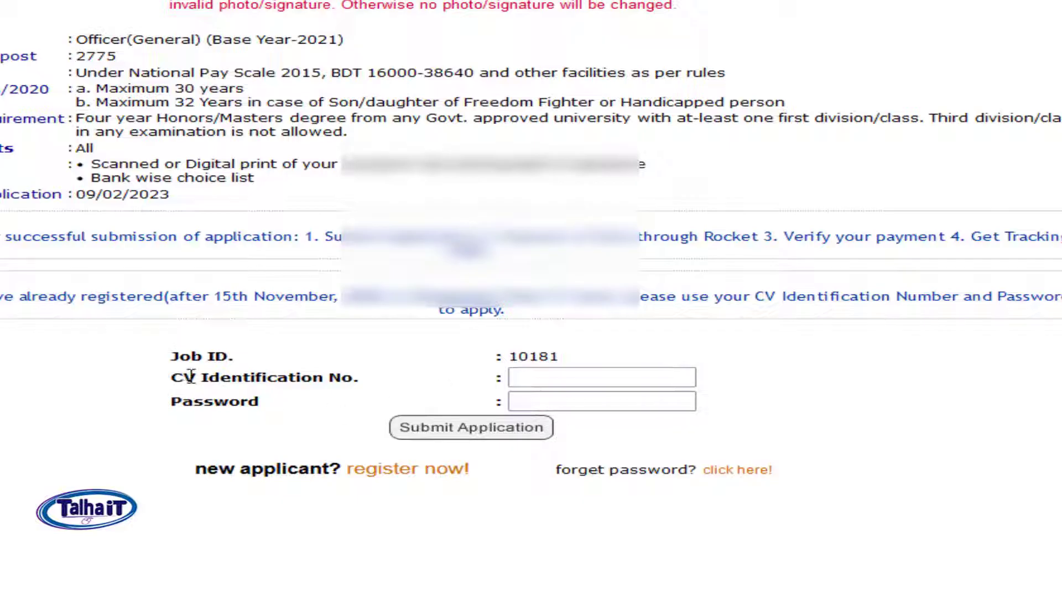
{"action": "left_click_drag", "start_coordinate": [173, 377], "coordinate": [365, 383]}
{"action": "left_click_drag", "start_coordinate": [184, 403], "coordinate": [370, 413]}
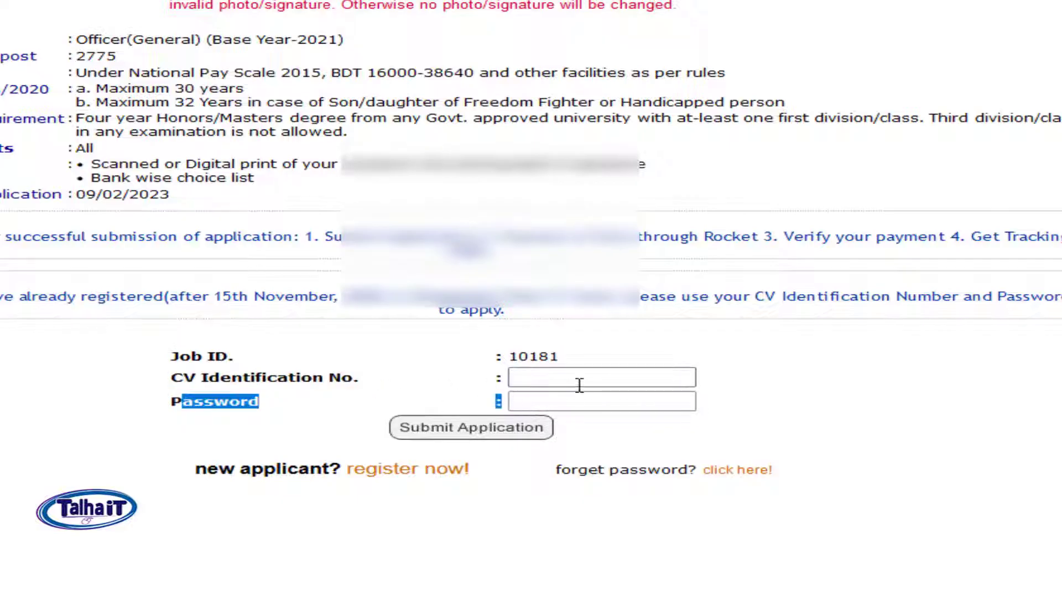
{"action": "left_click", "coordinate": [664, 379]}
{"action": "left_click", "coordinate": [776, 357]}
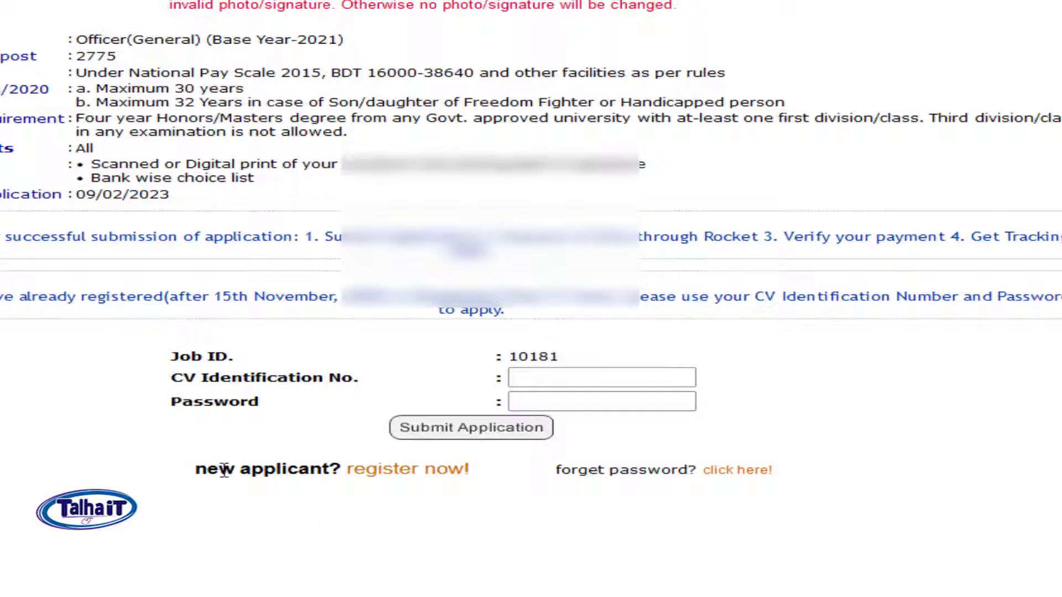
{"action": "left_click_drag", "start_coordinate": [191, 470], "coordinate": [332, 468]}
{"action": "left_click", "coordinate": [439, 508]}
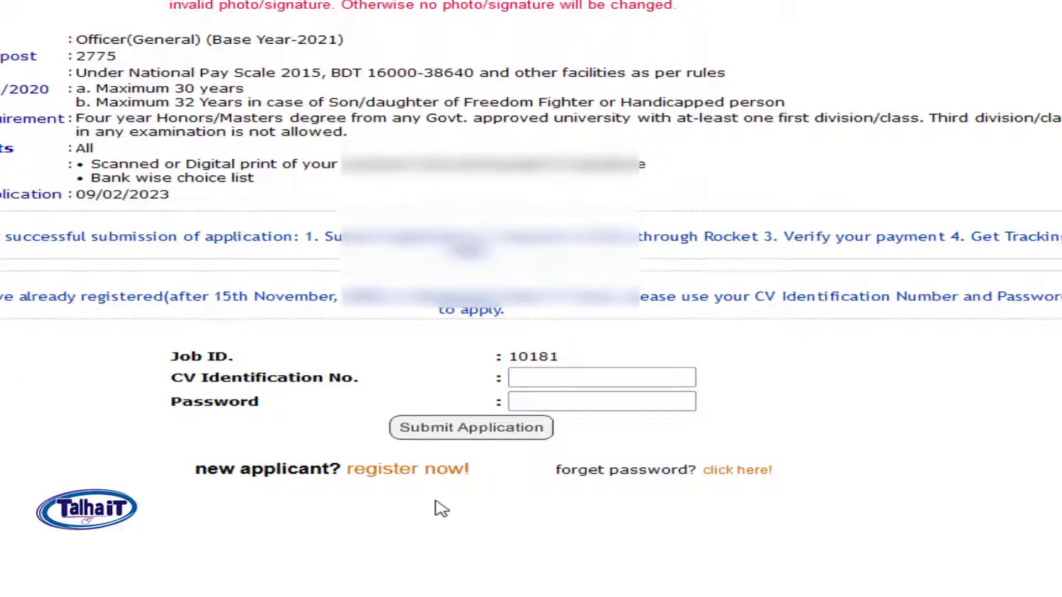
{"action": "left_click", "coordinate": [411, 470]}
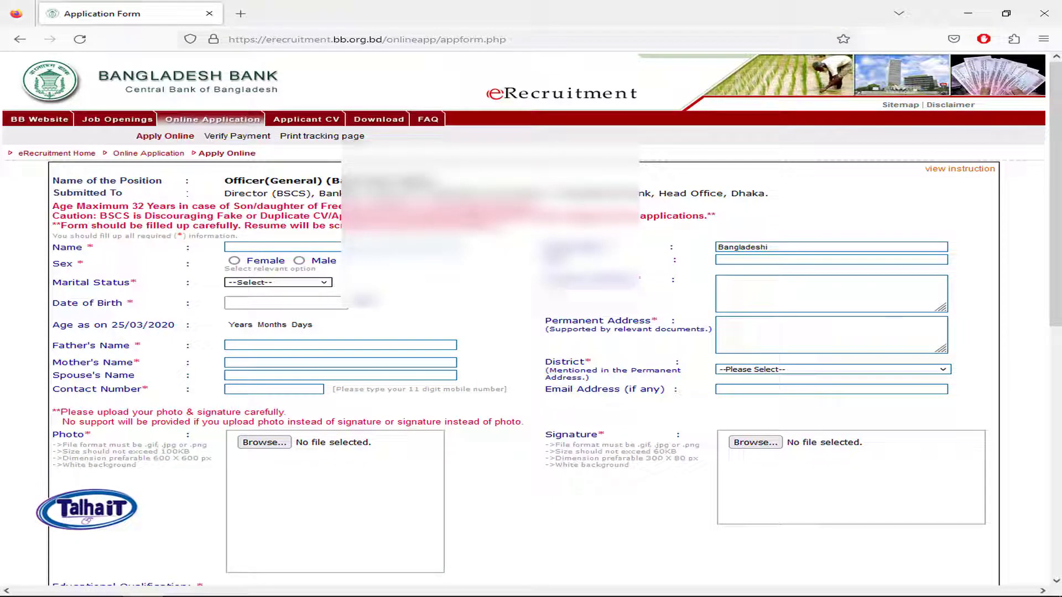
Step: Enter the applicant's full name in the Name field
{"action": "mouse_move", "coordinate": [962, 172]}
{"action": "left_click", "coordinate": [312, 247]}
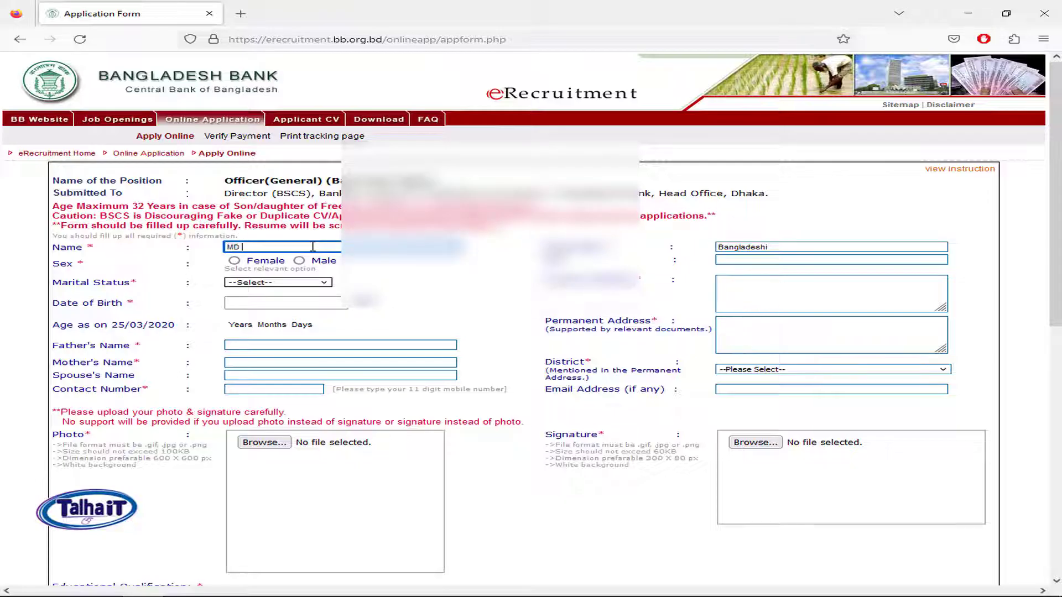
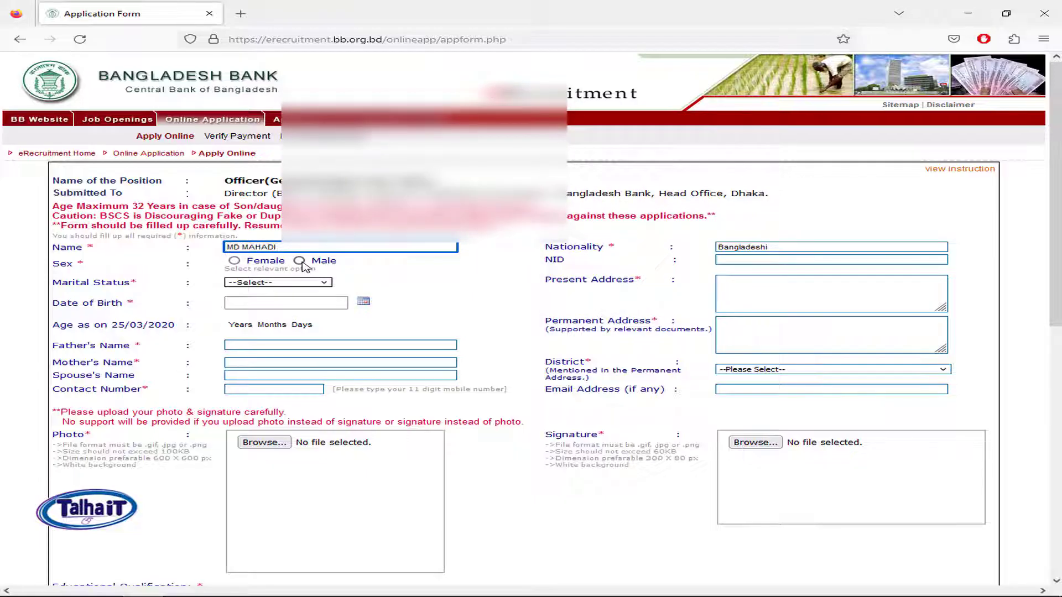
Step: Set Sex to Male and Marital Status to Unmarried
{"action": "left_click", "coordinate": [299, 261]}
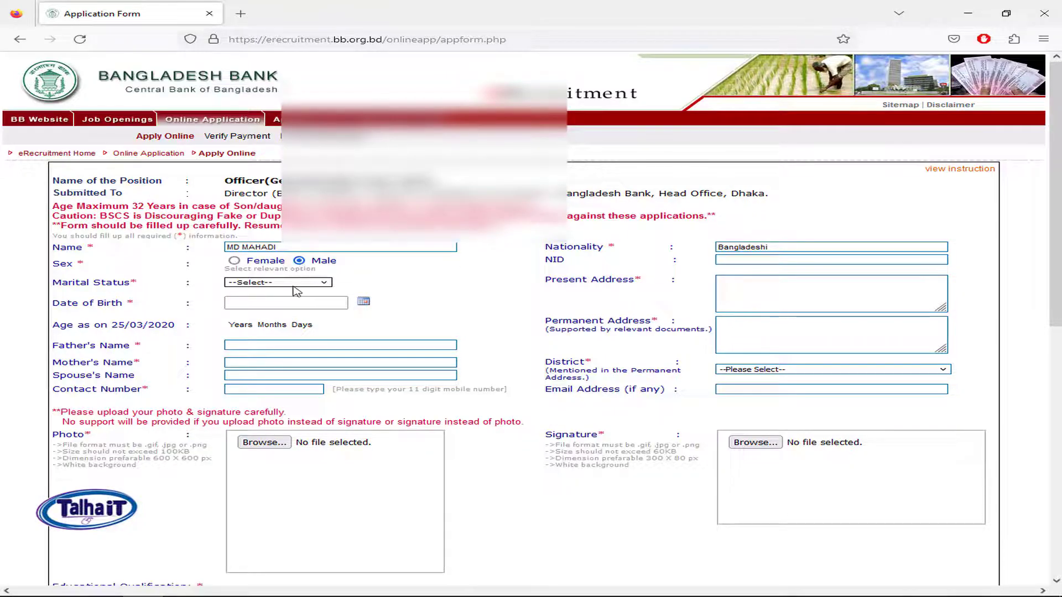
{"action": "left_click", "coordinate": [297, 285]}
{"action": "left_click", "coordinate": [260, 307]}
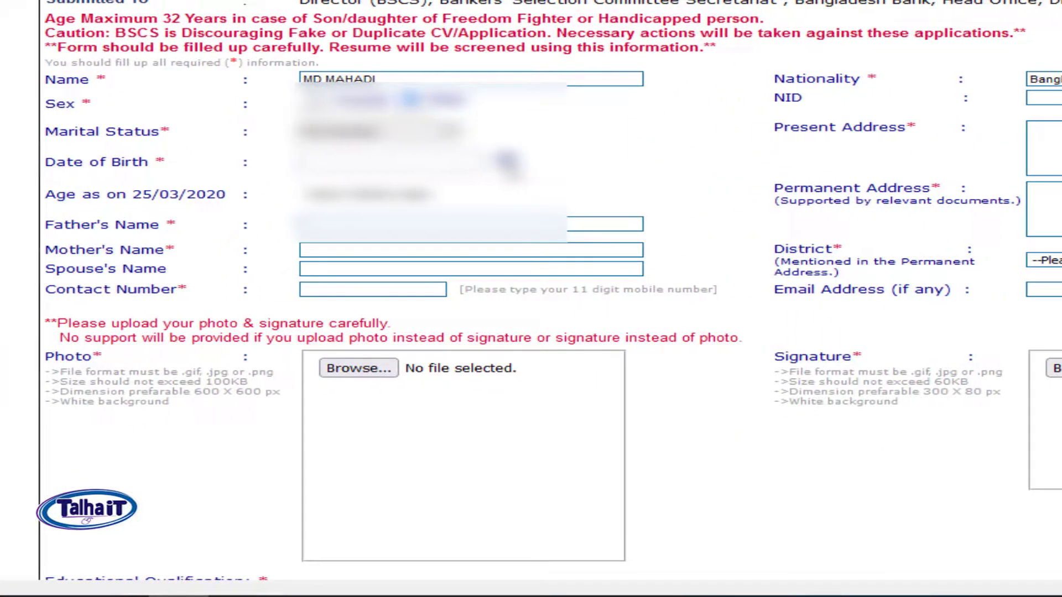
{"action": "left_click", "coordinate": [506, 160]}
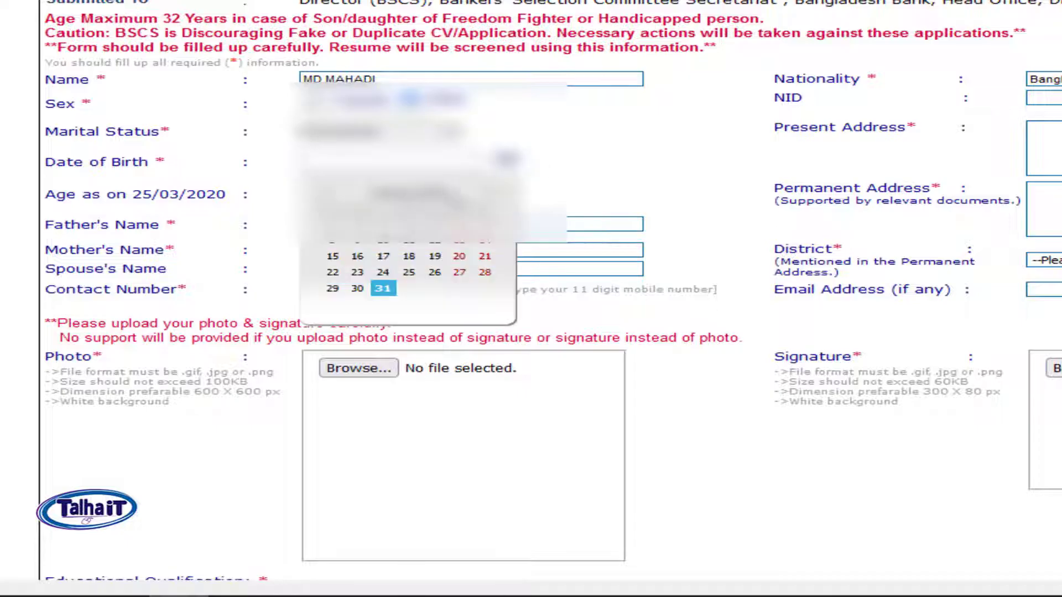
{"action": "left_click", "coordinate": [438, 194]}
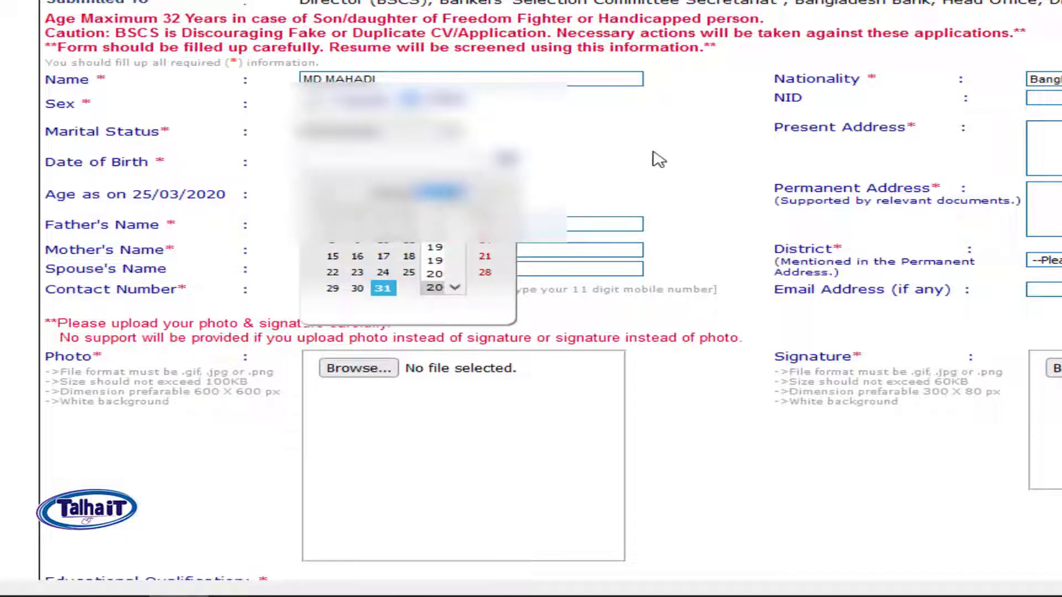
Step: Pick 17/10/1995 as date of birth and check the age reads 24 Years 5 Months 9 Days
{"action": "type", "text": "199"}
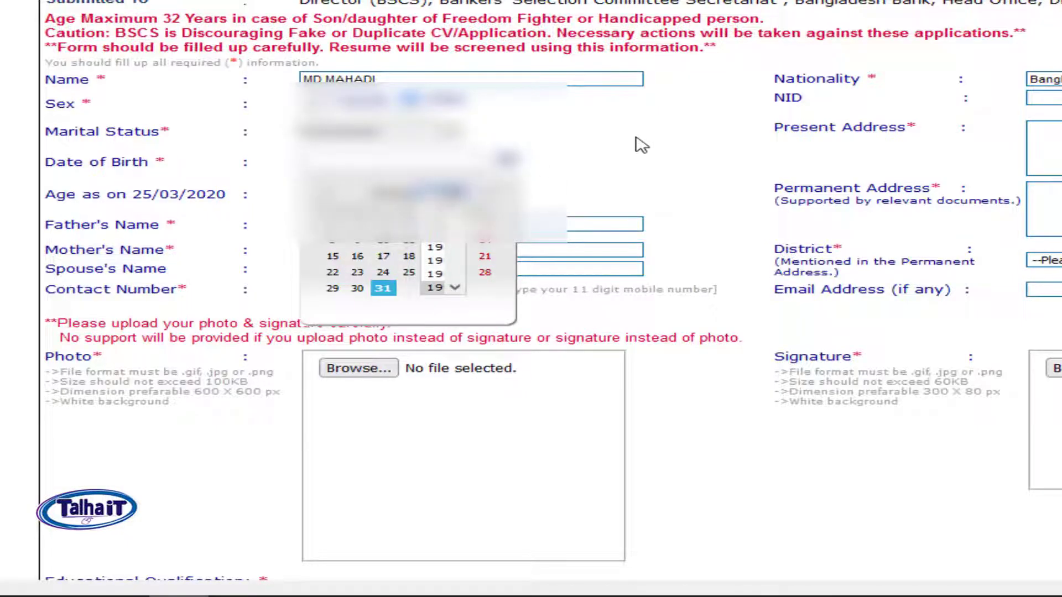
{"action": "key", "text": "Return"}
{"action": "left_click", "coordinate": [395, 193]}
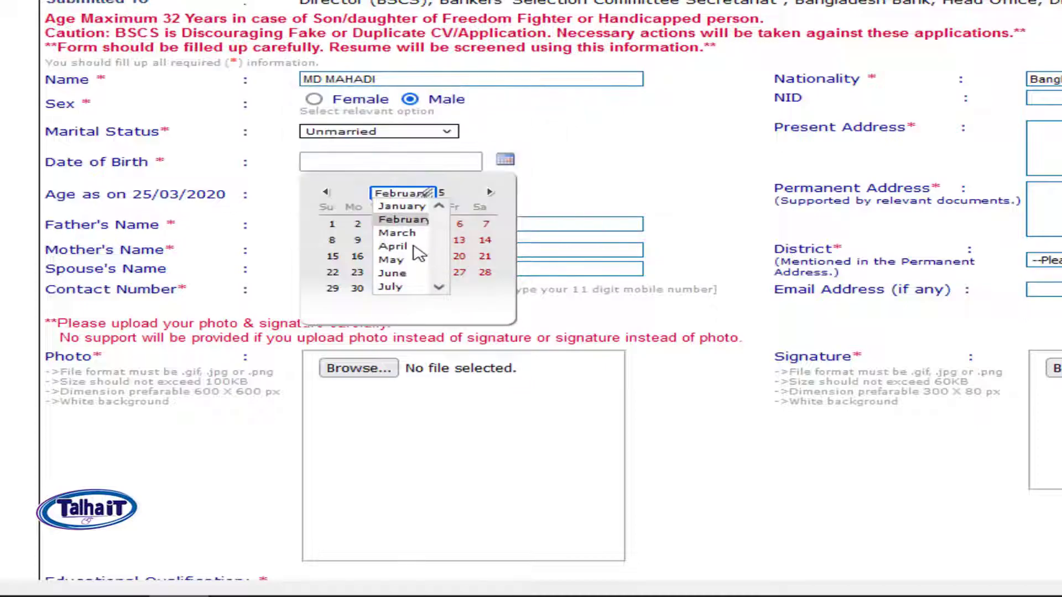
{"action": "key", "text": "Down"}
{"action": "key", "text": "Down"}
{"action": "key", "text": "Down"}
{"action": "key", "text": "Down"}
{"action": "key", "text": "Down"}
{"action": "key", "text": "Down"}
{"action": "key", "text": "Down"}
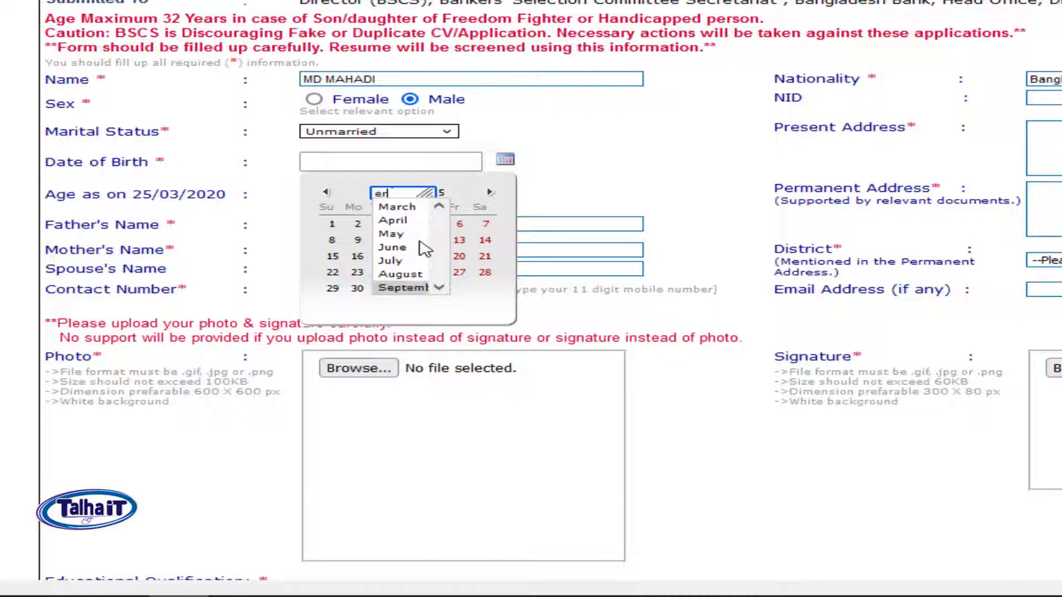
{"action": "left_click", "coordinate": [402, 289]}
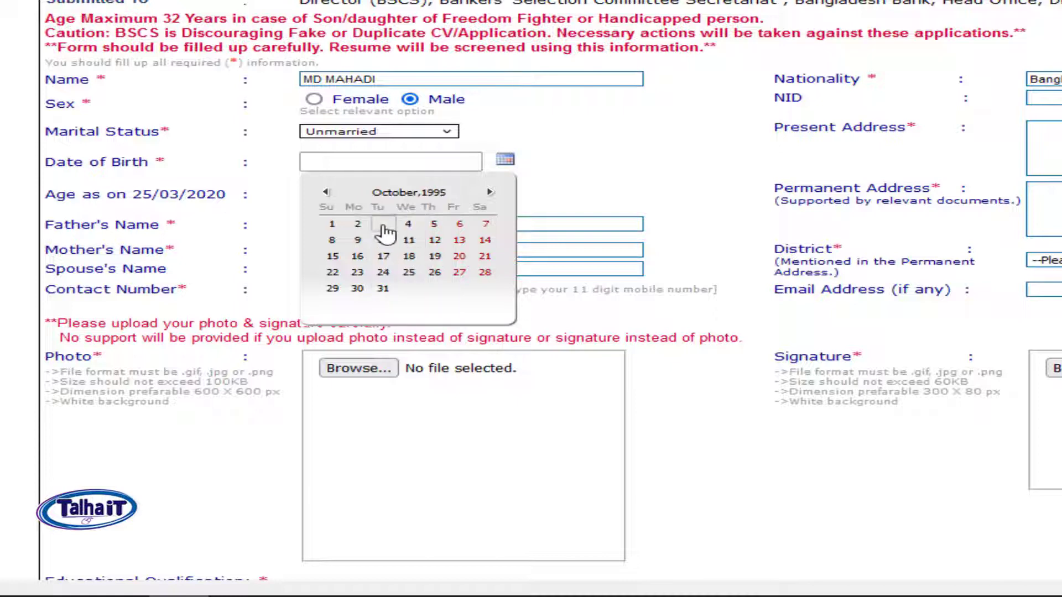
{"action": "left_click", "coordinate": [387, 256]}
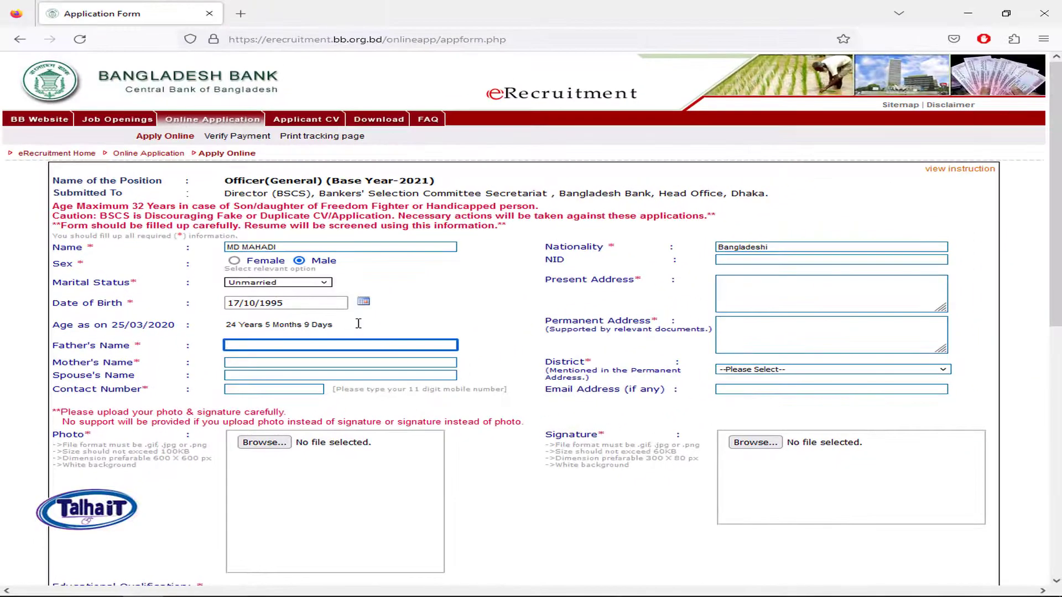
{"action": "left_click_drag", "start_coordinate": [359, 323], "coordinate": [226, 326]}
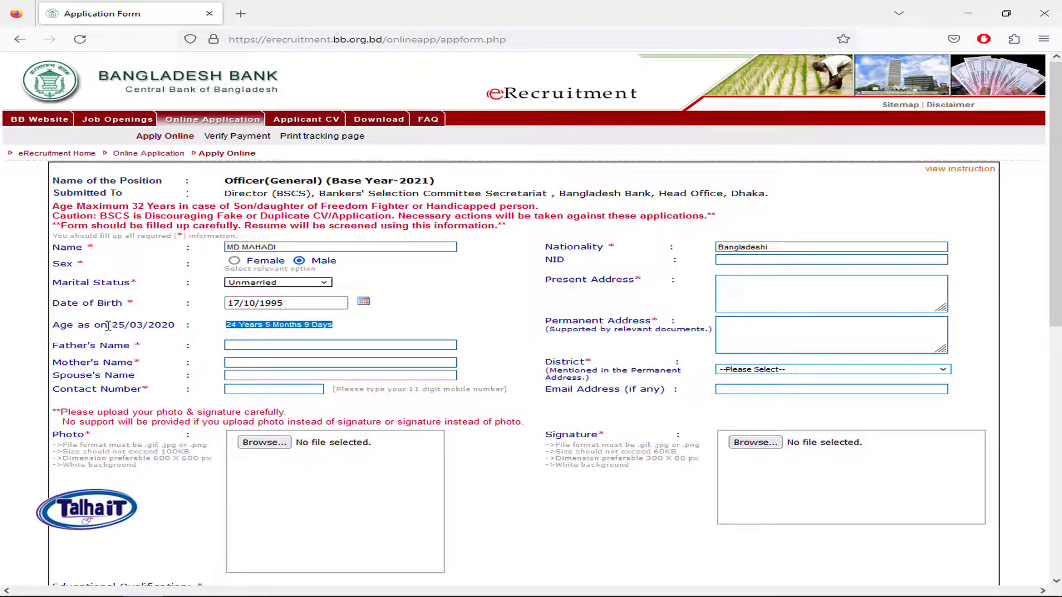
{"action": "left_click_drag", "start_coordinate": [108, 326], "coordinate": [185, 325]}
{"action": "left_click", "coordinate": [355, 325]}
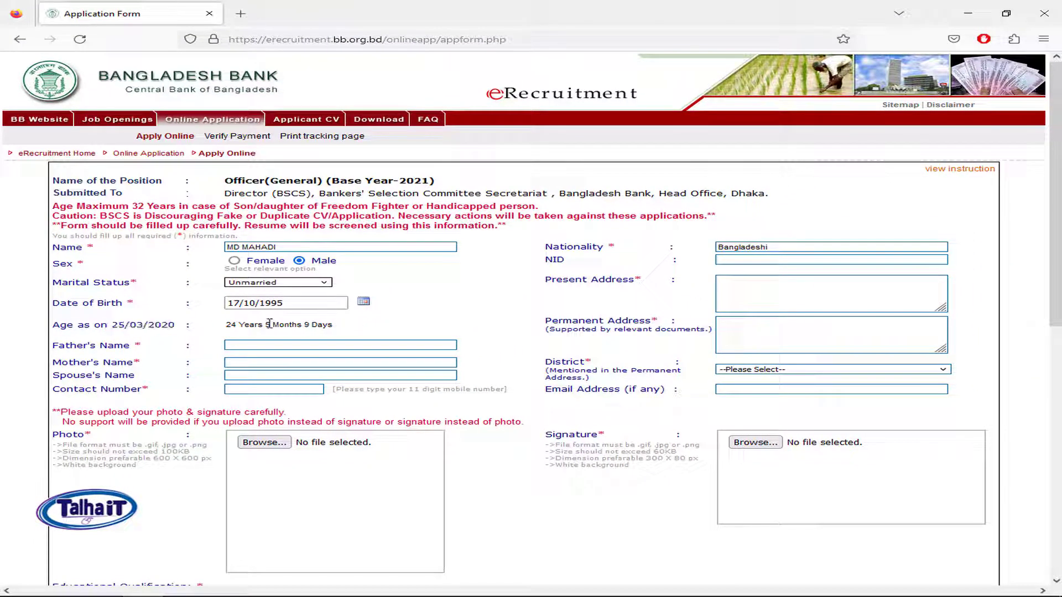
Step: Enter the applicant's NID number and present address
{"action": "left_click", "coordinate": [746, 261]}
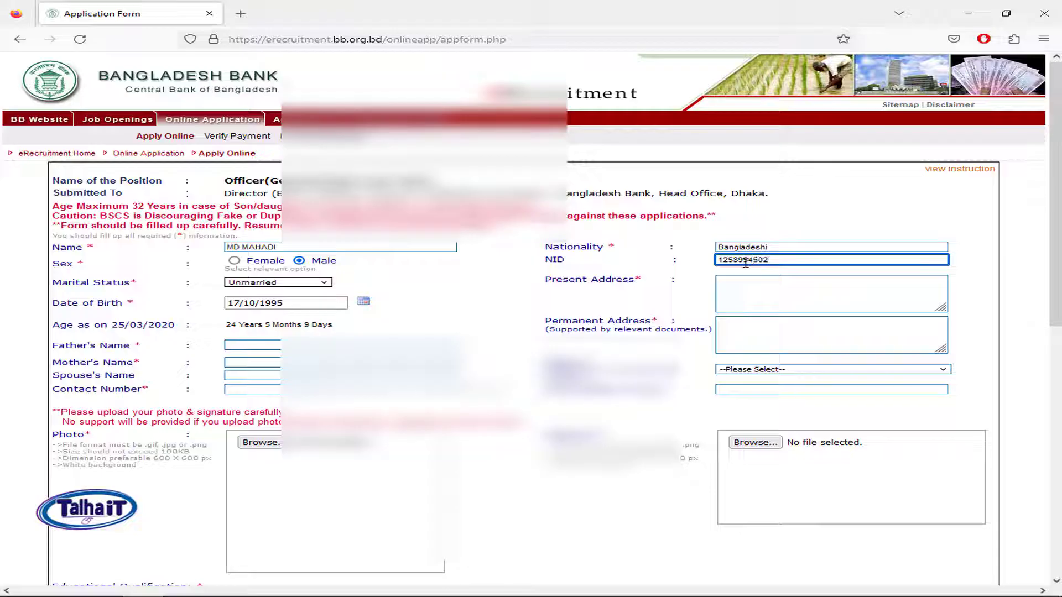
{"action": "left_click", "coordinate": [784, 287]}
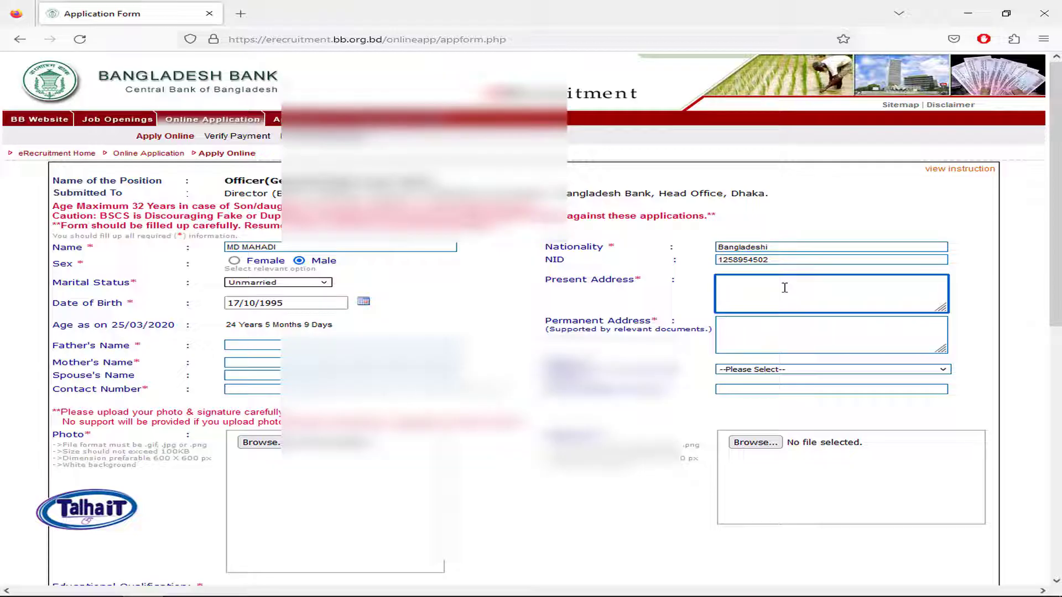
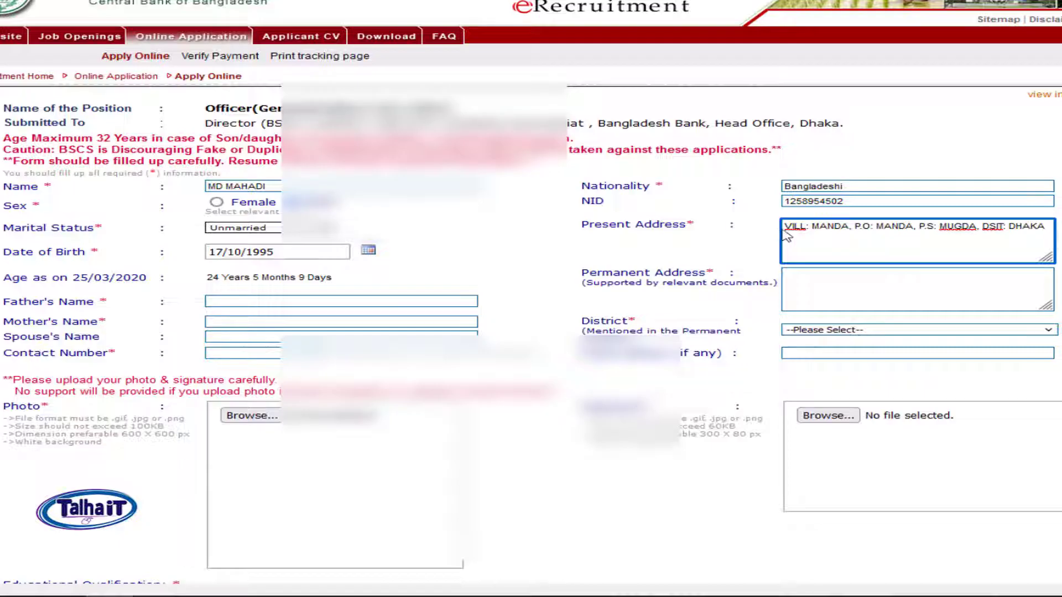
Step: Copy the present address into Permanent Address and delete its trailing district part
{"action": "left_click_drag", "start_coordinate": [783, 227], "coordinate": [1000, 247]}
{"action": "key", "text": "ctrl+c"}
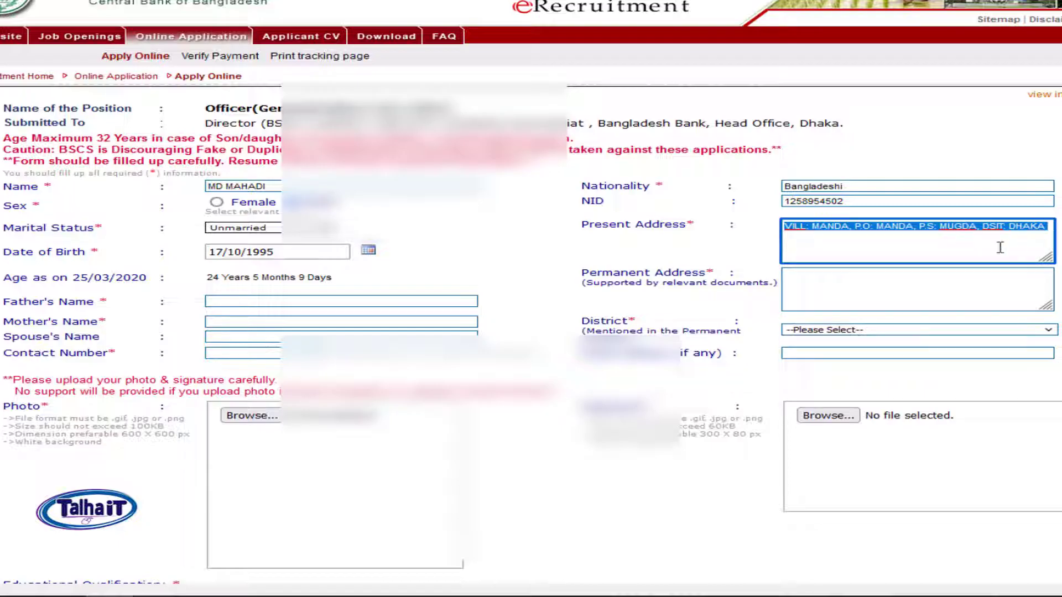
{"action": "left_click", "coordinate": [906, 296]}
{"action": "key", "text": "ctrl+v"}
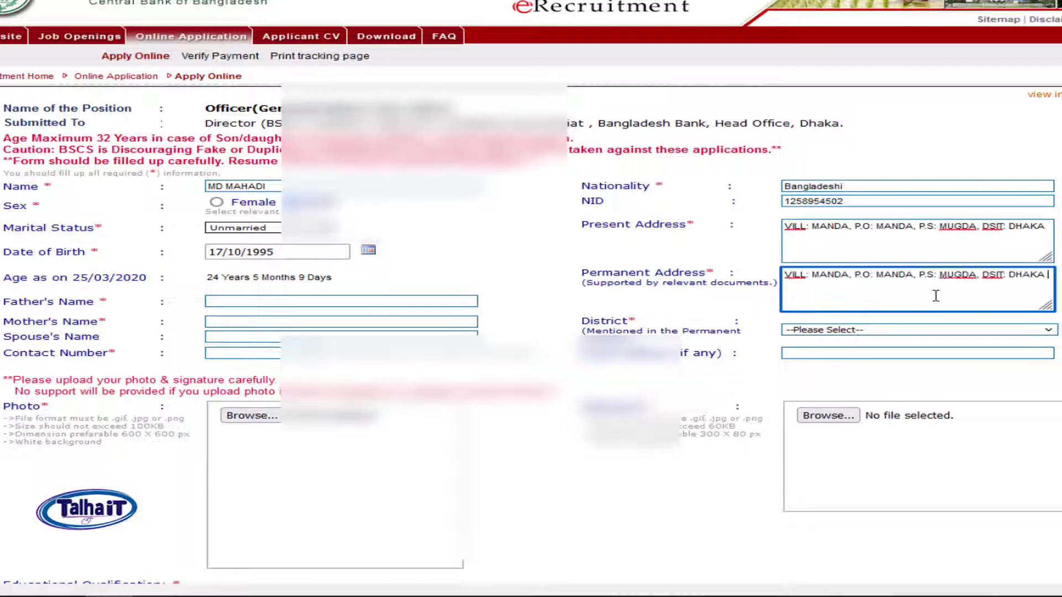
{"action": "left_click_drag", "start_coordinate": [984, 275], "coordinate": [1049, 275]}
{"action": "key", "text": "BackSpace"}
Step: Select DHAKA as the district
{"action": "left_click", "coordinate": [881, 334]}
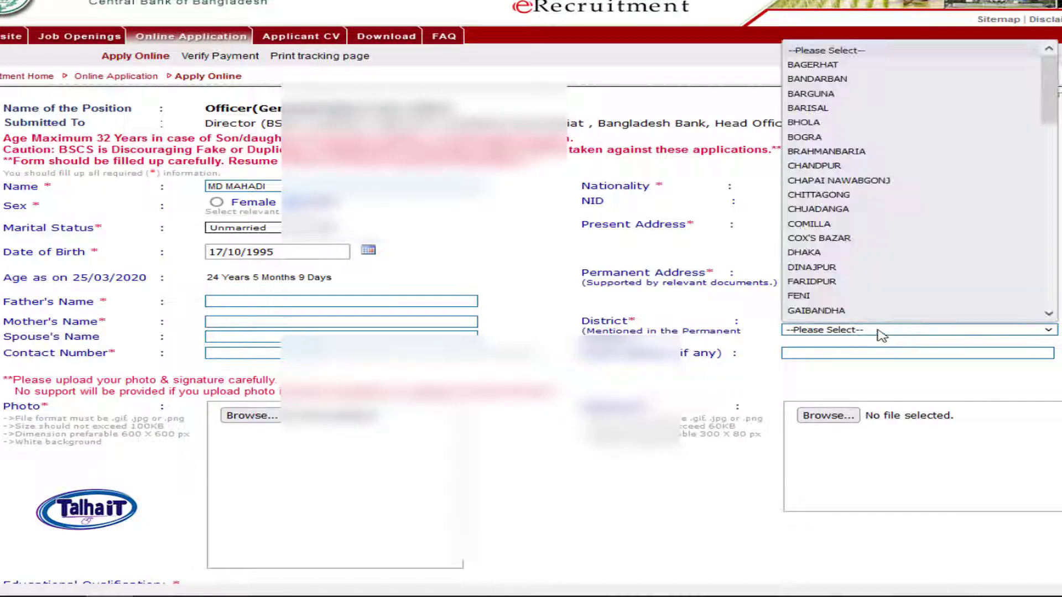
{"action": "key", "text": "d"}
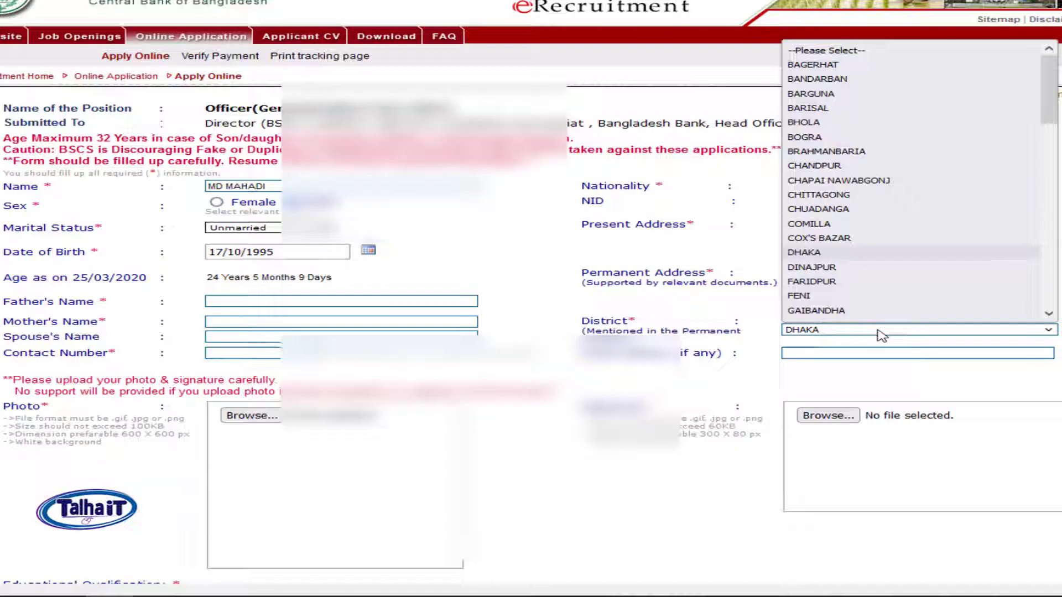
{"action": "key", "text": "Return"}
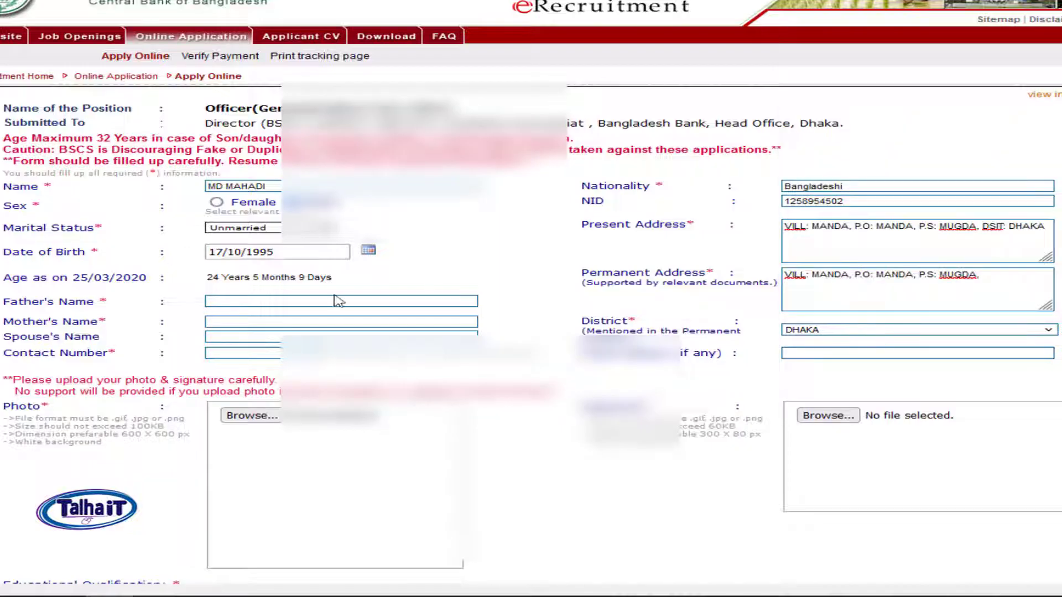
Step: Enter the father's name, mother's name, and the contact number
{"action": "left_click", "coordinate": [317, 300]}
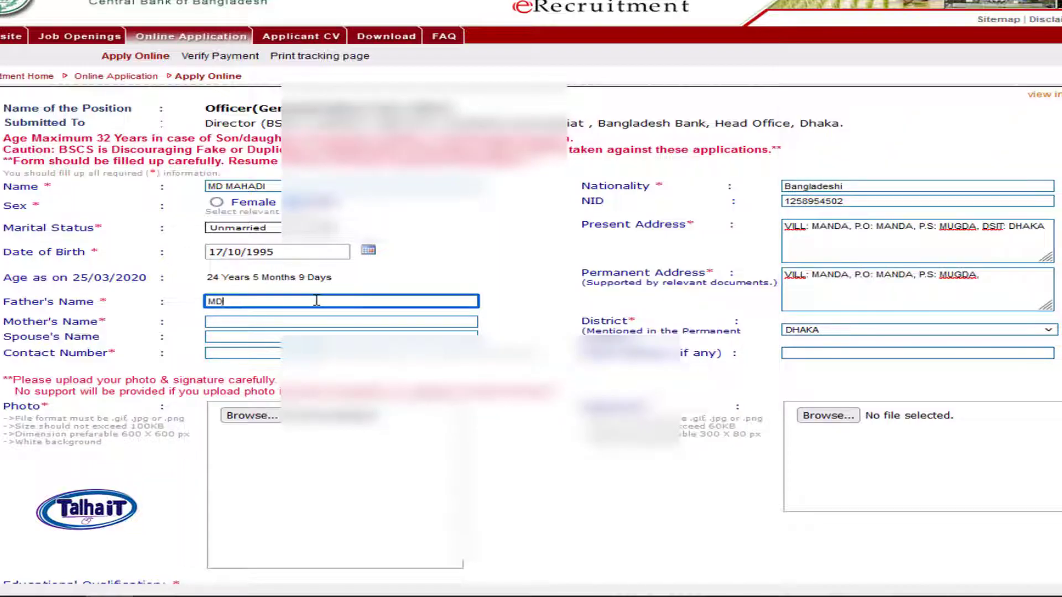
{"action": "left_click", "coordinate": [257, 322]}
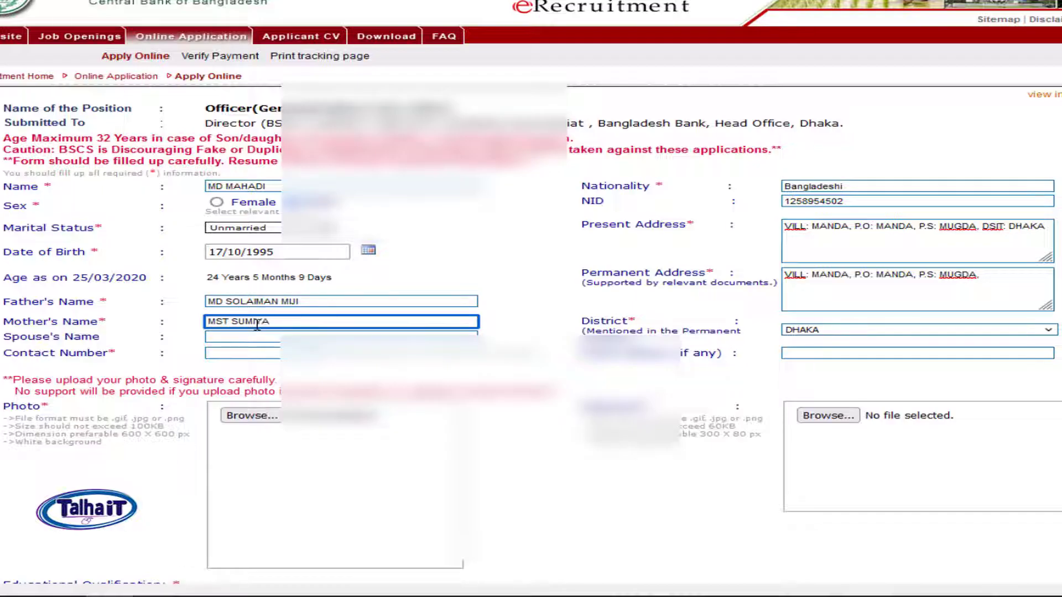
{"action": "left_click", "coordinate": [268, 355]}
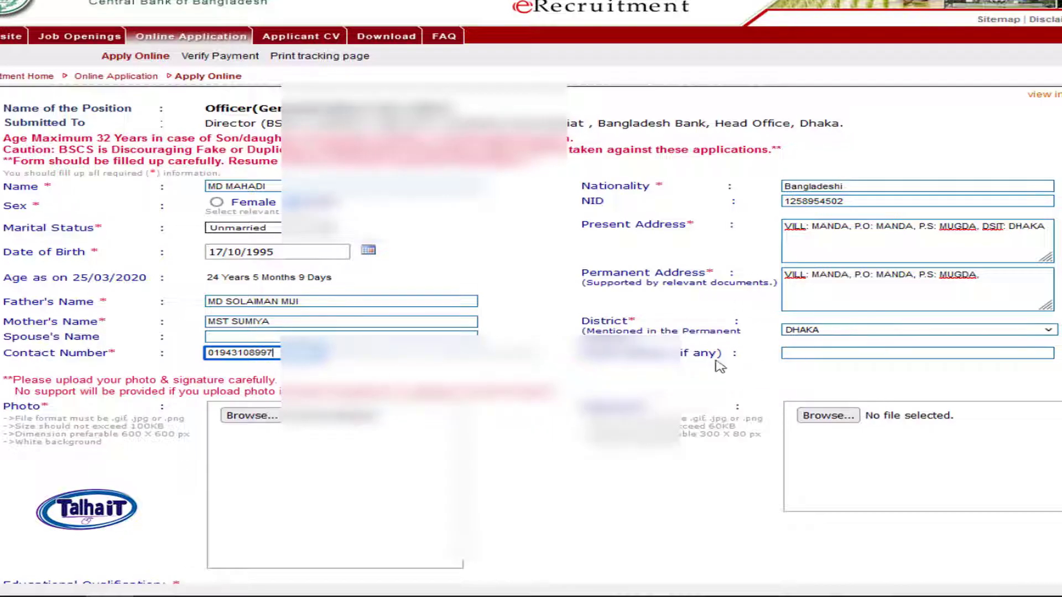
Step: Fill in the applicant's e-mail address in the Email Address (if any) field
{"action": "mouse_move", "coordinate": [722, 357]}
{"action": "left_mouse_down"}
{"action": "mouse_move", "coordinate": [582, 355]}
{"action": "mouse_move", "coordinate": [711, 361]}
{"action": "left_mouse_up"}
{"action": "left_click", "coordinate": [761, 363]}
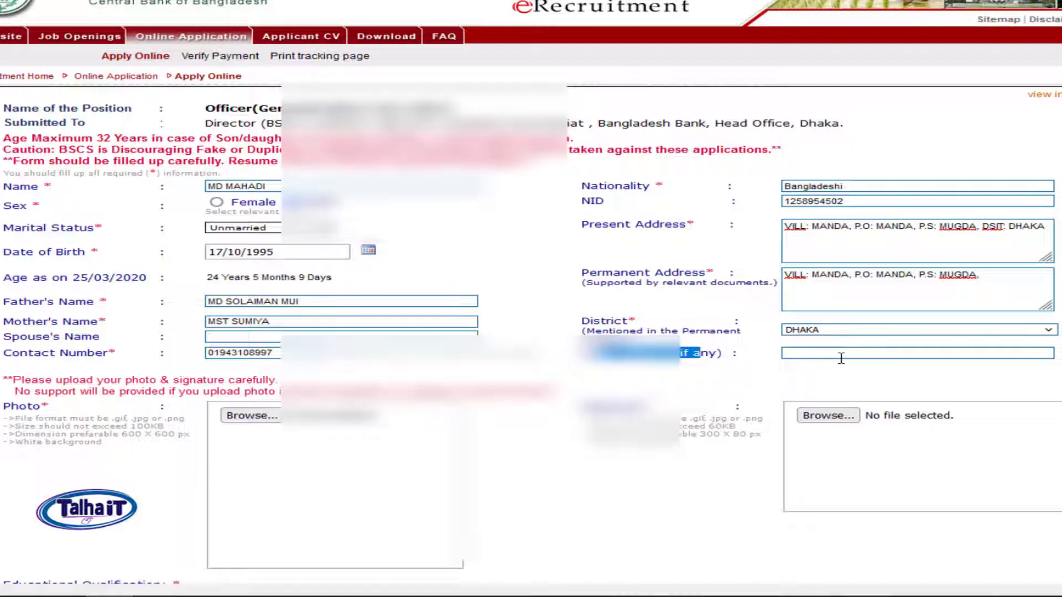
{"action": "left_click", "coordinate": [846, 357]}
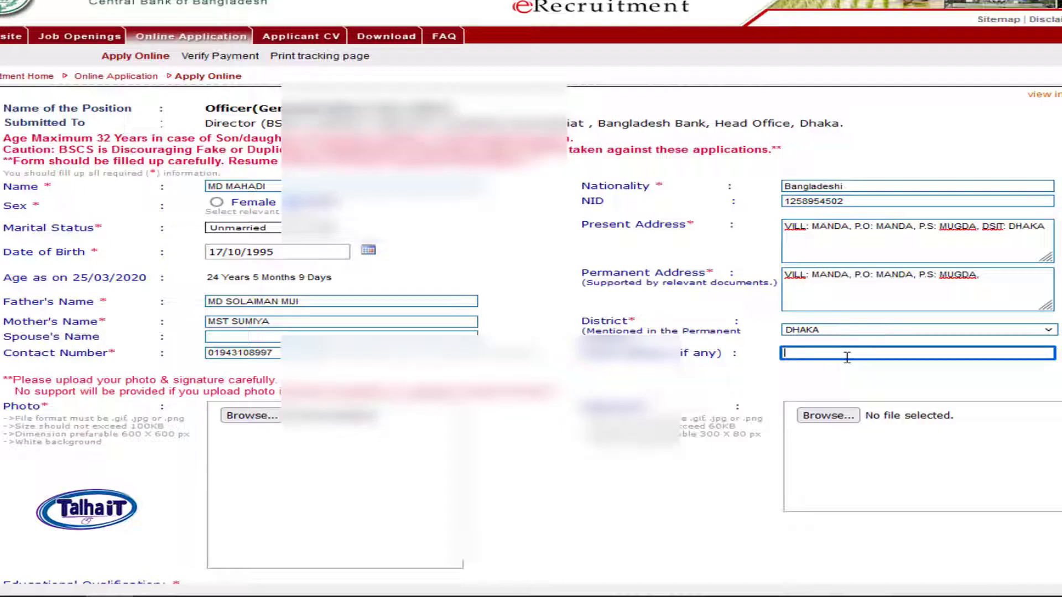
Step: Review the upload rules: photo 600 X 600 and signature 300 X 80
{"action": "scroll", "coordinate": [847, 357], "scroll_direction": "down", "scroll_amount": 3}
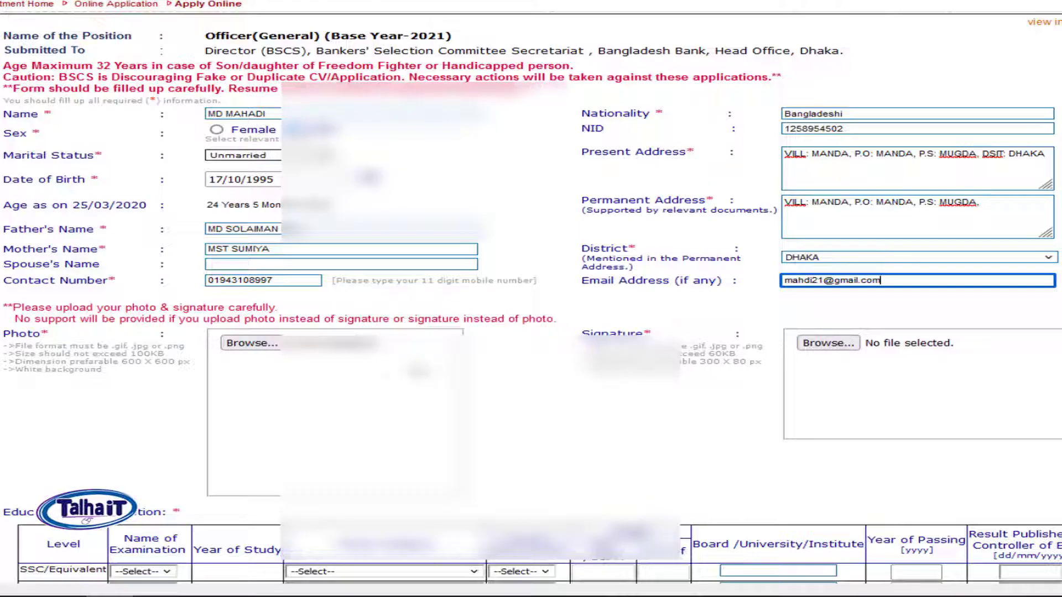
{"action": "left_click", "coordinate": [128, 313]}
{"action": "left_click_drag", "start_coordinate": [128, 313], "coordinate": [501, 318]}
{"action": "left_click", "coordinate": [523, 340]}
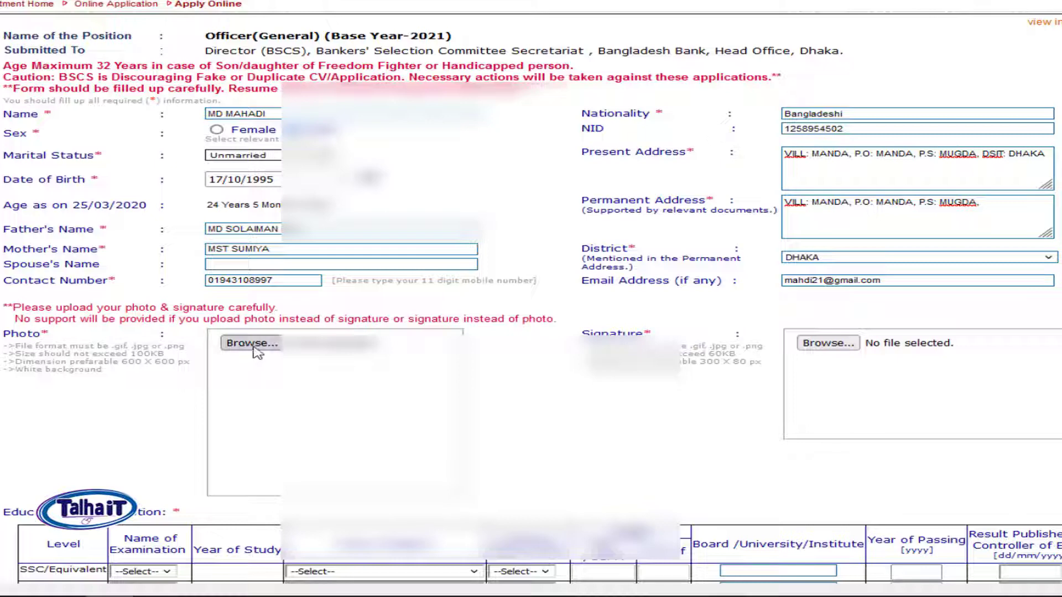
{"action": "left_click_drag", "start_coordinate": [87, 361], "coordinate": [151, 385]}
{"action": "left_click", "coordinate": [130, 385]}
{"action": "left_click_drag", "start_coordinate": [67, 363], "coordinate": [175, 363]}
{"action": "left_click", "coordinate": [121, 395]}
{"action": "left_click", "coordinate": [138, 372]}
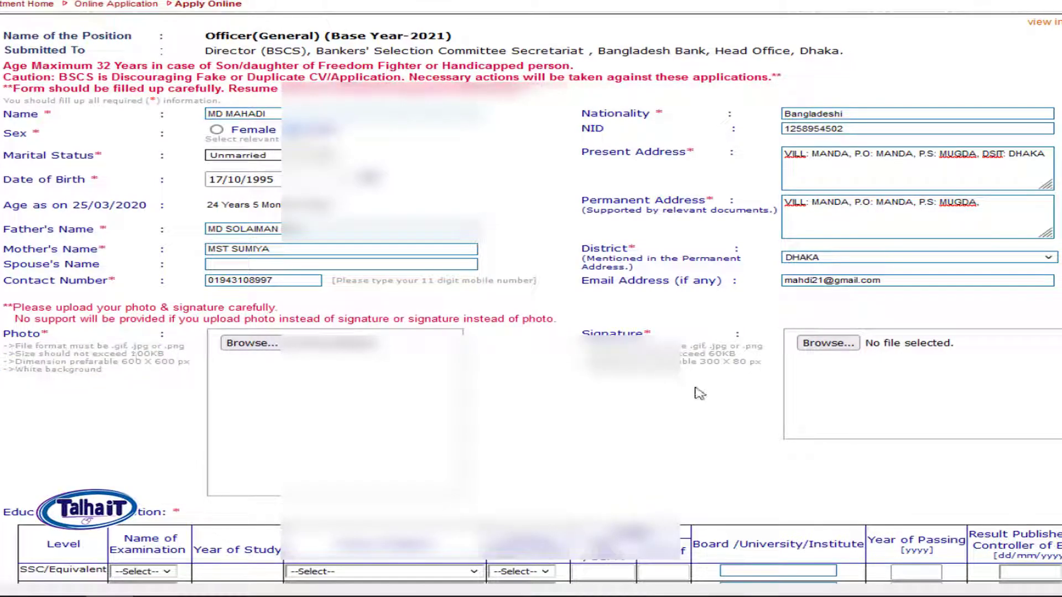
{"action": "left_click_drag", "start_coordinate": [685, 362], "coordinate": [755, 363]}
{"action": "left_click", "coordinate": [720, 356]}
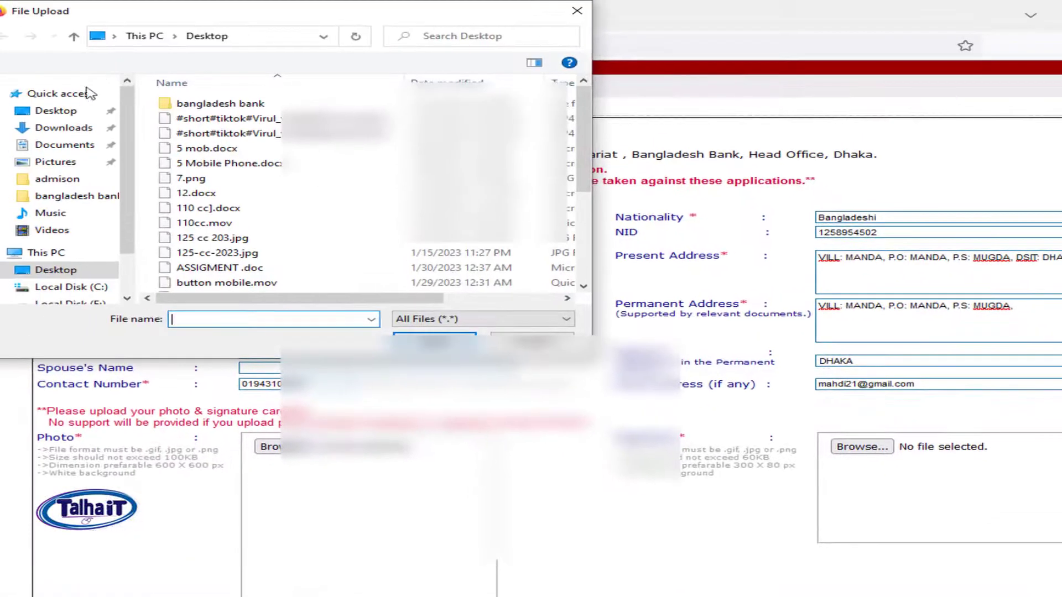
Step: Upload piucture.jpg from the Desktop's bangladesh bank folder as the applicant's photo
{"action": "left_click_drag", "start_coordinate": [335, 15], "coordinate": [402, 100]}
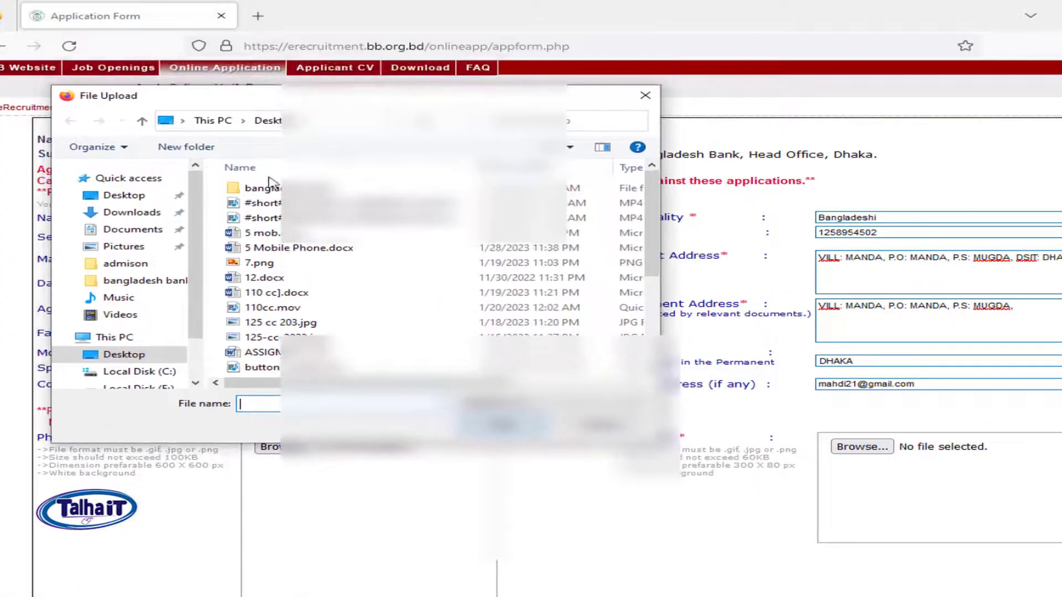
{"action": "left_click", "coordinate": [129, 199]}
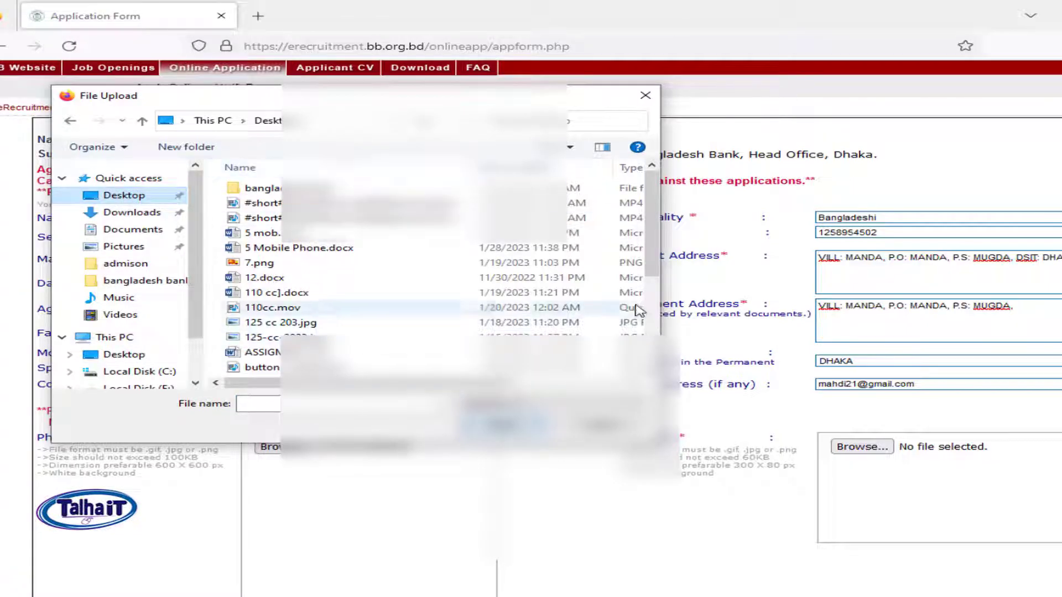
{"action": "left_click_drag", "start_coordinate": [660, 442], "coordinate": [990, 524]}
{"action": "double_click", "coordinate": [320, 190]}
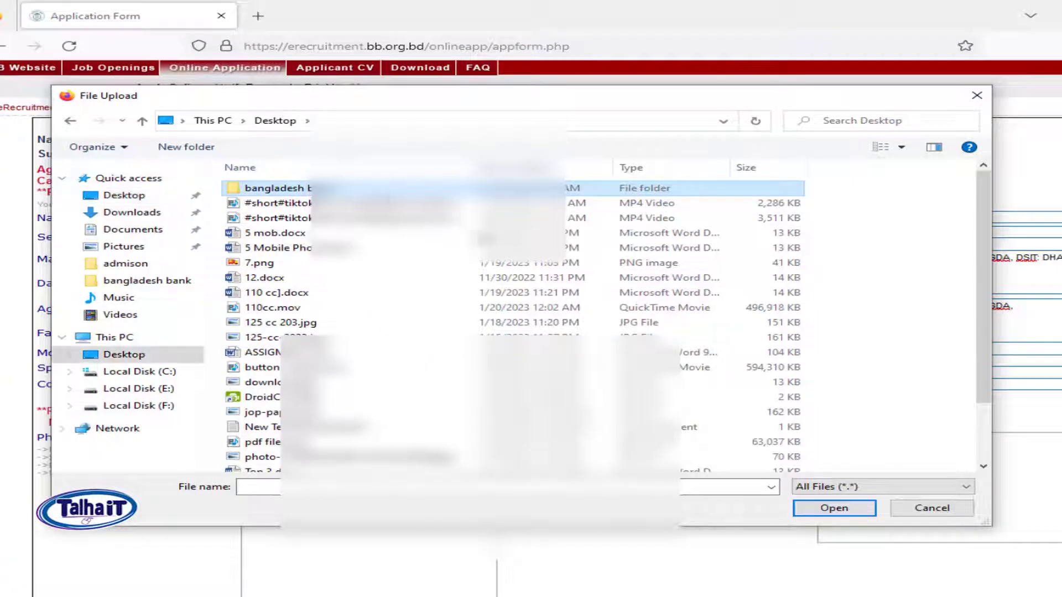
{"action": "left_click", "coordinate": [589, 213]}
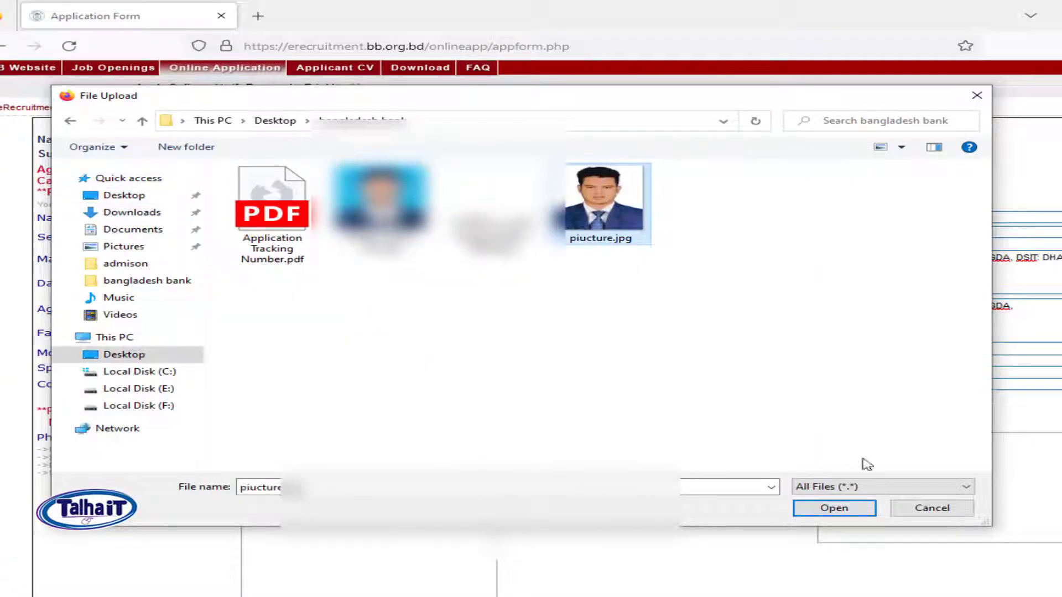
{"action": "left_click", "coordinate": [841, 506]}
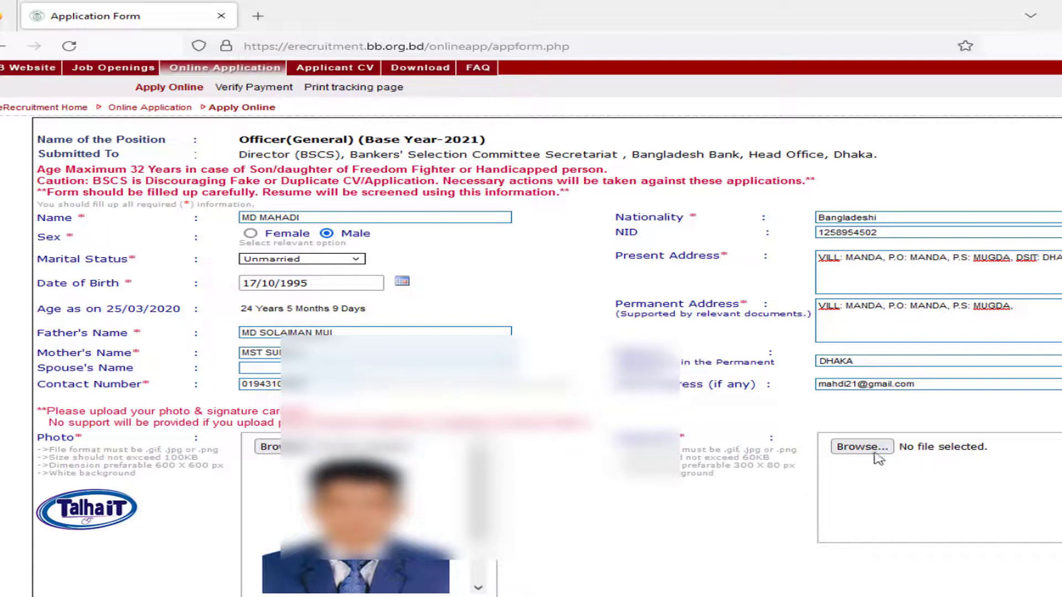
{"action": "scroll", "coordinate": [407, 459], "scroll_direction": "down", "scroll_amount": 3}
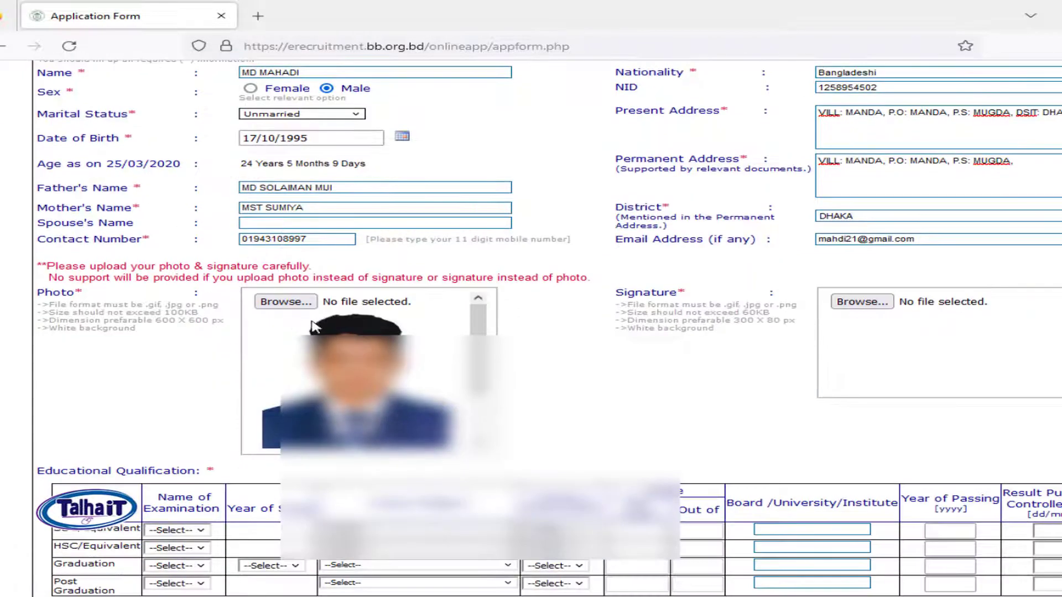
Step: Upload the signature JPG from the bangladesh bank folder as the Signature image
{"action": "left_click", "coordinate": [864, 309]}
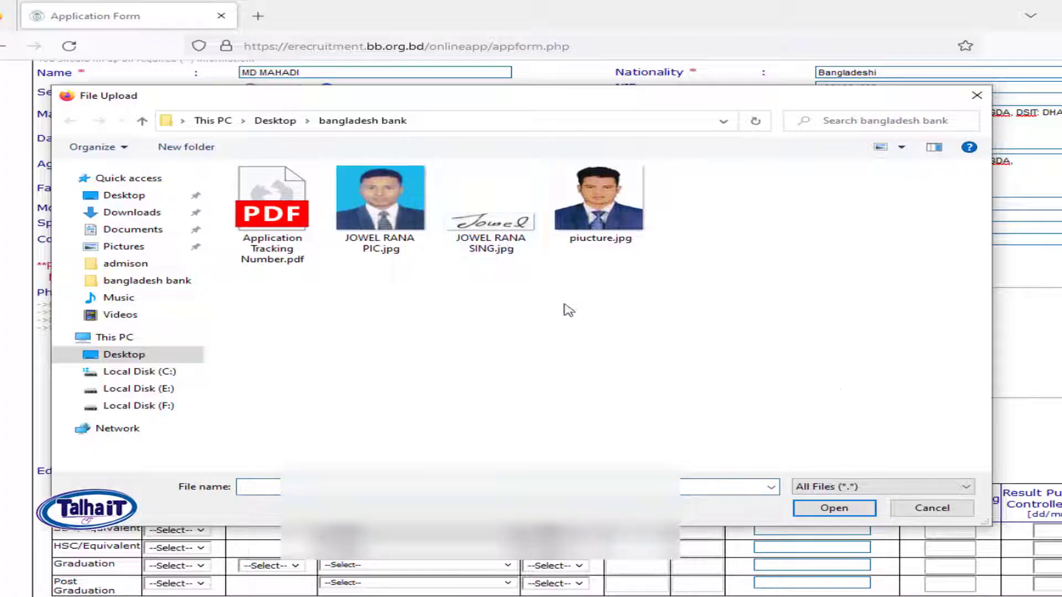
{"action": "left_click", "coordinate": [500, 243]}
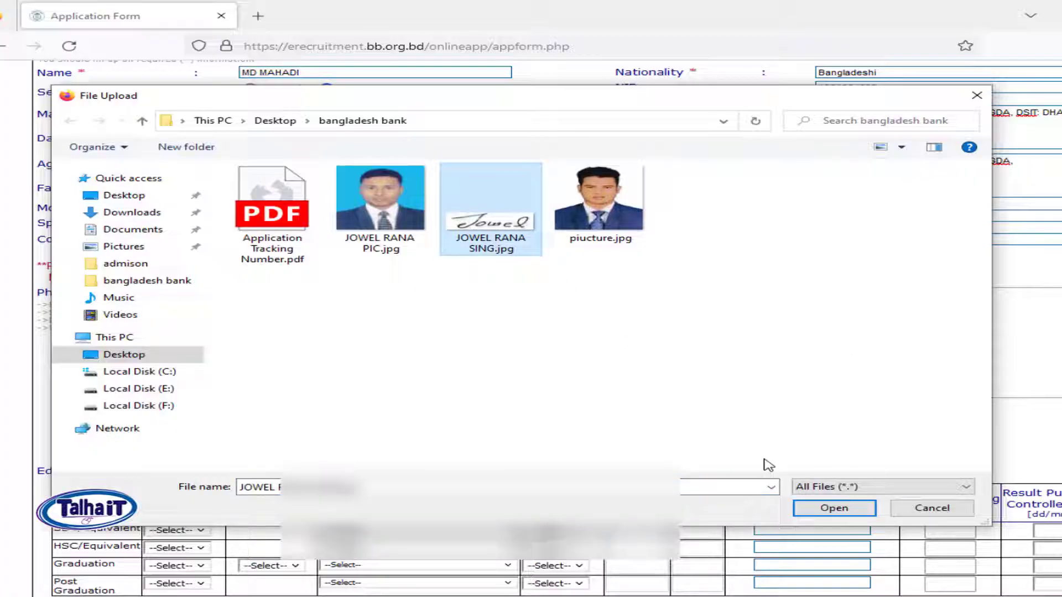
{"action": "left_click", "coordinate": [834, 508]}
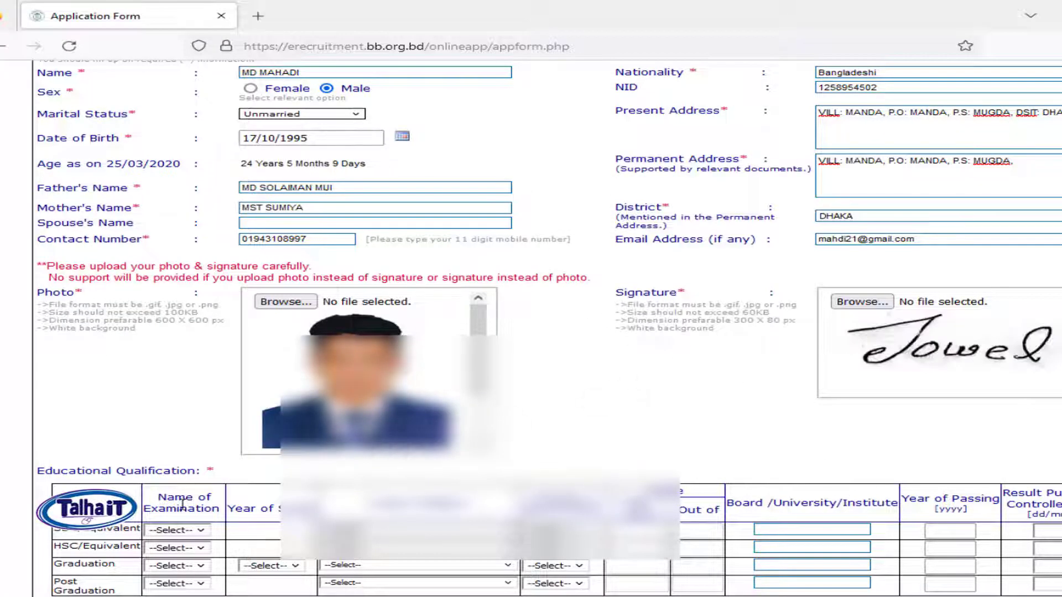
{"action": "scroll", "coordinate": [183, 504], "scroll_direction": "down", "scroll_amount": 3}
{"action": "scroll", "coordinate": [663, 415], "scroll_direction": "up", "scroll_amount": 3}
{"action": "scroll", "coordinate": [188, 456], "scroll_direction": "down", "scroll_amount": 2}
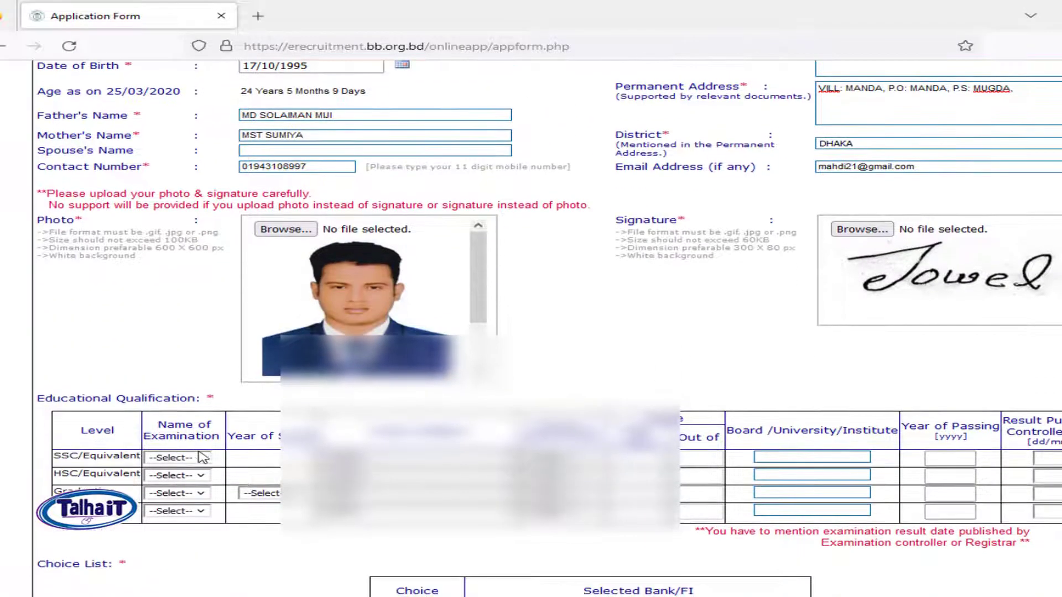
Step: In the first education row, choose SSC, Business Studies and Grade
{"action": "left_click_drag", "start_coordinate": [45, 398], "coordinate": [145, 398]}
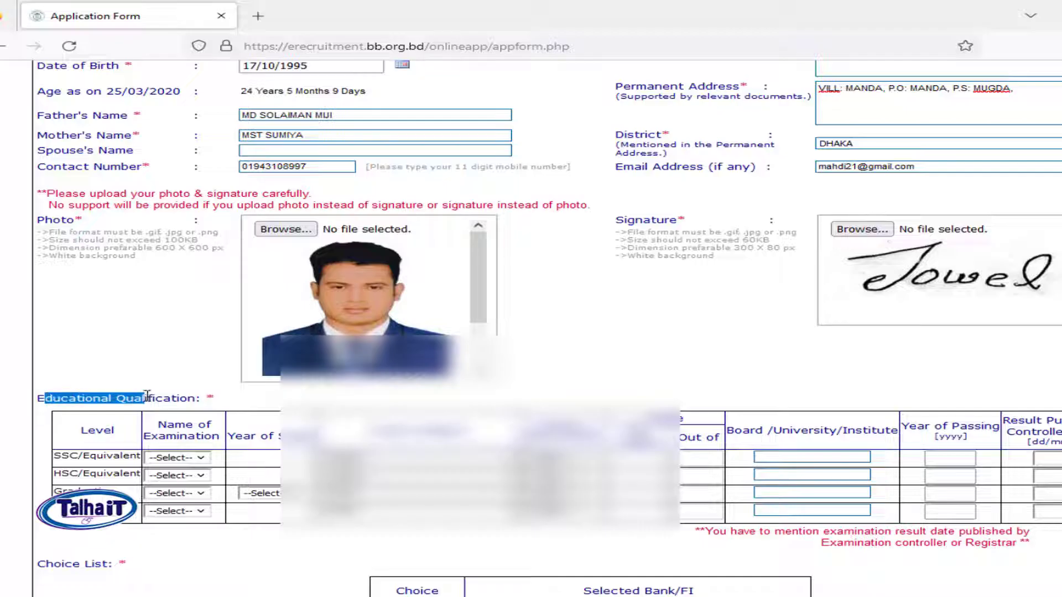
{"action": "left_click", "coordinate": [174, 376]}
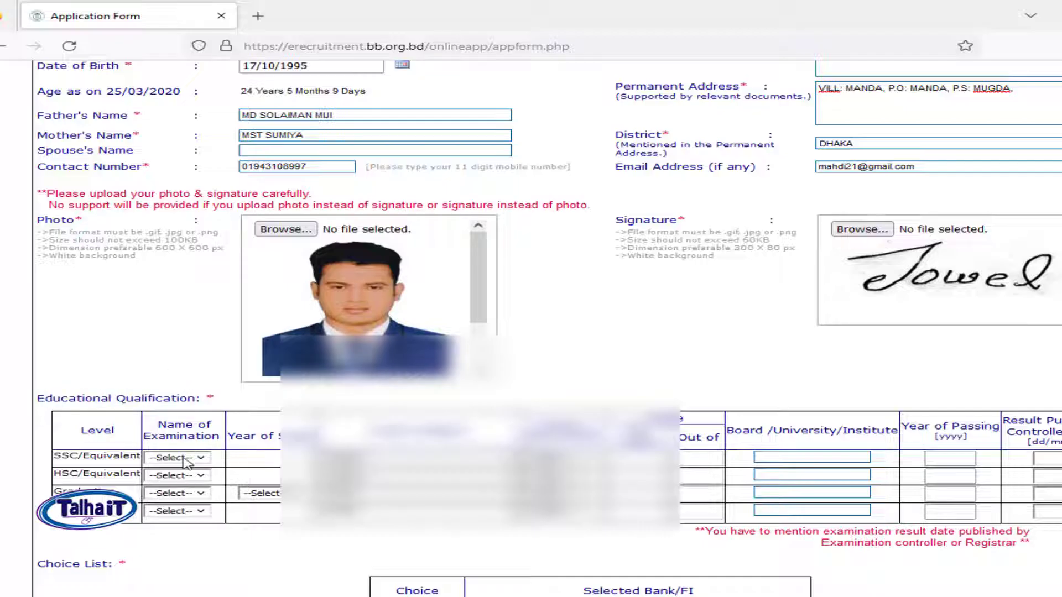
{"action": "left_click", "coordinate": [183, 458]}
{"action": "left_click", "coordinate": [187, 489]}
{"action": "left_click", "coordinate": [380, 461]}
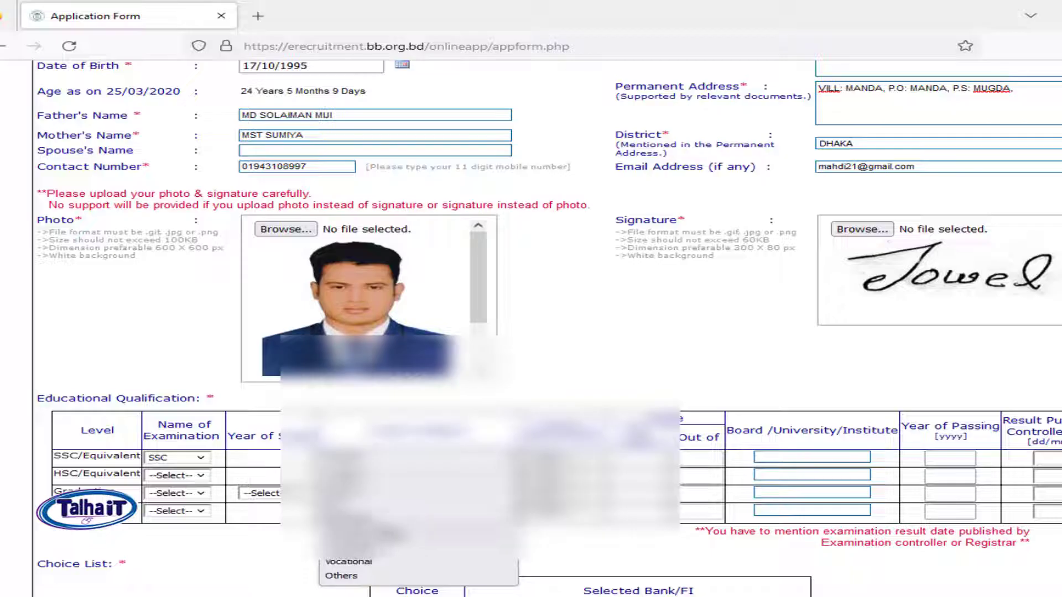
{"action": "left_click", "coordinate": [390, 533]}
{"action": "left_click", "coordinate": [564, 459]}
{"action": "left_click", "coordinate": [568, 534]}
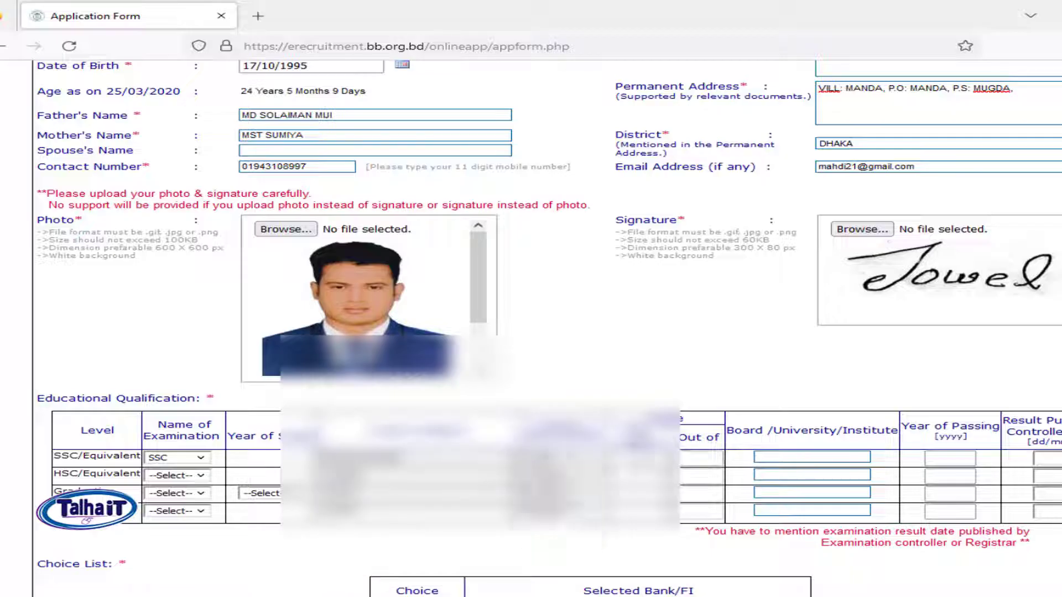
Step: Enter SSC GPA 3.23 out of 5, board DHAKA, passing year 2015
{"action": "left_click", "coordinate": [642, 458]}
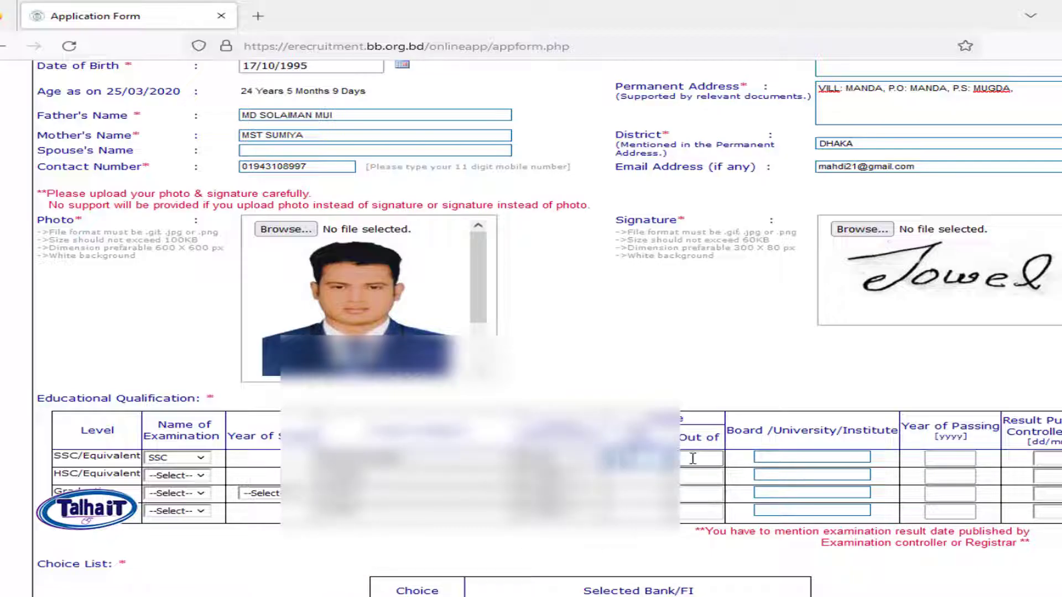
{"action": "left_click", "coordinate": [714, 459]}
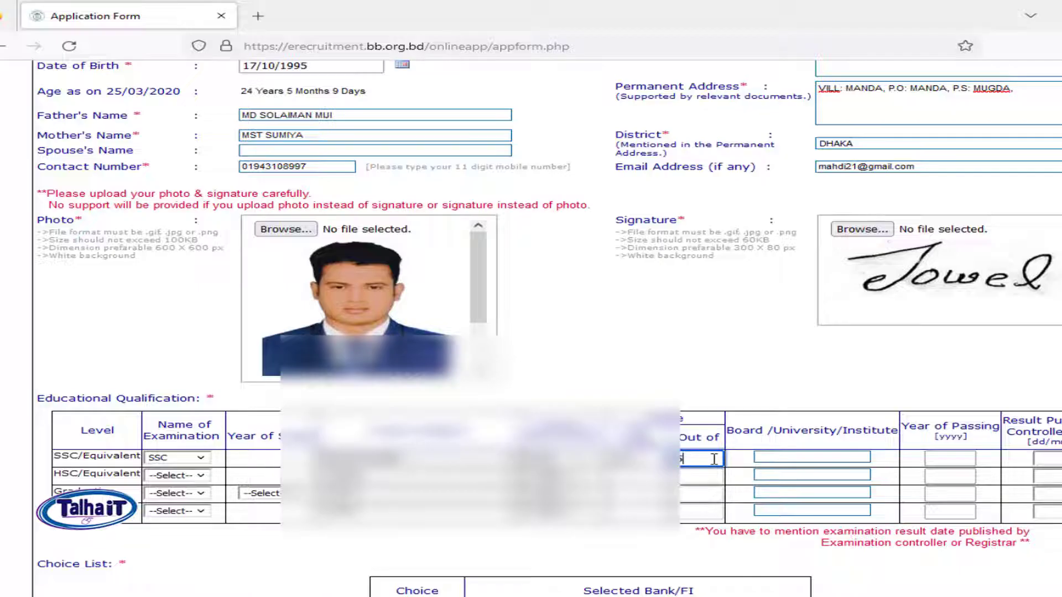
{"action": "left_click", "coordinate": [779, 459]}
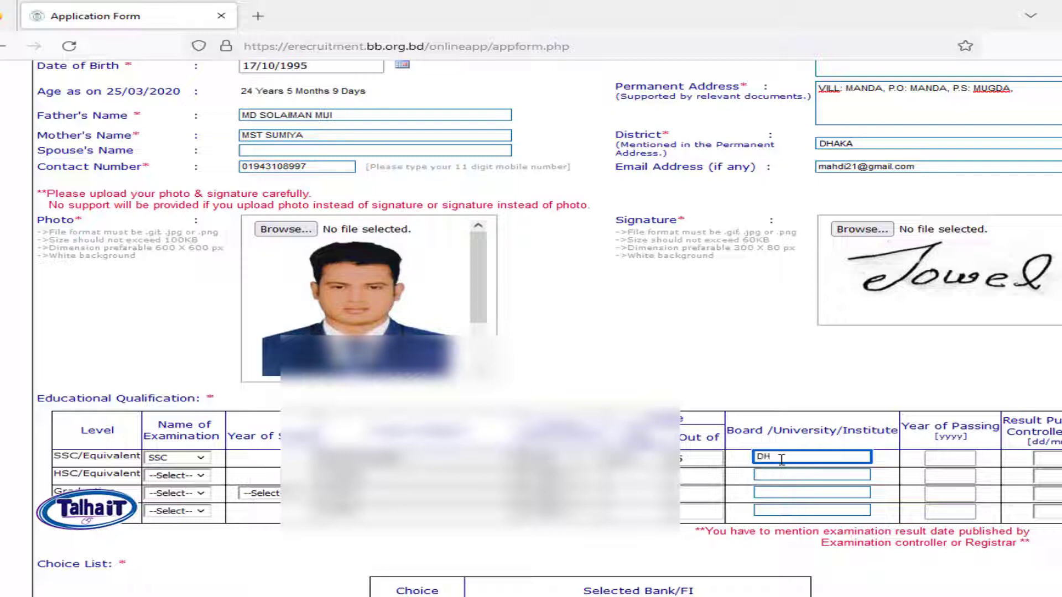
{"action": "type", "text": "DHAKA"}
{"action": "left_click", "coordinate": [951, 458]}
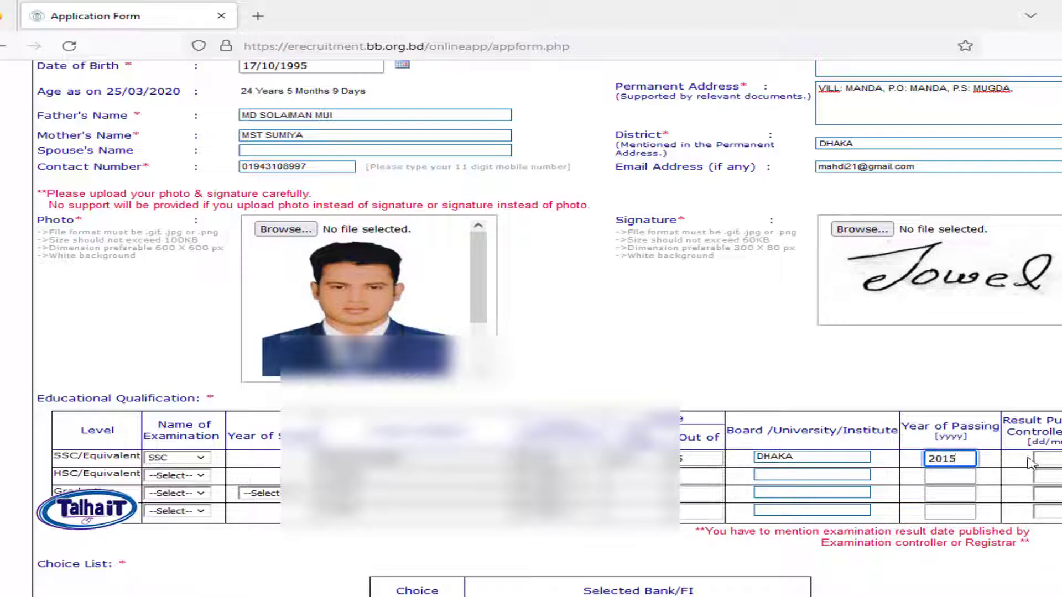
{"action": "left_click", "coordinate": [1058, 459]}
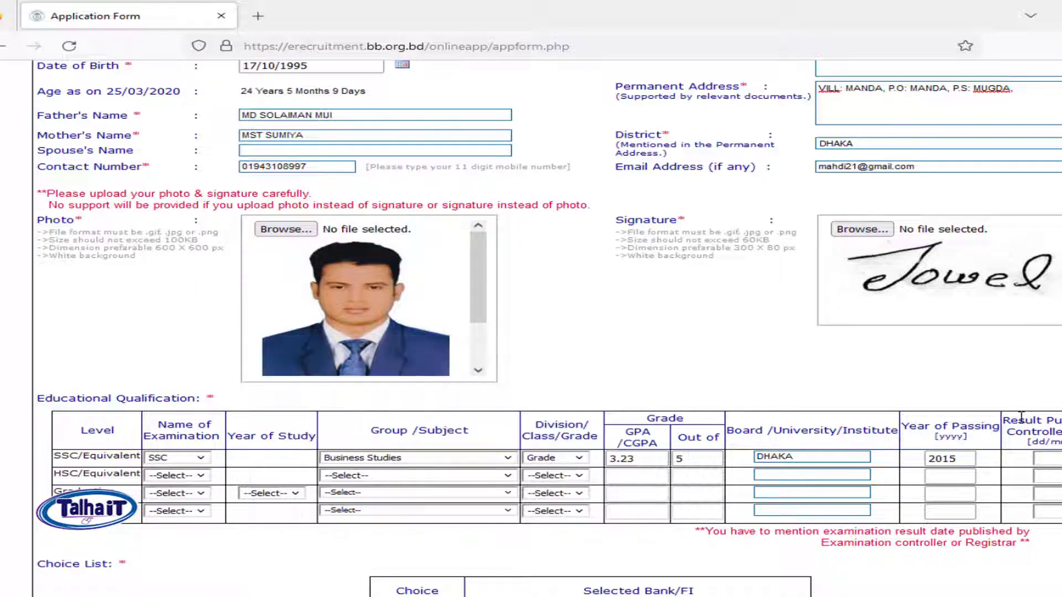
Step: Enter 15/07/2015 as the SSC result publication date
{"action": "mouse_move", "coordinate": [1019, 419]}
{"action": "left_mouse_down"}
{"action": "mouse_move", "coordinate": [1061, 443]}
{"action": "mouse_move", "coordinate": [1061, 432]}
{"action": "mouse_move", "coordinate": [1061, 442]}
{"action": "mouse_move", "coordinate": [1022, 419]}
{"action": "left_mouse_up"}
{"action": "left_click", "coordinate": [1058, 458]}
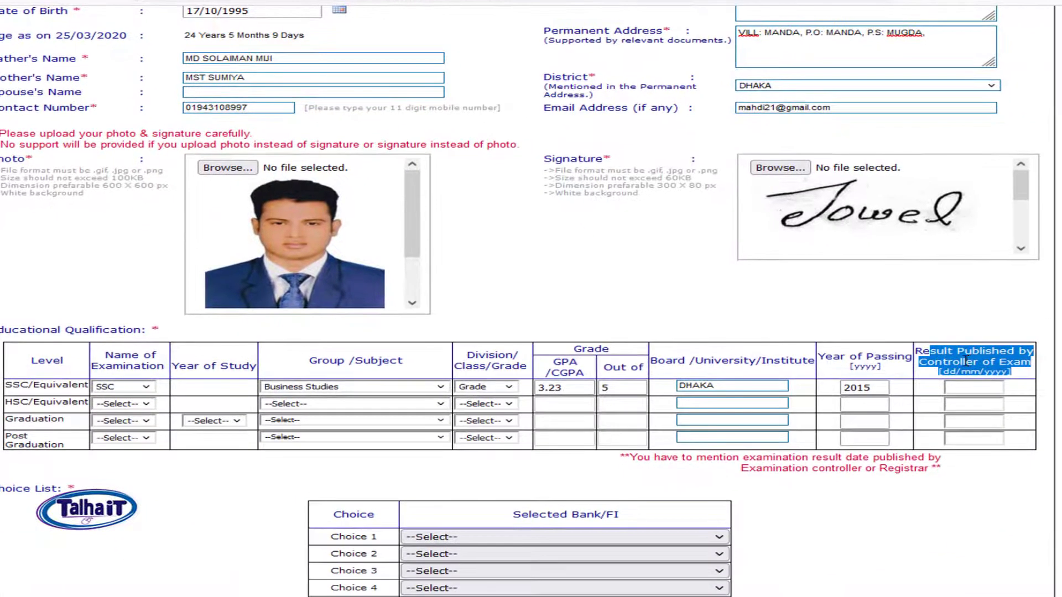
{"action": "double_click", "coordinate": [1057, 432]}
{"action": "triple_click", "coordinate": [966, 361]}
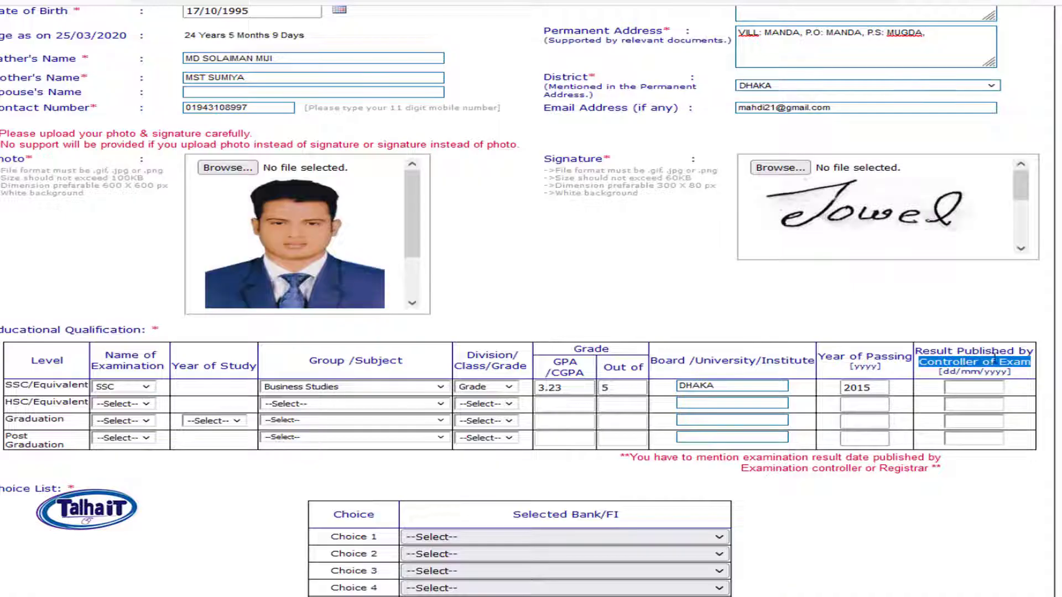
{"action": "left_click", "coordinate": [1019, 380]}
{"action": "left_click_drag", "start_coordinate": [1018, 380], "coordinate": [927, 351]}
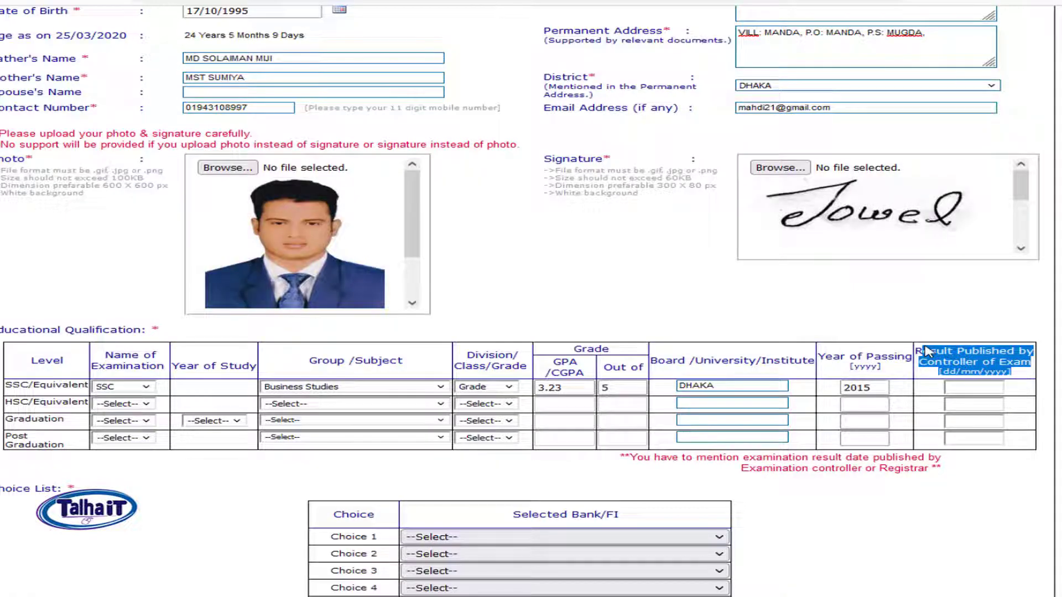
{"action": "left_click", "coordinate": [973, 387]}
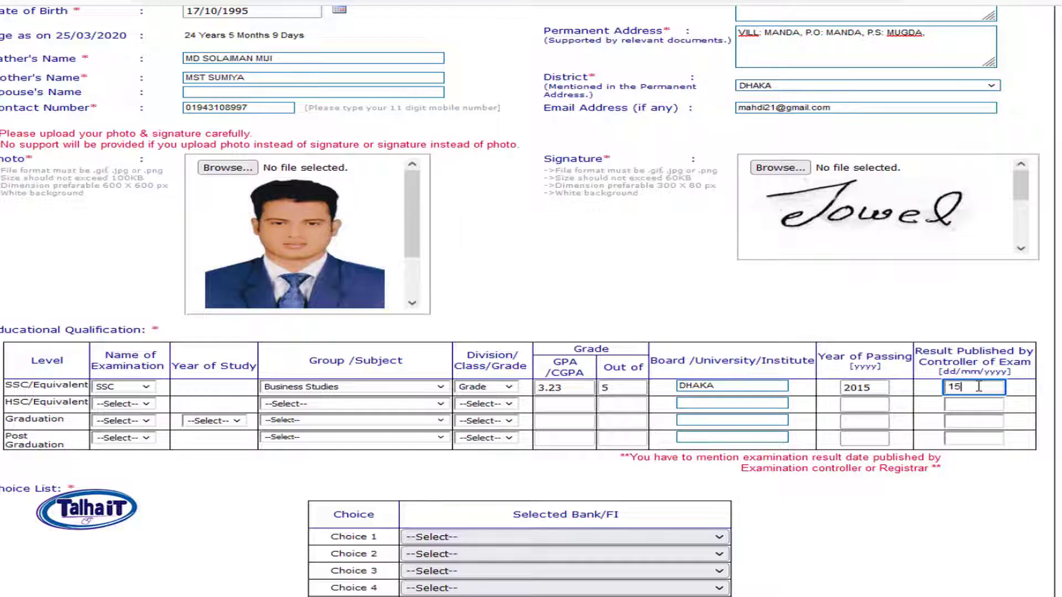
{"action": "type", "text": "15/07/2015"}
Step: In the second row, choose HSC, Business Studies and Grade
{"action": "left_click", "coordinate": [117, 408]}
{"action": "left_click", "coordinate": [120, 434]}
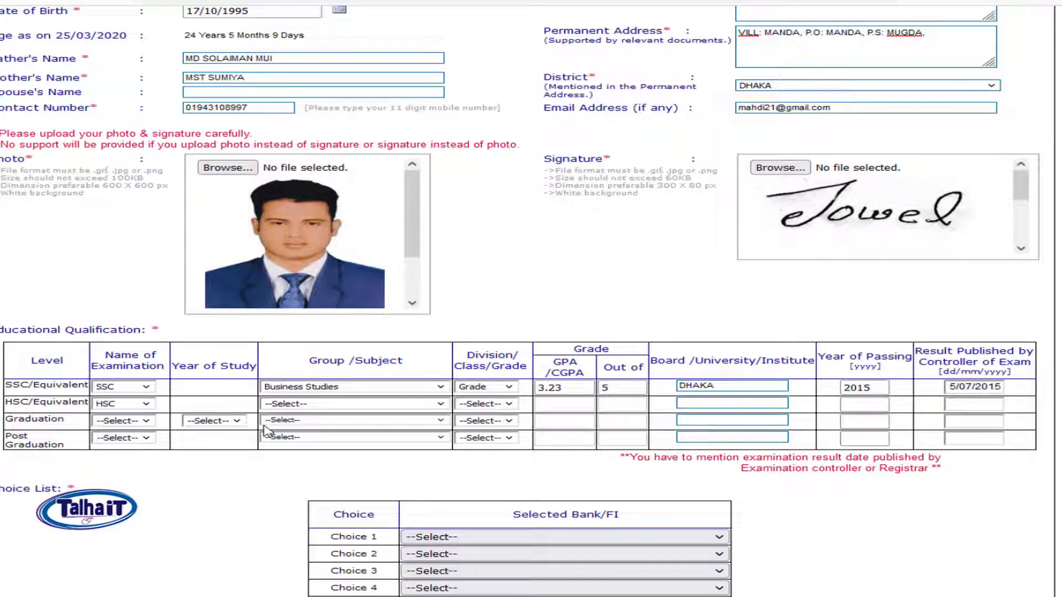
{"action": "left_click", "coordinate": [329, 408]}
{"action": "left_click", "coordinate": [332, 192]}
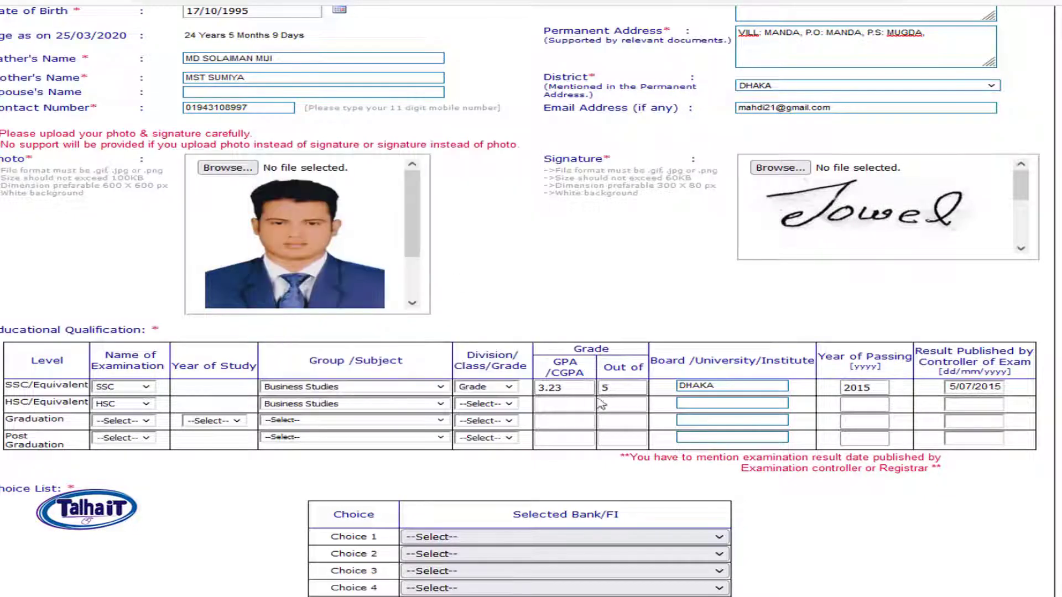
{"action": "left_click", "coordinate": [501, 404]}
{"action": "left_click", "coordinate": [482, 478]}
Step: Enter HSC GPA 4.00 out of 5, DHAKA, 2017, result date 08/10/2017
{"action": "left_click", "coordinate": [555, 404]}
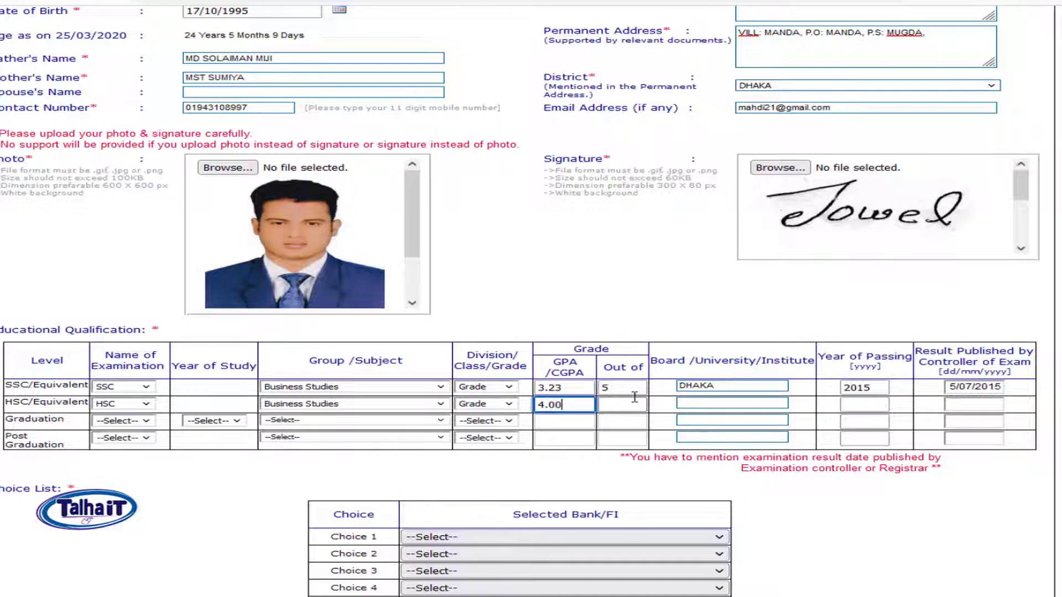
{"action": "left_click", "coordinate": [635, 405]}
{"action": "key", "text": "Tab"}
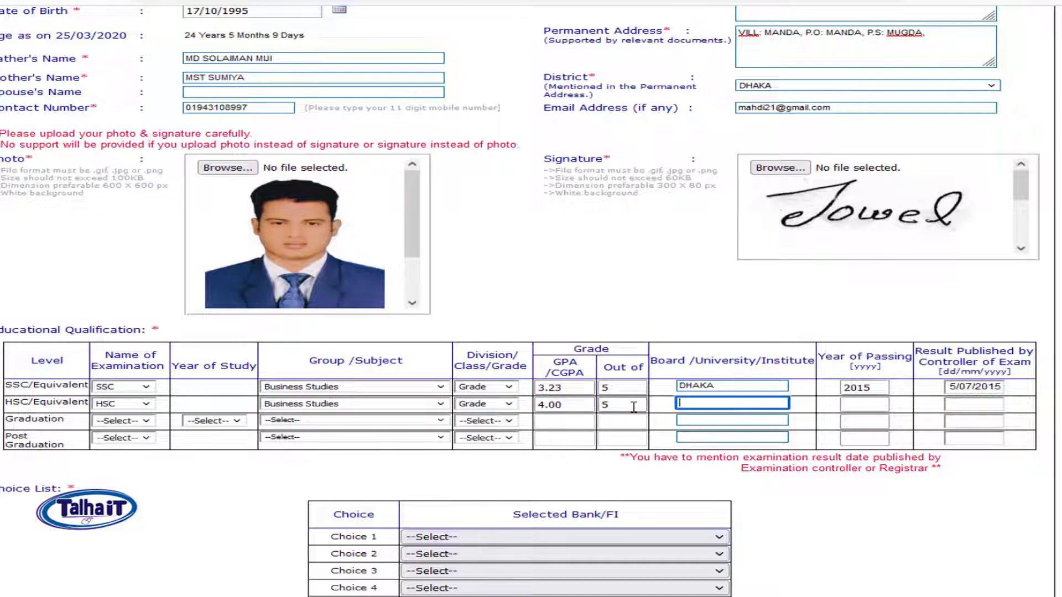
{"action": "type", "text": "DHAKA"}
{"action": "key", "text": "Tab"}
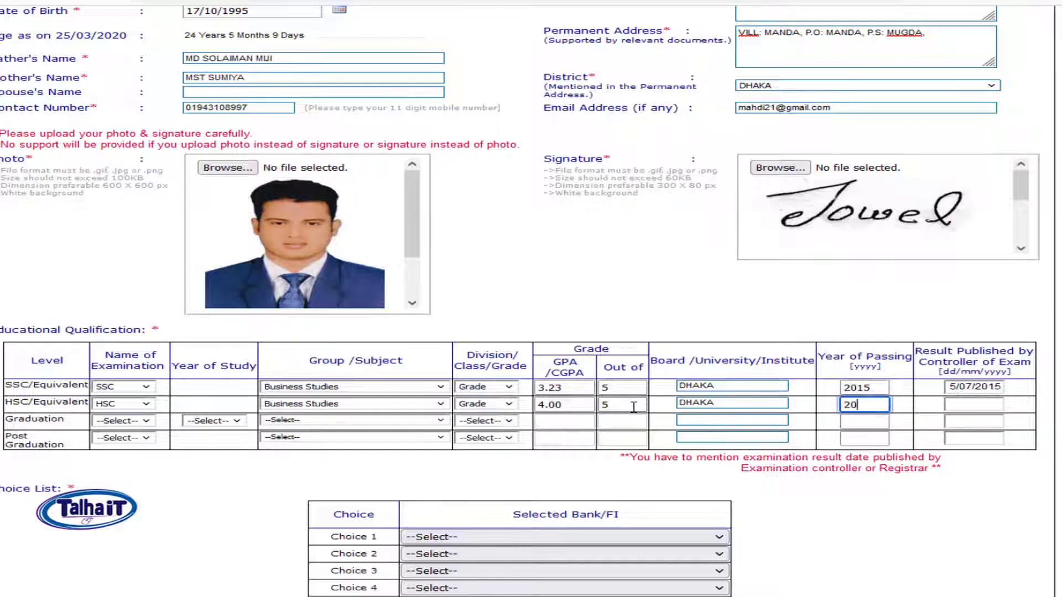
{"action": "key", "text": "Tab"}
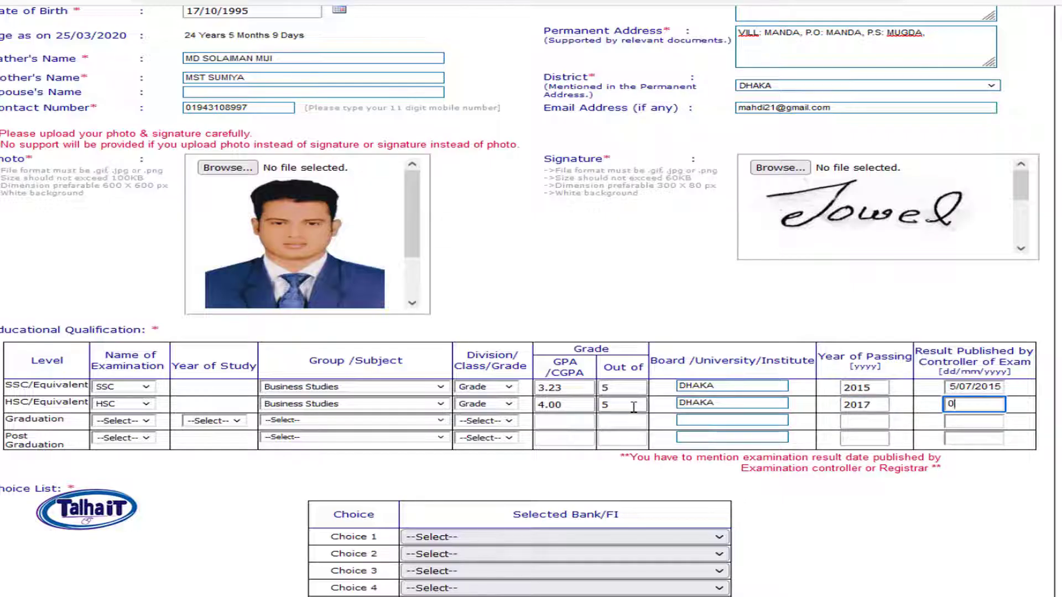
{"action": "type", "text": "08/10/2017"}
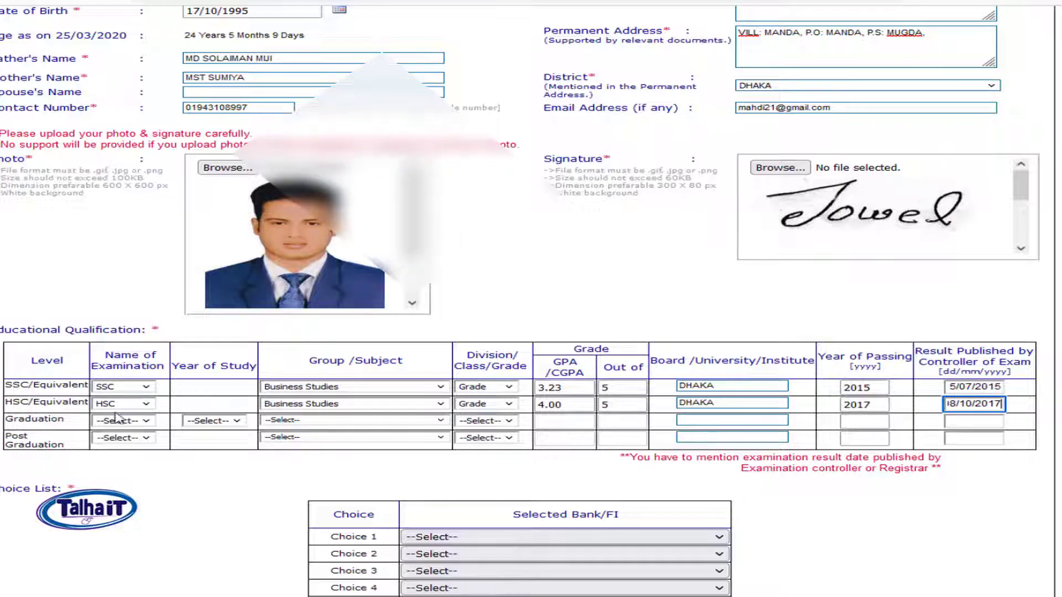
Step: Choose BBA, 4 years of study, and Marketing as the graduation subject
{"action": "left_click", "coordinate": [142, 422]}
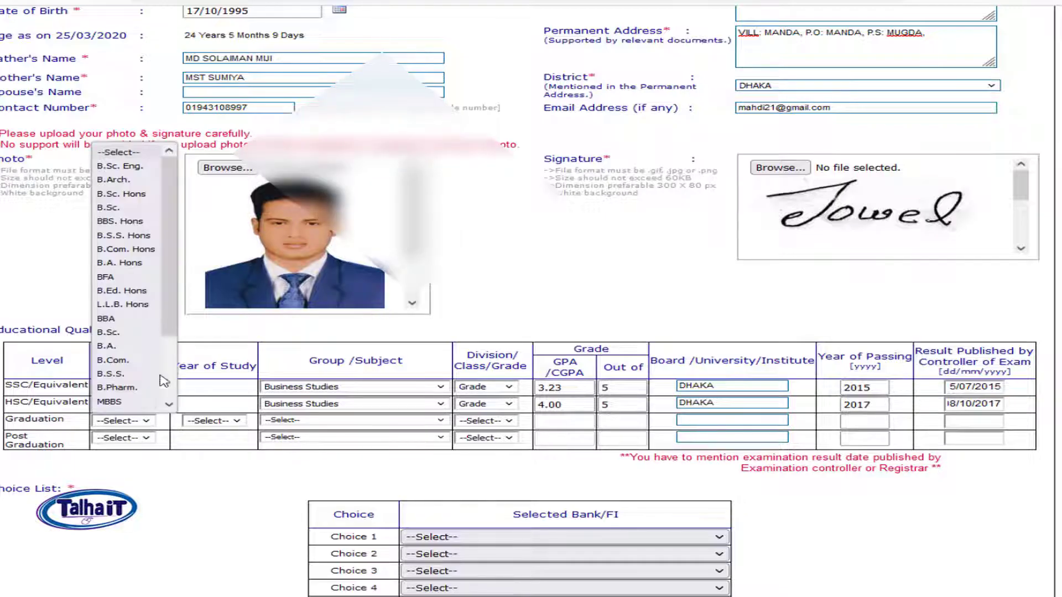
{"action": "left_click", "coordinate": [107, 319]}
{"action": "left_click", "coordinate": [225, 421]}
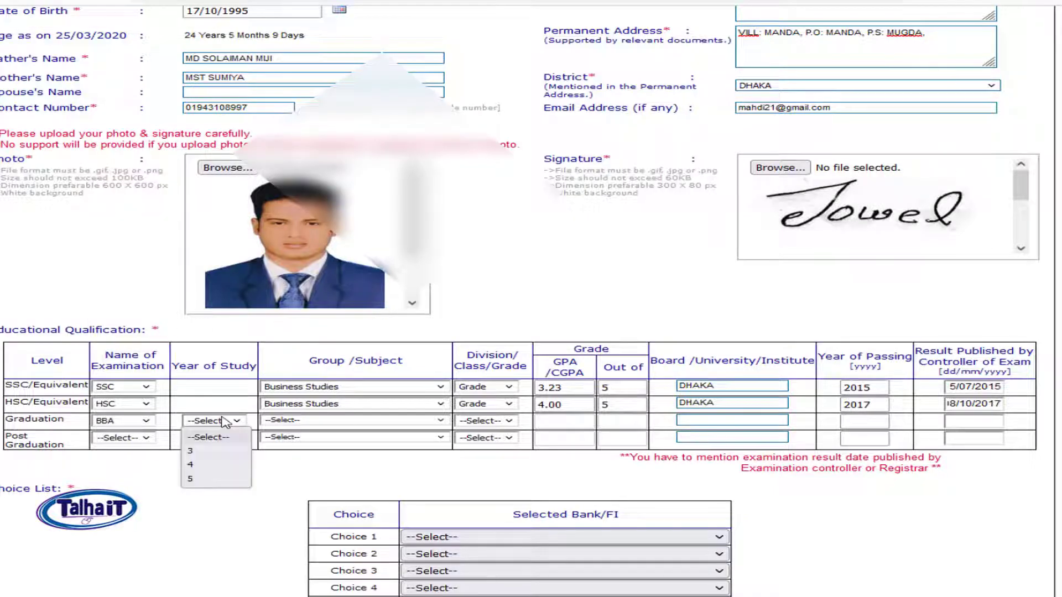
{"action": "left_click", "coordinate": [222, 467]}
{"action": "left_click", "coordinate": [339, 421]}
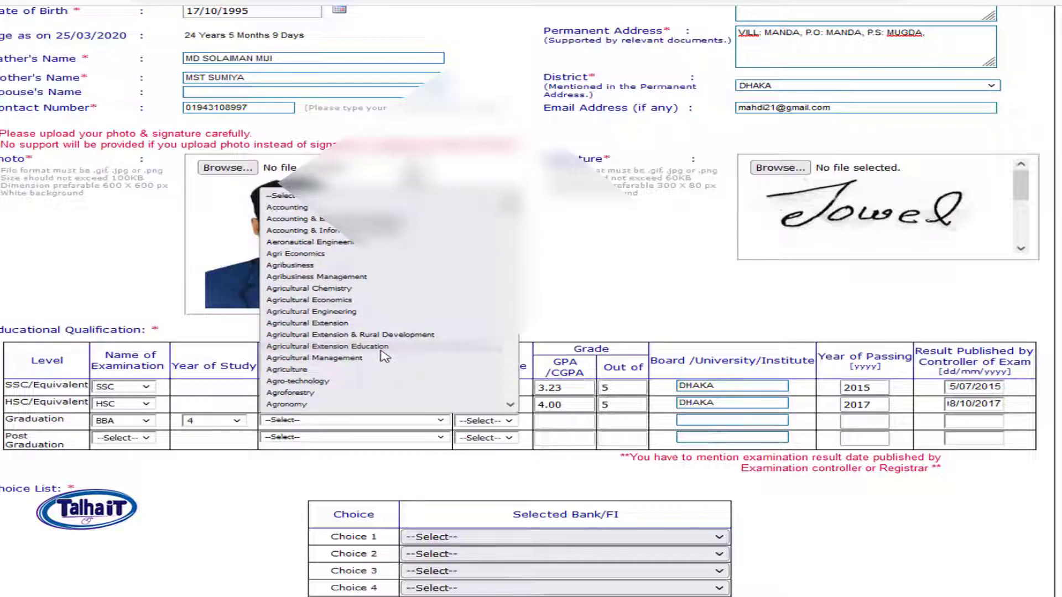
{"action": "left_click", "coordinate": [385, 357]}
{"action": "type", "text": "mar"}
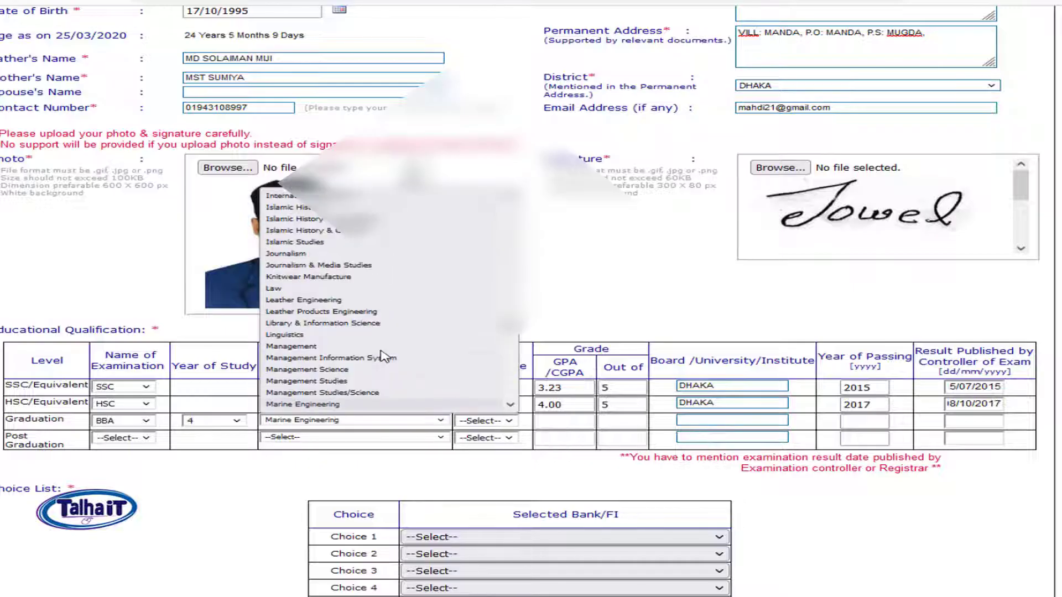
{"action": "key", "text": "Down"}
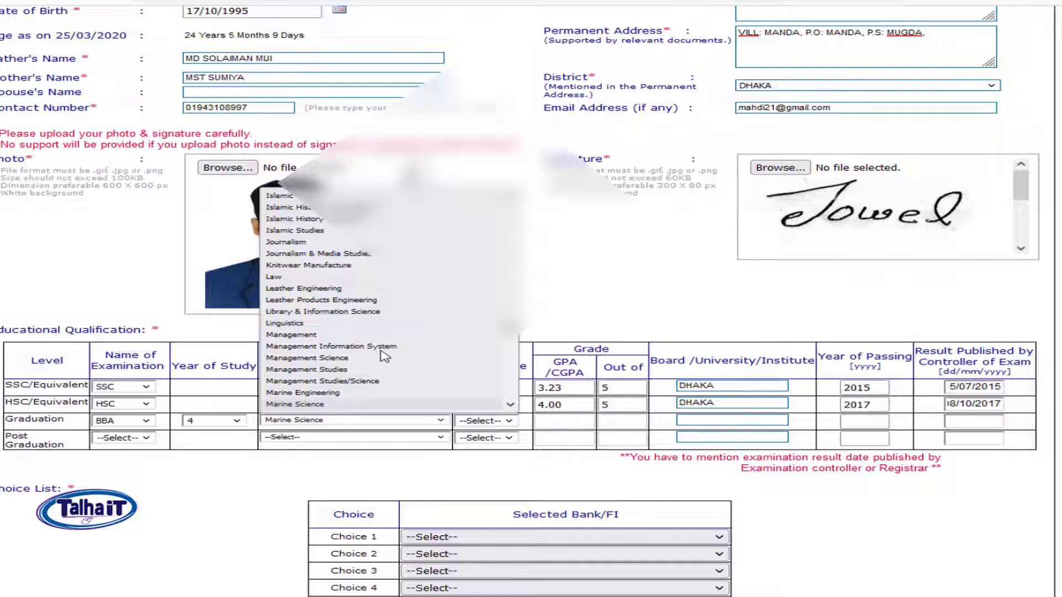
{"action": "key", "text": "Down"}
{"action": "key", "text": "Down"}
{"action": "key", "text": "Up"}
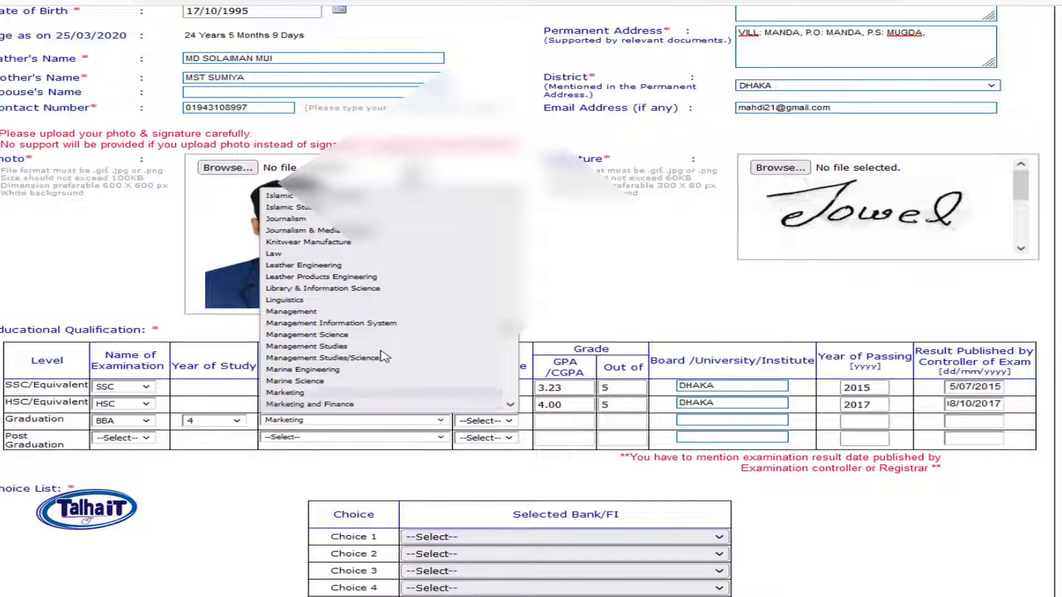
{"action": "key", "text": "Return"}
Step: Enter Grade, CGPA 3.36 out of 4, DHAKA UNIVERSITY, 2021, result date 02/01/2022
{"action": "left_click", "coordinate": [495, 424]}
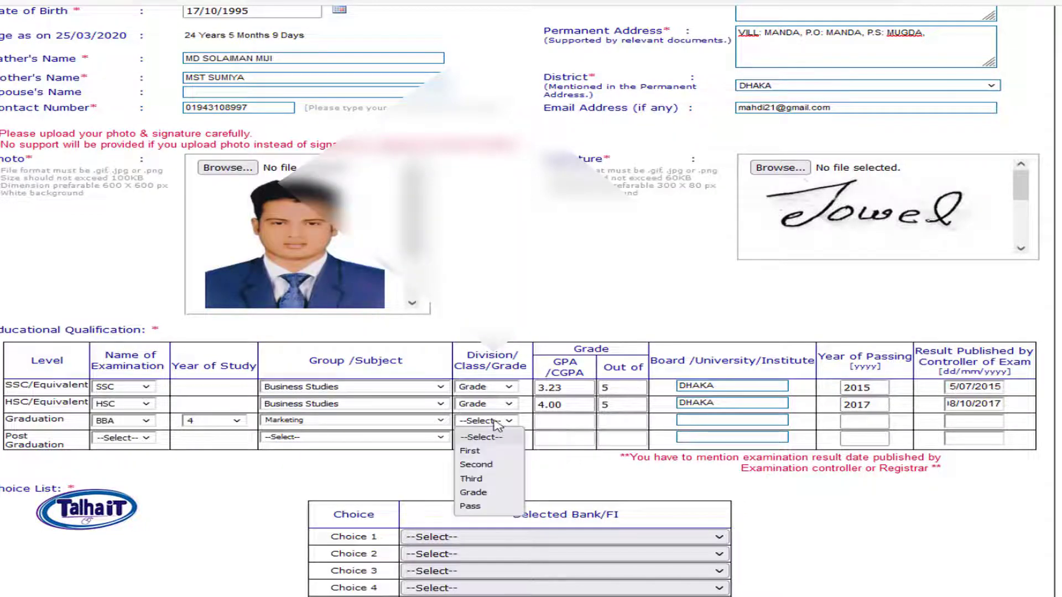
{"action": "left_click", "coordinate": [502, 492]}
{"action": "left_click", "coordinate": [557, 424]}
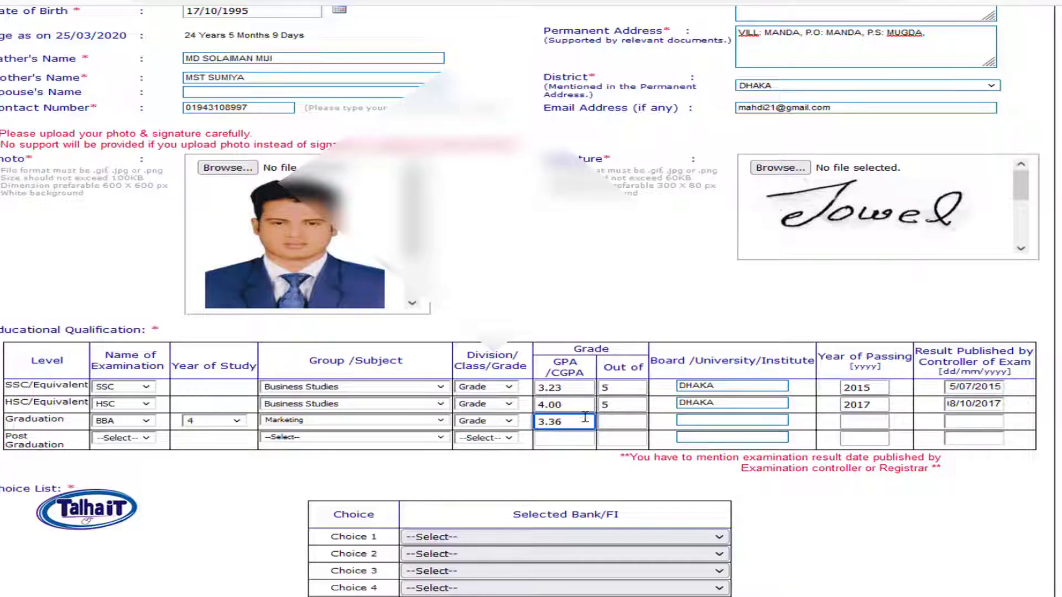
{"action": "left_click", "coordinate": [629, 423]}
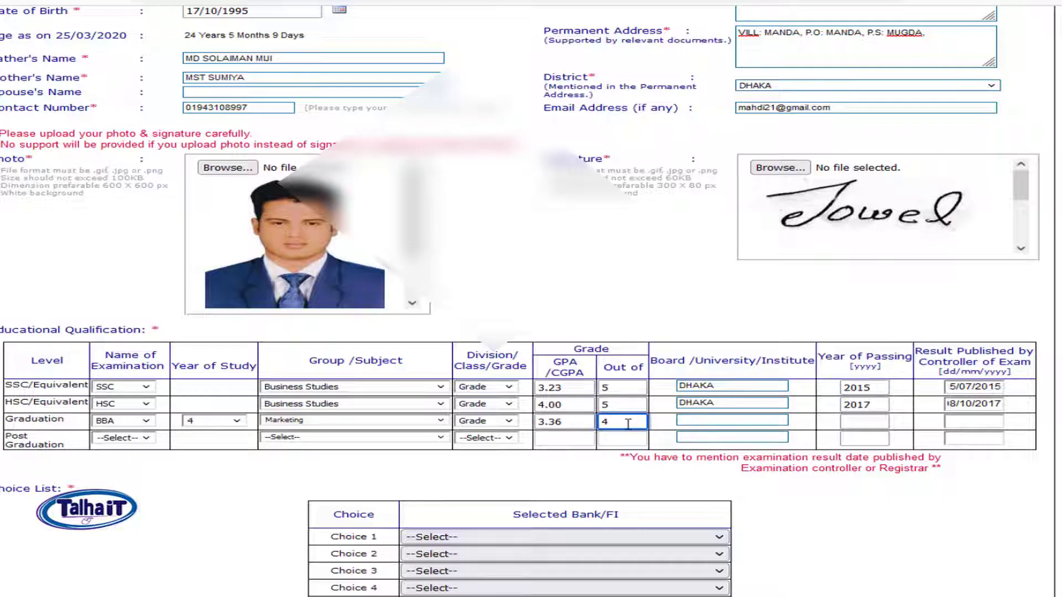
{"action": "key", "text": "Tab"}
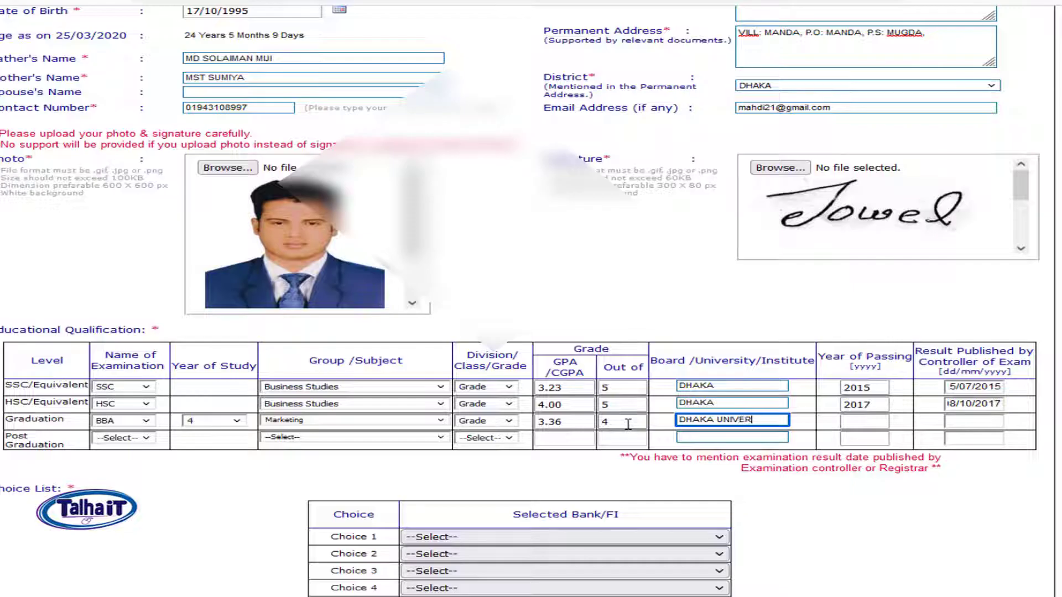
{"action": "key", "text": "Tab"}
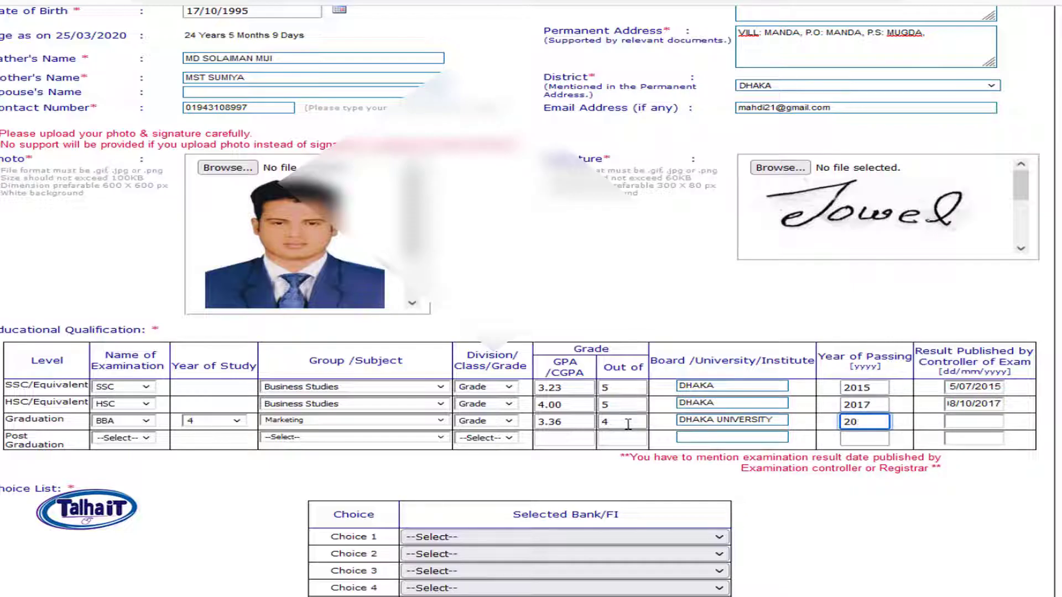
{"action": "left_click", "coordinate": [968, 428]}
{"action": "type", "text": "02/"}
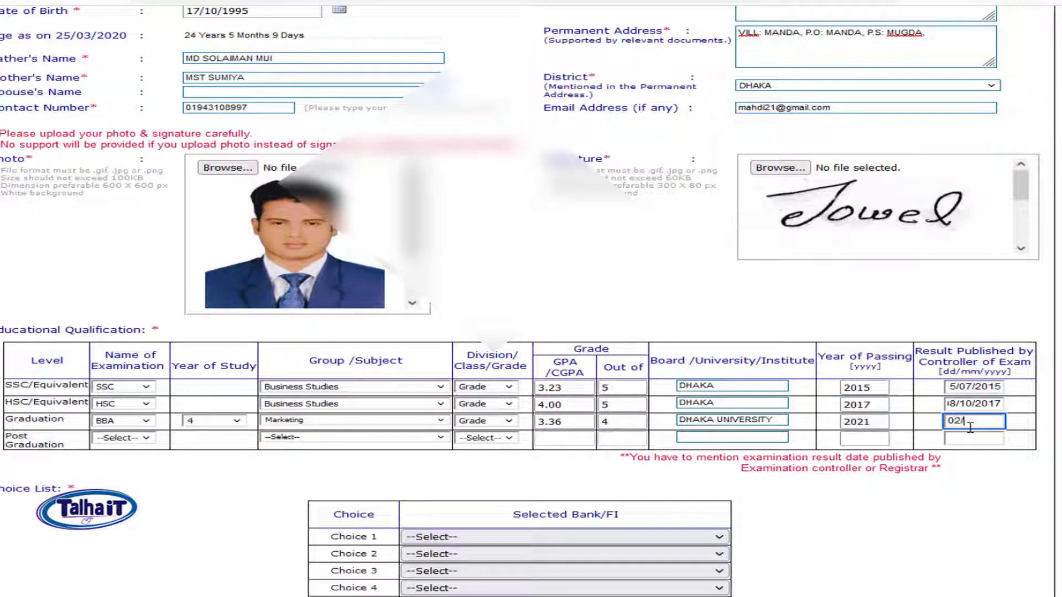
{"action": "type", "text": "01/2022"}
Step: Leave the Post Graduation row blank and move down to the bank Choice List
{"action": "scroll", "coordinate": [250, 339], "scroll_direction": "down", "scroll_amount": 2}
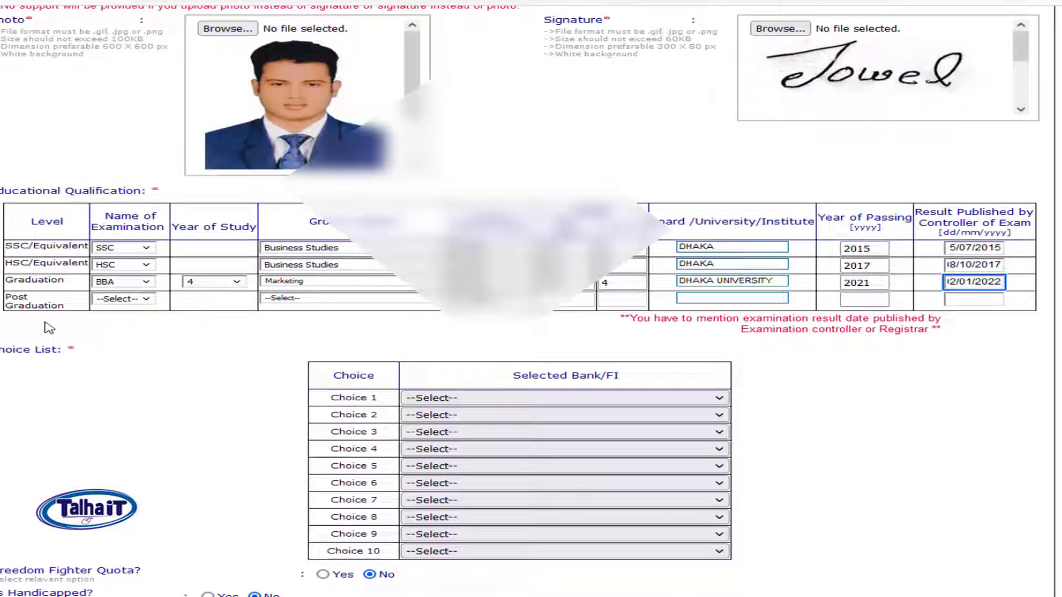
{"action": "left_click", "coordinate": [134, 302]}
{"action": "left_click", "coordinate": [401, 300]}
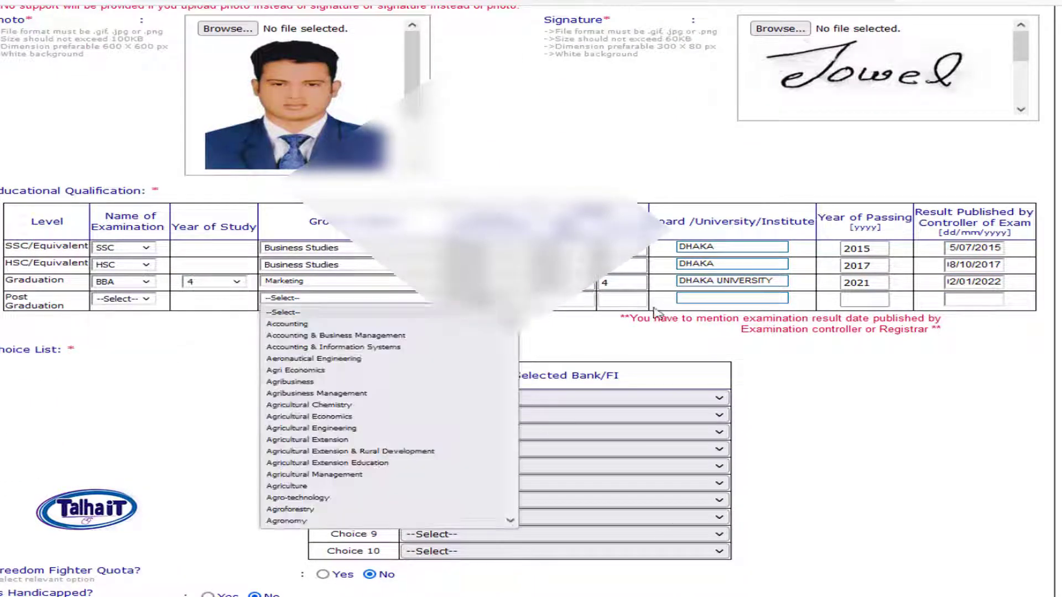
{"action": "left_click", "coordinate": [959, 387]}
{"action": "scroll", "coordinate": [857, 376], "scroll_direction": "down", "scroll_amount": 1}
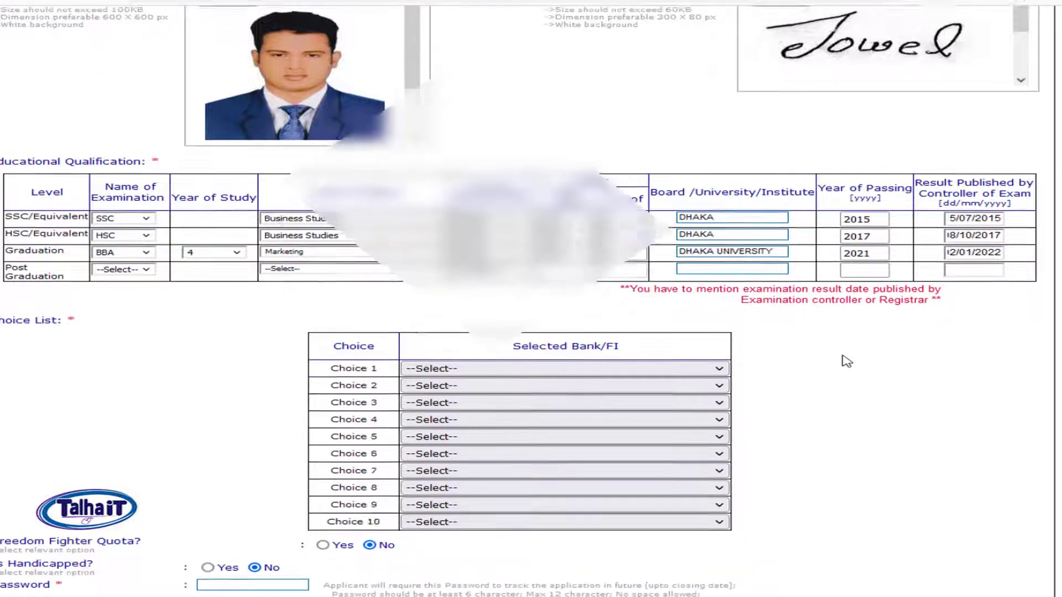
{"action": "scroll", "coordinate": [846, 361], "scroll_direction": "down", "scroll_amount": 1}
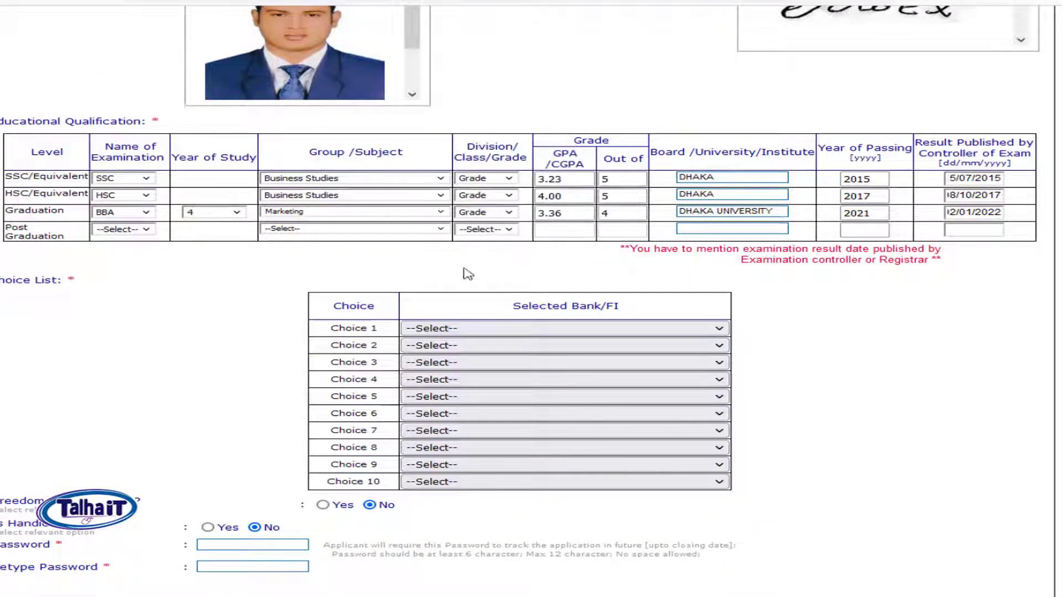
{"action": "left_click_drag", "start_coordinate": [272, 329], "coordinate": [766, 340]}
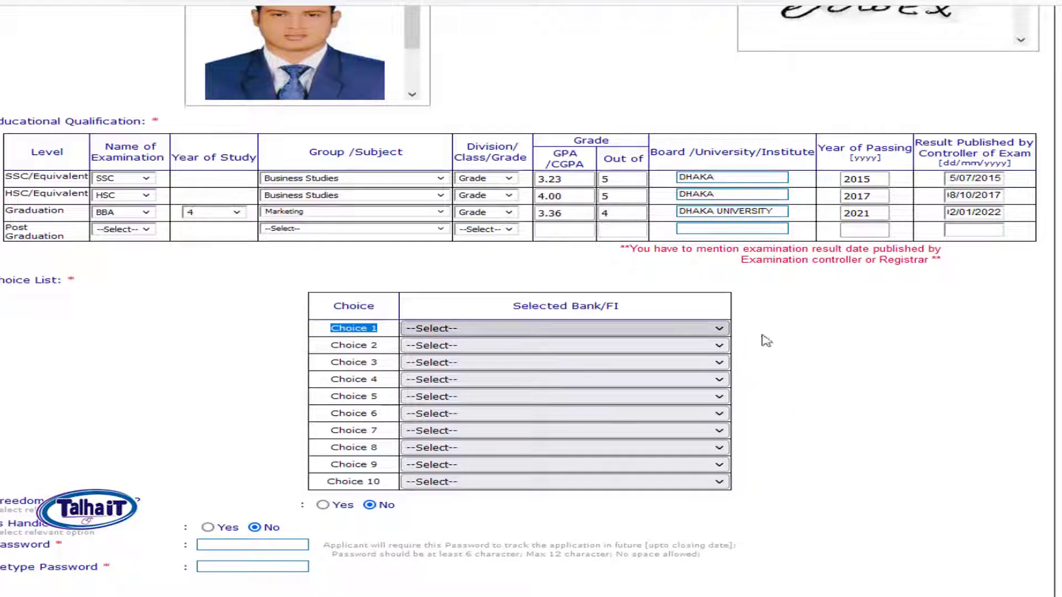
{"action": "left_click", "coordinate": [896, 339]}
Step: Rank choices 1–7: Sonali, Rupali, Probashi Kallyan, Karmasangsthan, Janata, ICB, BHBFC
{"action": "left_click", "coordinate": [636, 332]}
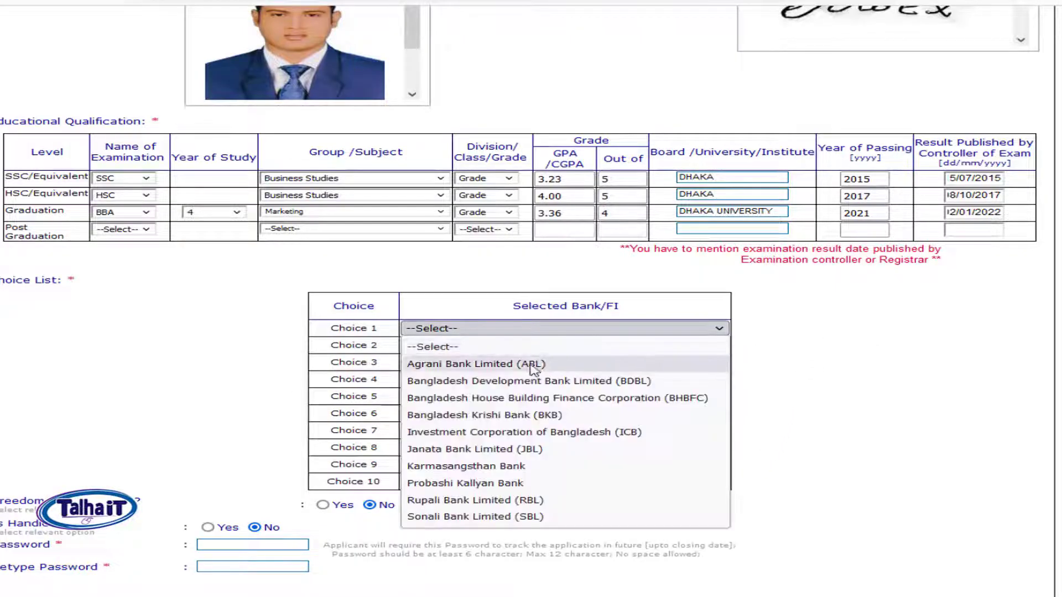
{"action": "left_click", "coordinate": [518, 517]}
{"action": "left_click", "coordinate": [472, 346]}
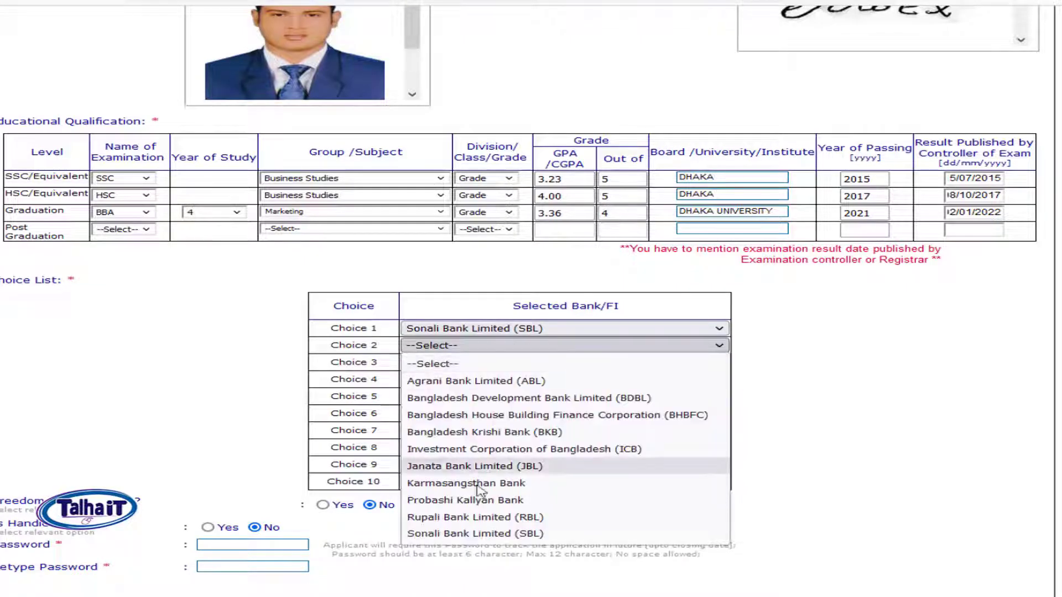
{"action": "left_click", "coordinate": [479, 518]}
{"action": "left_click", "coordinate": [467, 363]}
{"action": "left_click", "coordinate": [487, 516]}
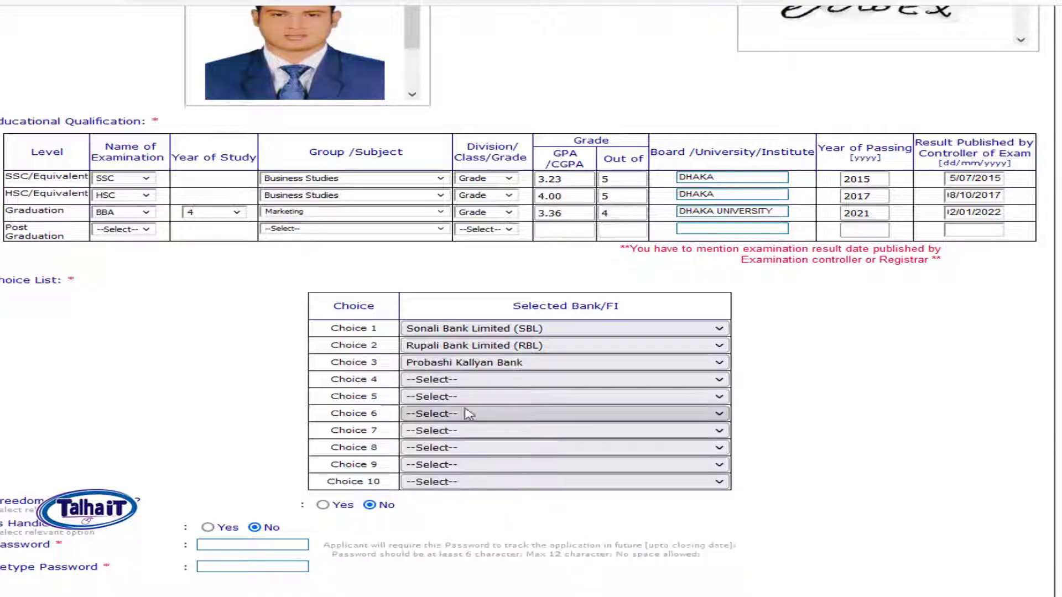
{"action": "left_click", "coordinate": [470, 380]}
{"action": "left_click", "coordinate": [482, 517]}
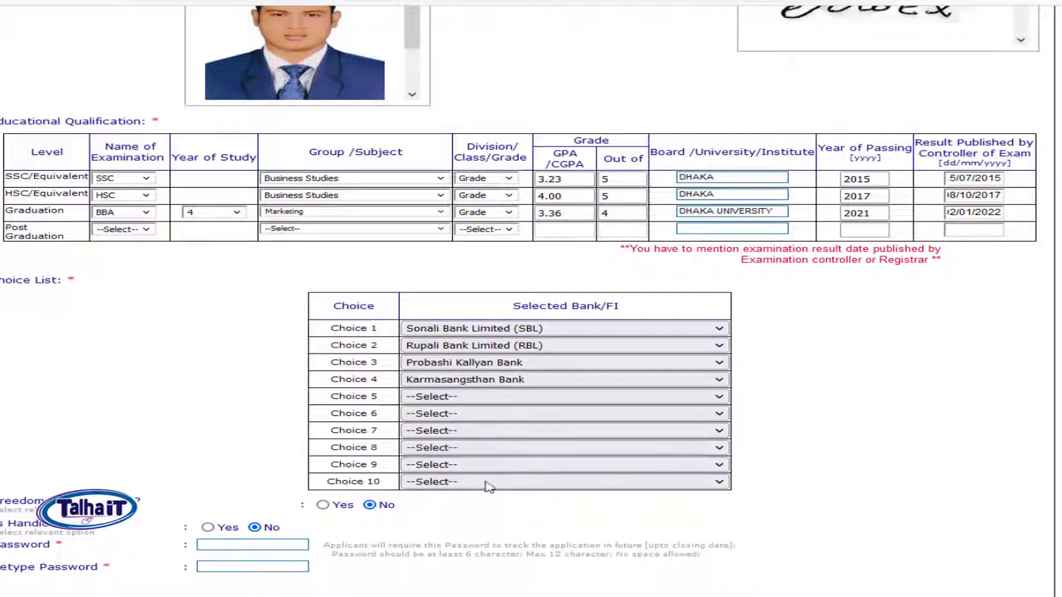
{"action": "left_click", "coordinate": [473, 399]}
{"action": "left_click", "coordinate": [500, 517]}
{"action": "left_click", "coordinate": [475, 414]}
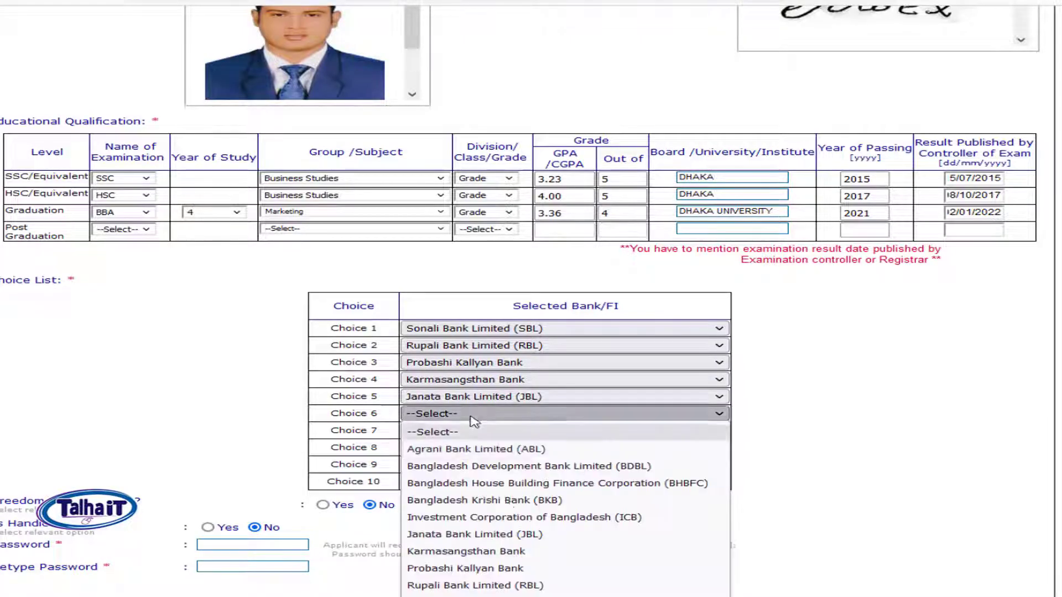
{"action": "left_click", "coordinate": [510, 518]}
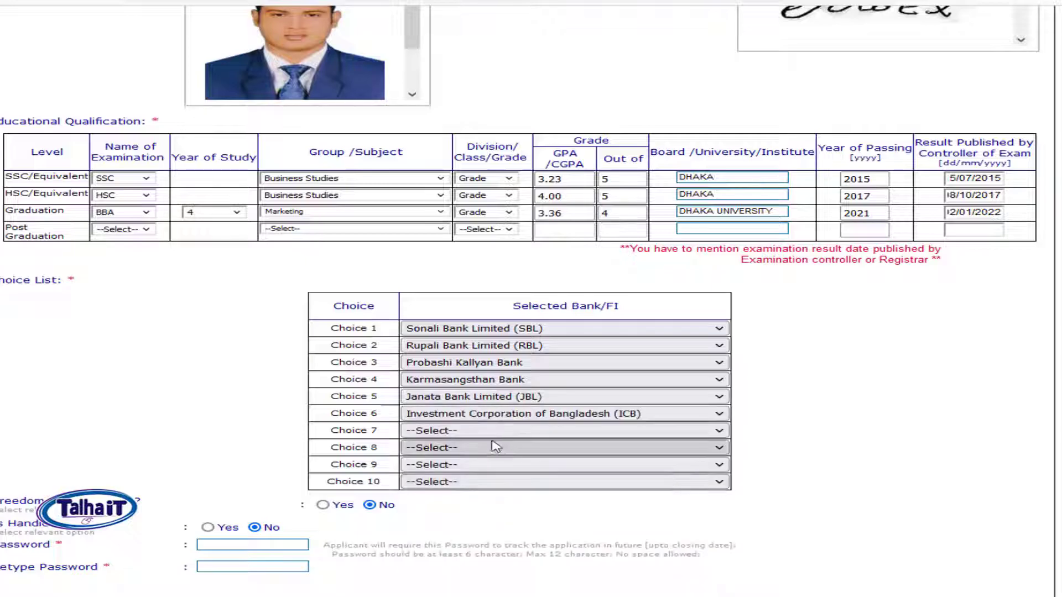
{"action": "left_click", "coordinate": [481, 432]}
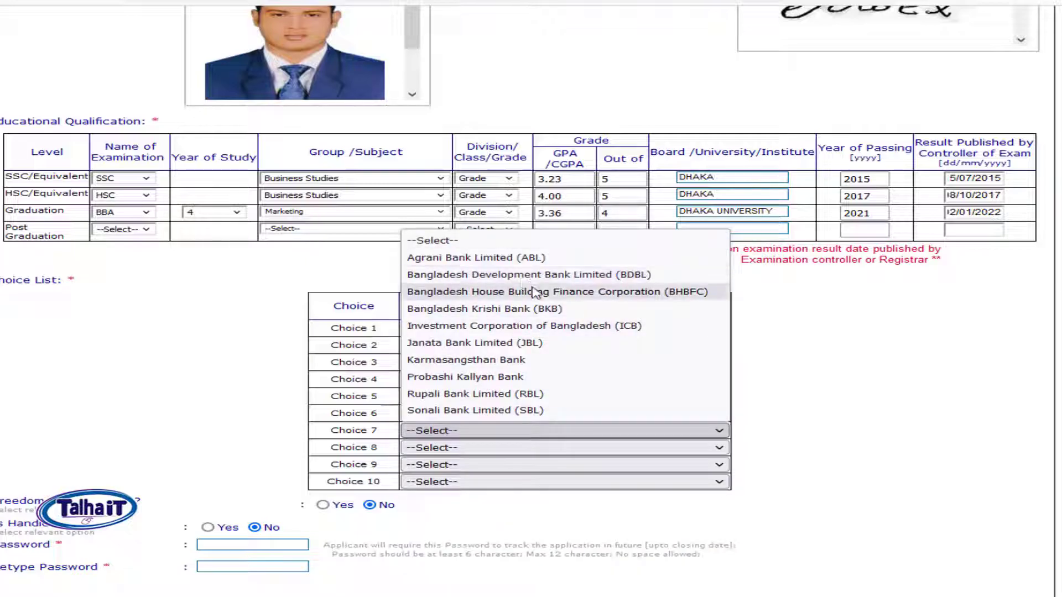
{"action": "left_click", "coordinate": [523, 292]}
Step: Set Choices 8–10 to Agrani Bank, Bangladesh Krishi Bank and BDBL, dismissing the duplicate error
{"action": "left_click", "coordinate": [488, 452]}
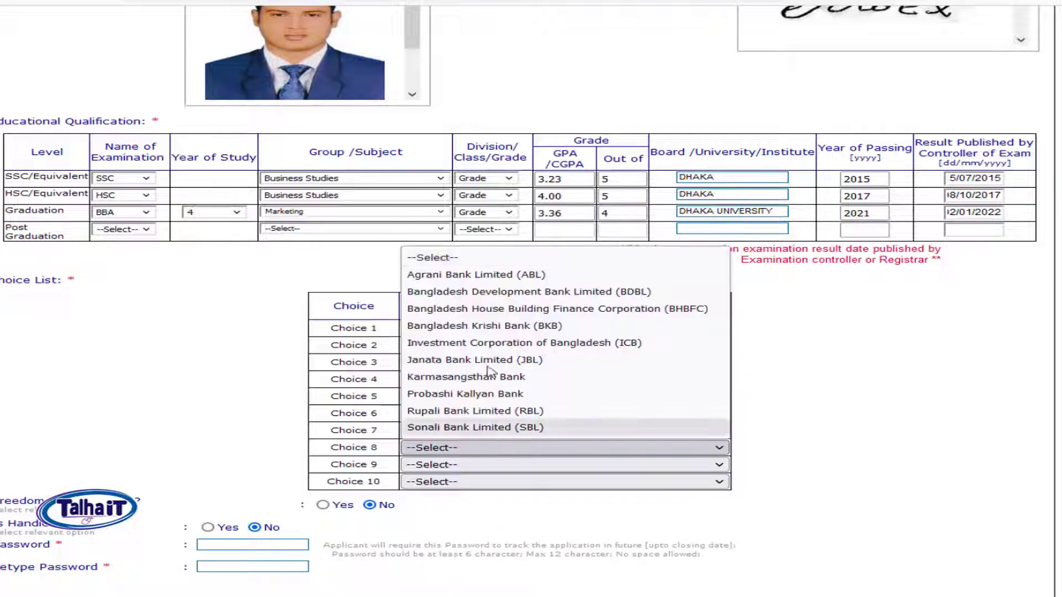
{"action": "left_click", "coordinate": [494, 276]}
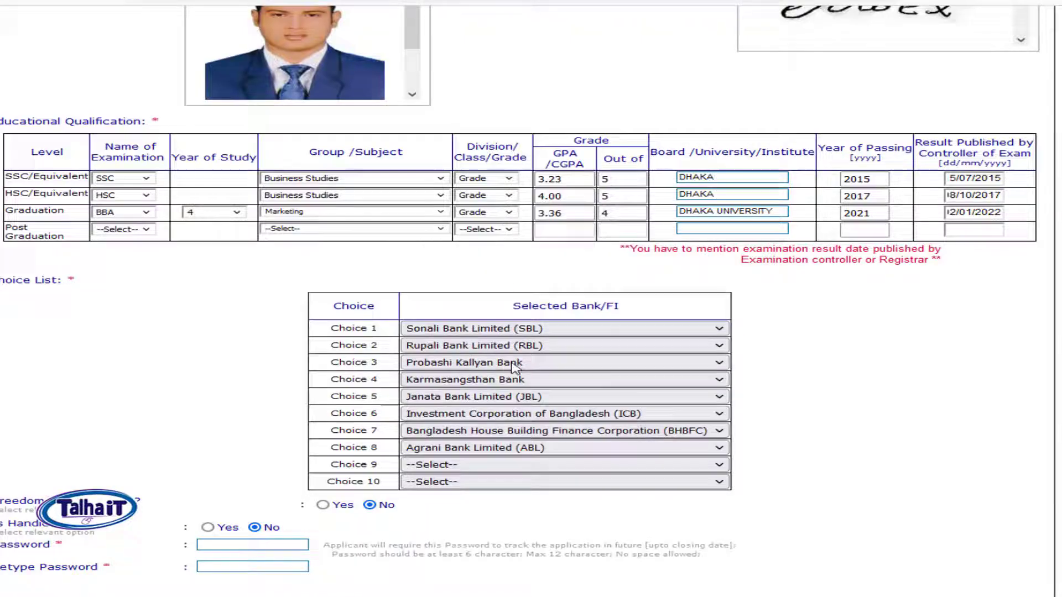
{"action": "left_click", "coordinate": [466, 465]}
{"action": "left_click", "coordinate": [559, 326]}
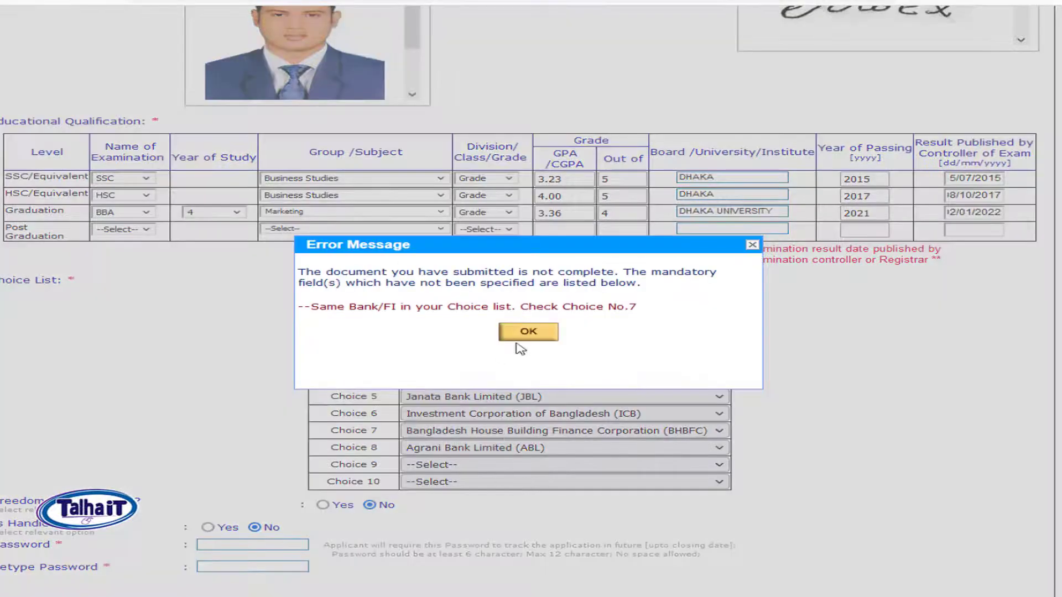
{"action": "left_click", "coordinate": [523, 334]}
{"action": "left_click", "coordinate": [473, 467]}
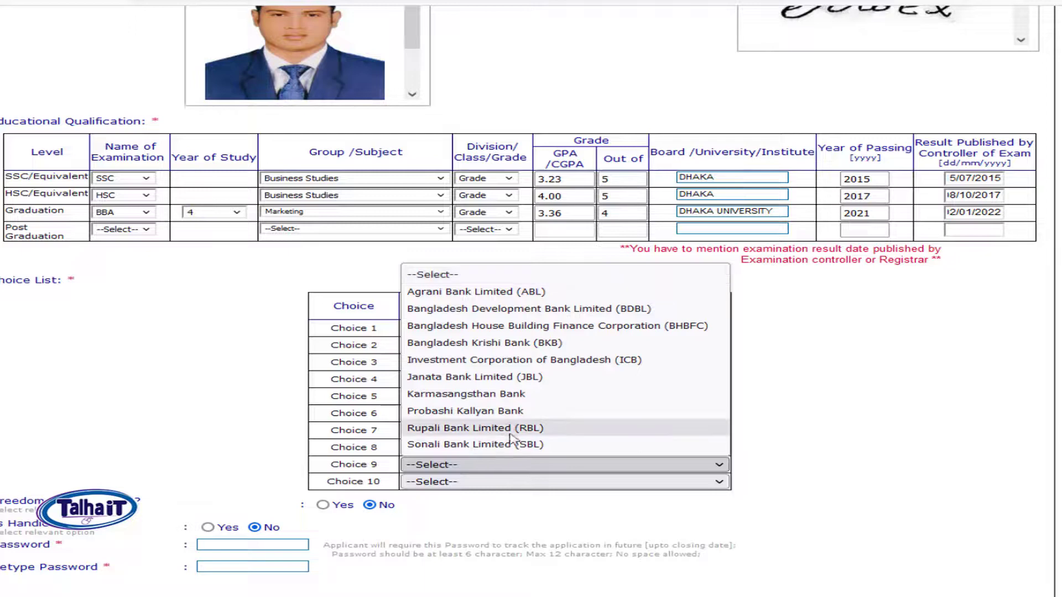
{"action": "left_click", "coordinate": [522, 343]}
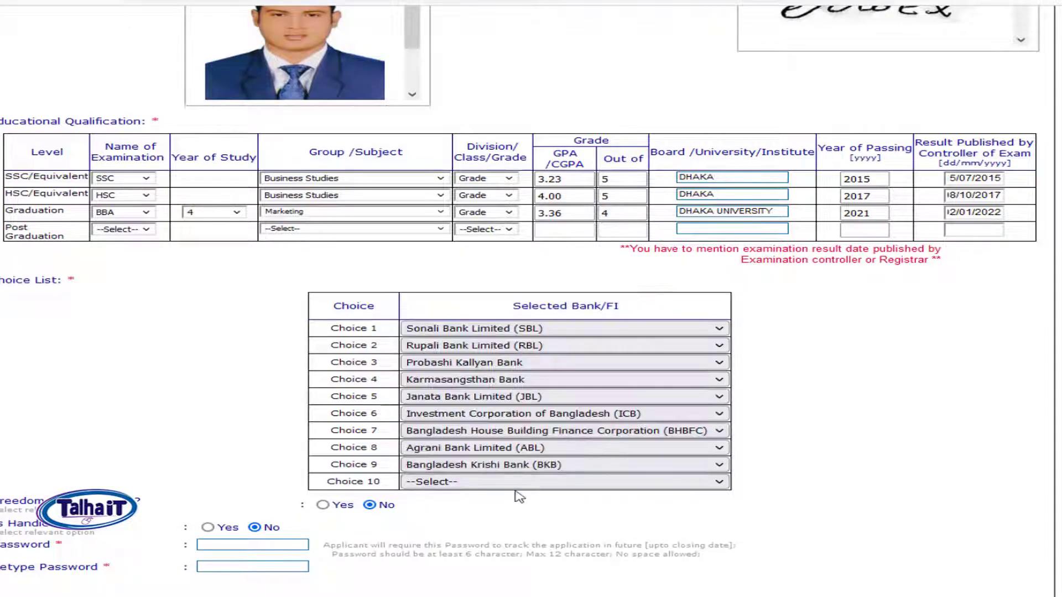
{"action": "left_click", "coordinate": [506, 484]}
{"action": "left_click", "coordinate": [541, 328]}
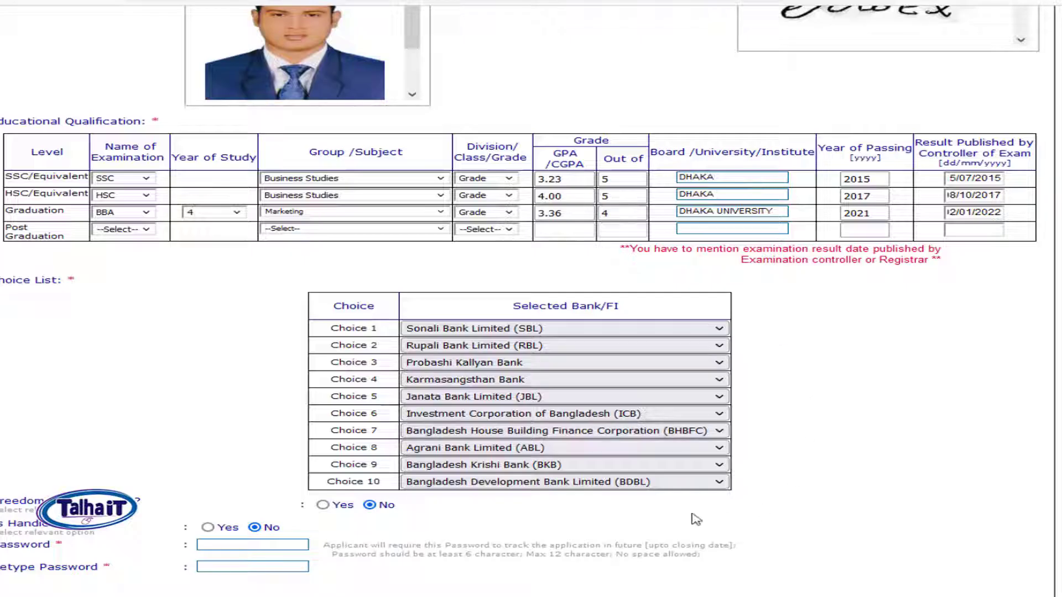
{"action": "scroll", "coordinate": [744, 402], "scroll_direction": "up", "scroll_amount": 1}
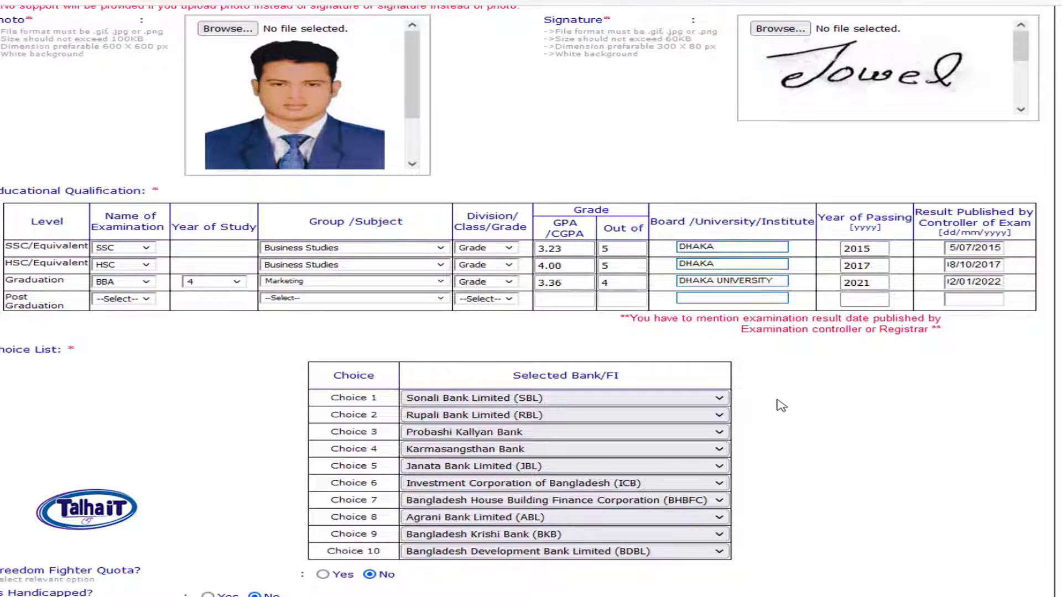
{"action": "scroll", "coordinate": [871, 361], "scroll_direction": "down", "scroll_amount": 1}
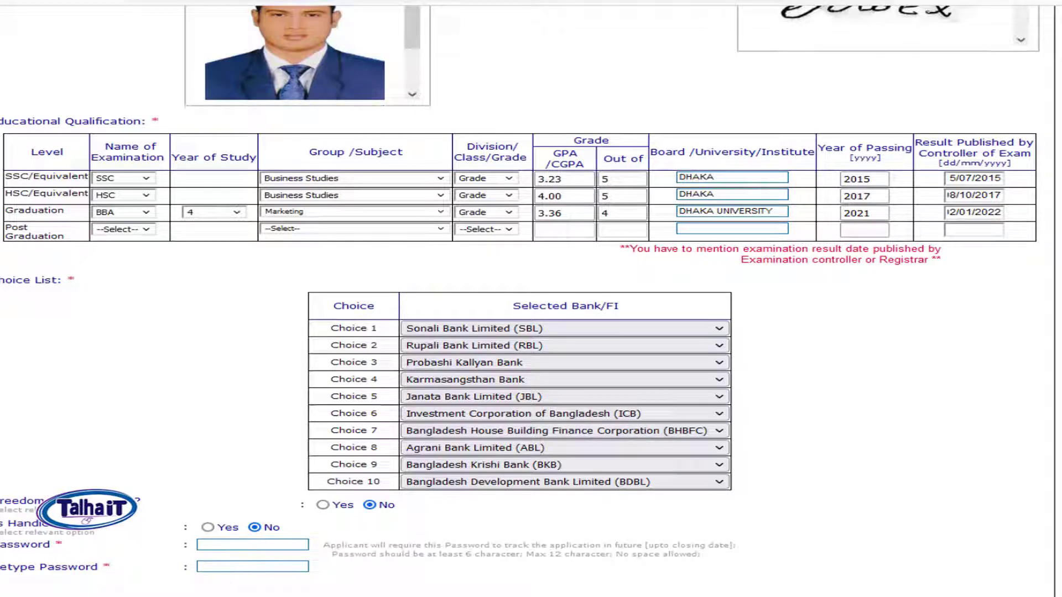
{"action": "left_click_drag", "start_coordinate": [1, 545], "coordinate": [204, 551]}
{"action": "left_click", "coordinate": [272, 548]}
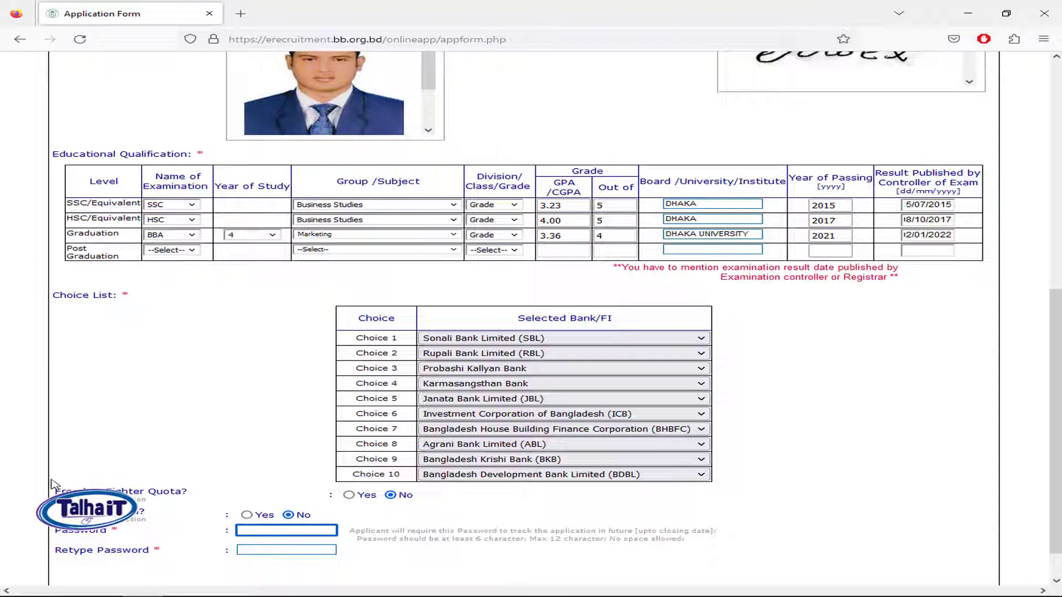
{"action": "left_click_drag", "start_coordinate": [58, 490], "coordinate": [189, 494]}
{"action": "left_click", "coordinate": [248, 492]}
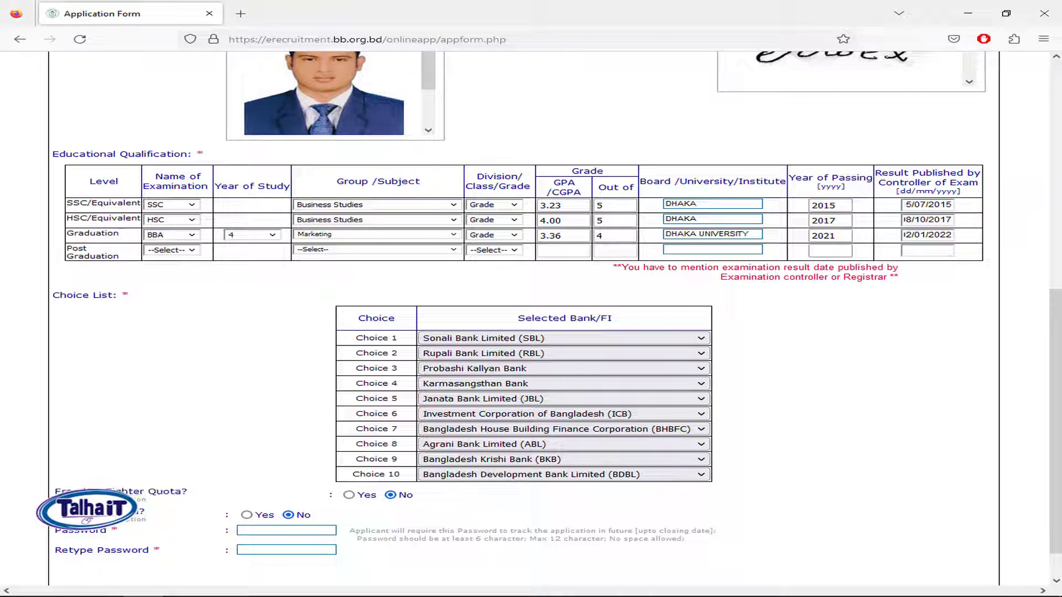
Step: Answer Yes to Freedom Fighter Quota with relation Grandson/Granddaughter
{"action": "left_click_drag", "start_coordinate": [159, 490], "coordinate": [373, 500]}
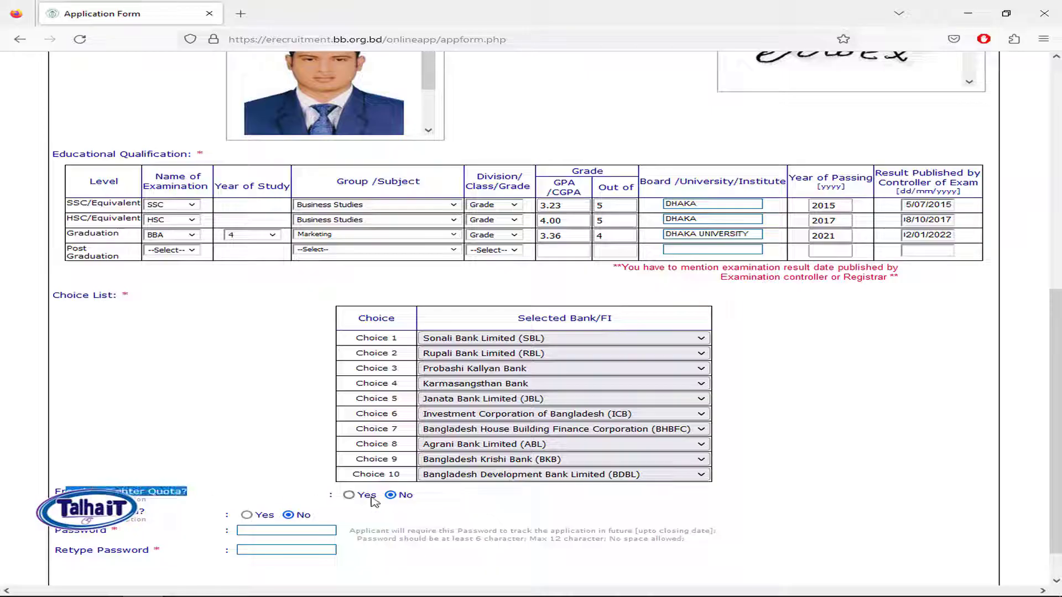
{"action": "left_click", "coordinate": [350, 495]}
{"action": "scroll", "coordinate": [670, 475], "scroll_direction": "down", "scroll_amount": 3}
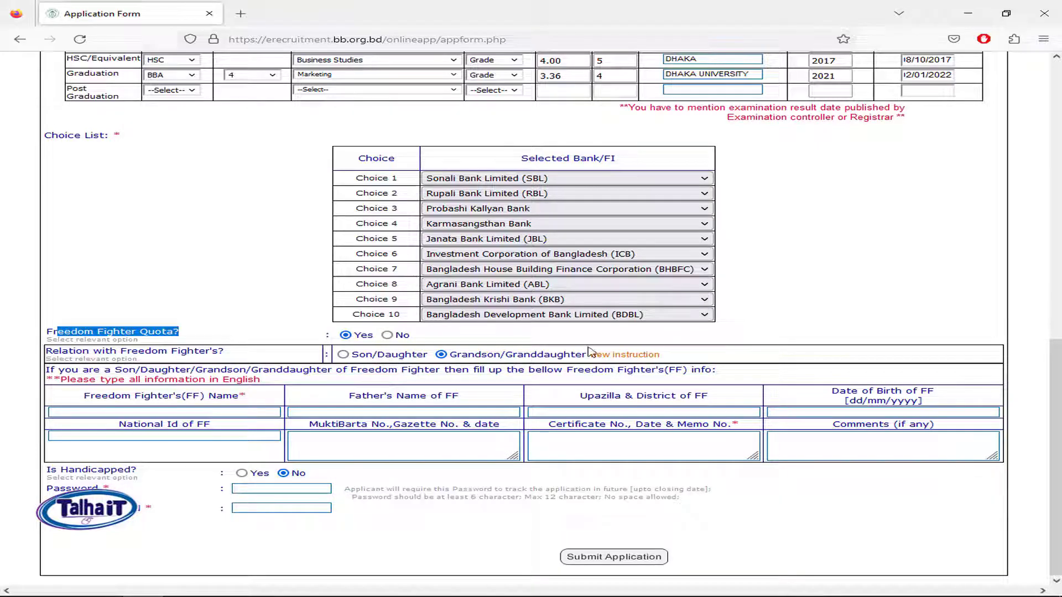
{"action": "left_click", "coordinate": [389, 357]}
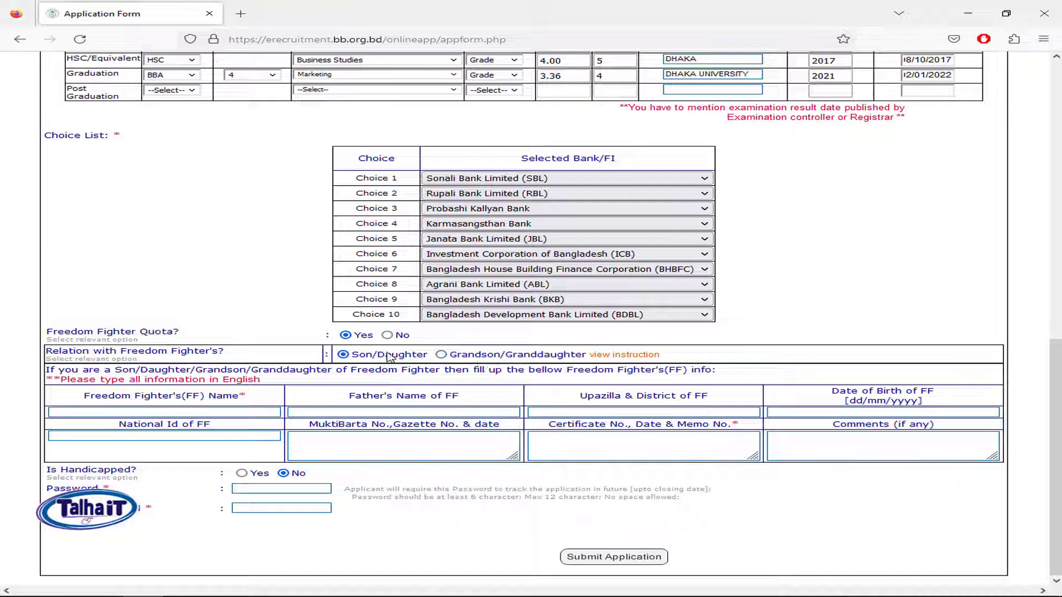
{"action": "left_click", "coordinate": [456, 355]}
Step: Review the revealed freedom fighter detail fields and headings, leaving them empty
{"action": "left_click", "coordinate": [192, 436]}
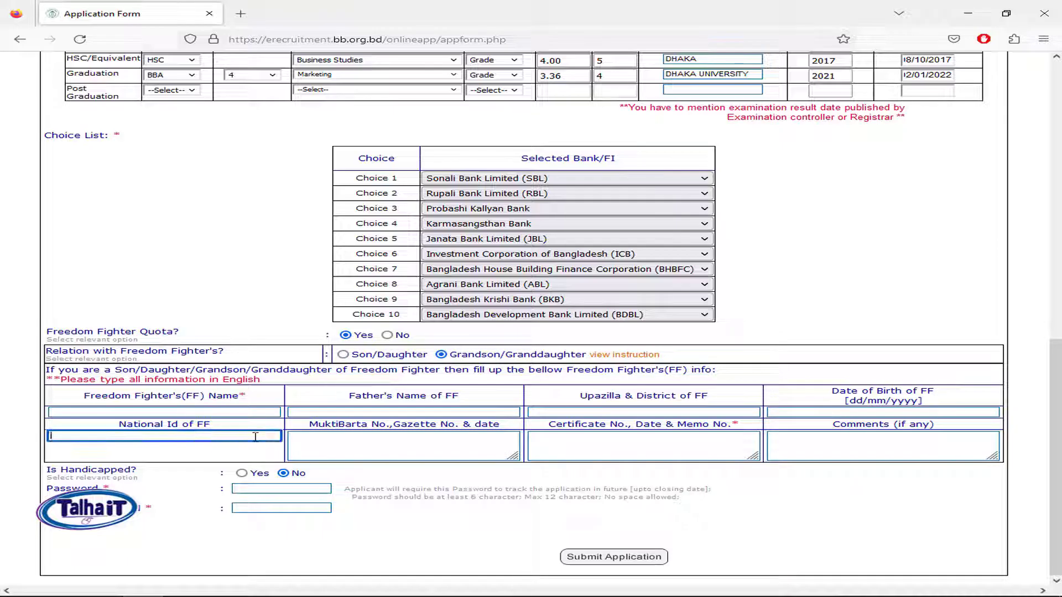
{"action": "left_click", "coordinate": [421, 450]}
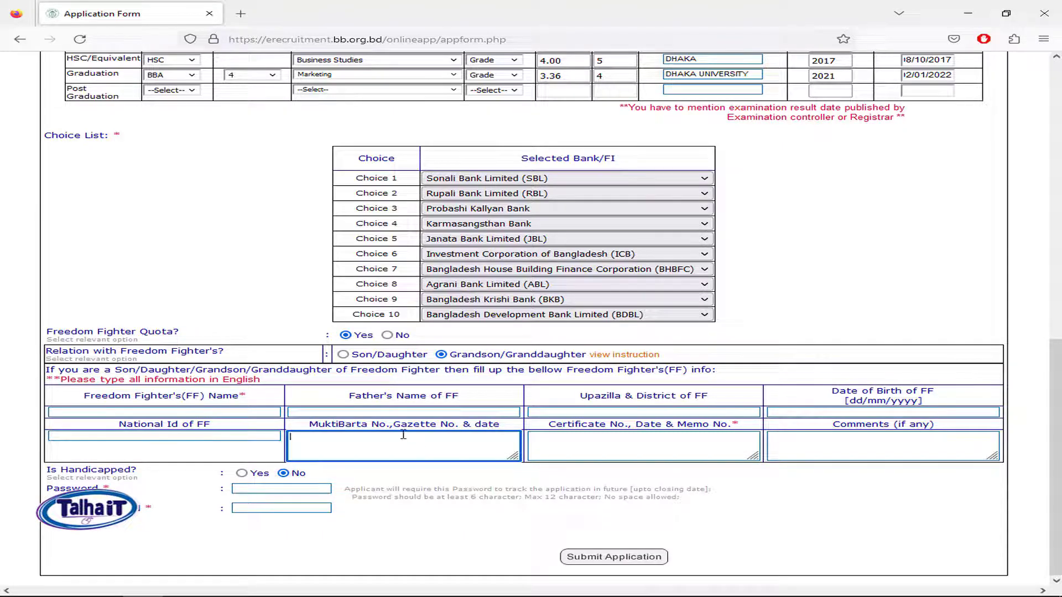
{"action": "left_click", "coordinate": [640, 438]}
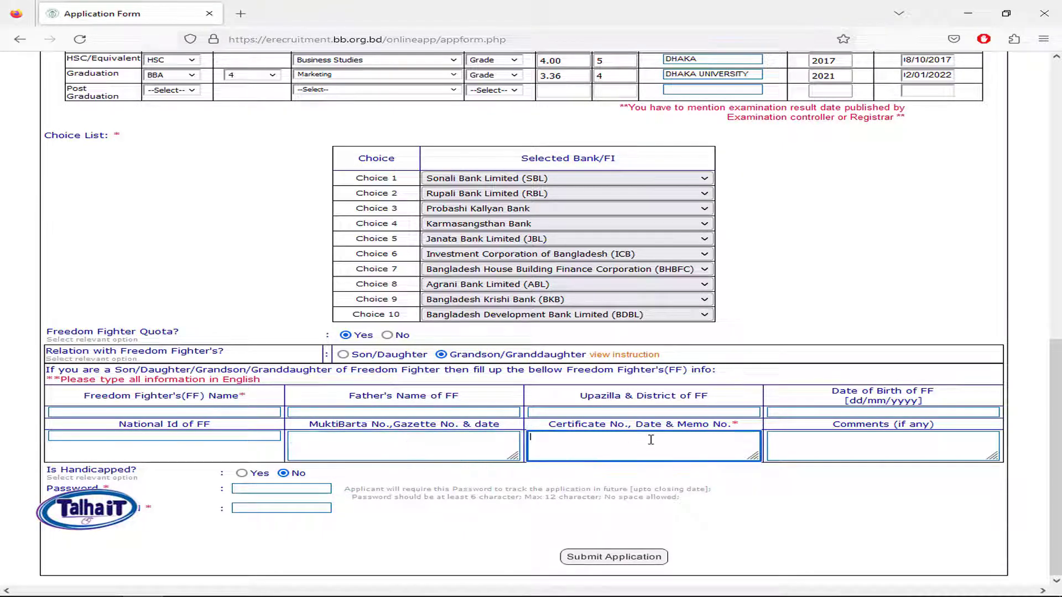
{"action": "left_click", "coordinate": [889, 441]}
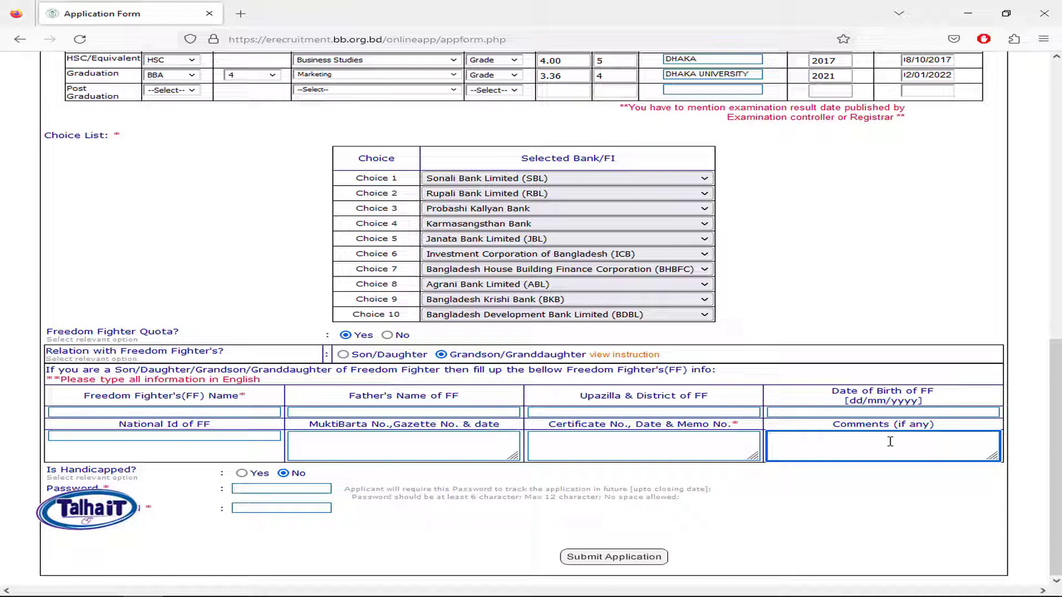
{"action": "left_click", "coordinate": [216, 412]}
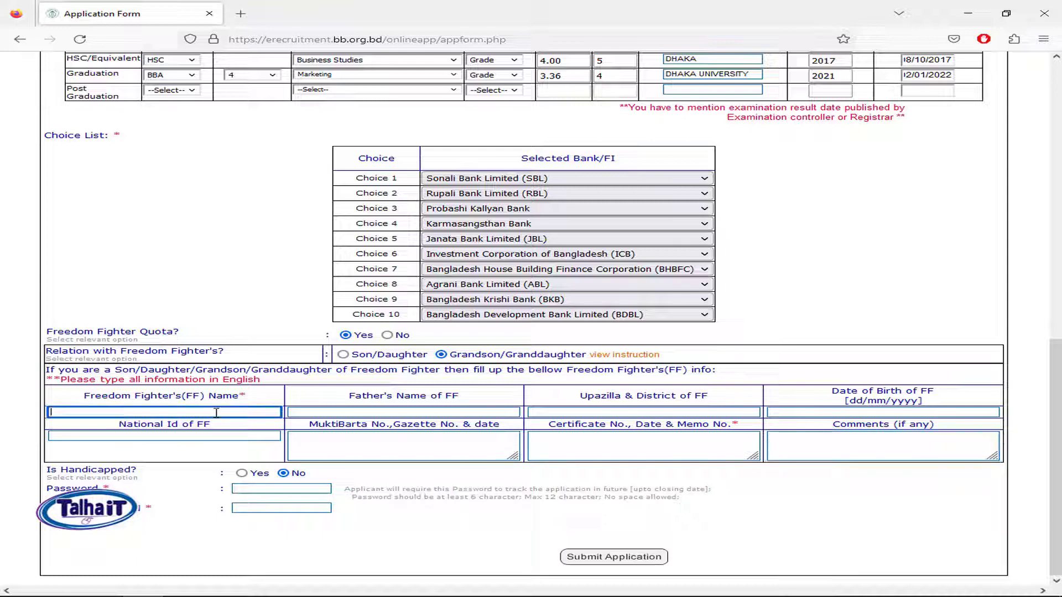
{"action": "left_click_drag", "start_coordinate": [247, 400], "coordinate": [109, 394]}
{"action": "left_click", "coordinate": [454, 394]}
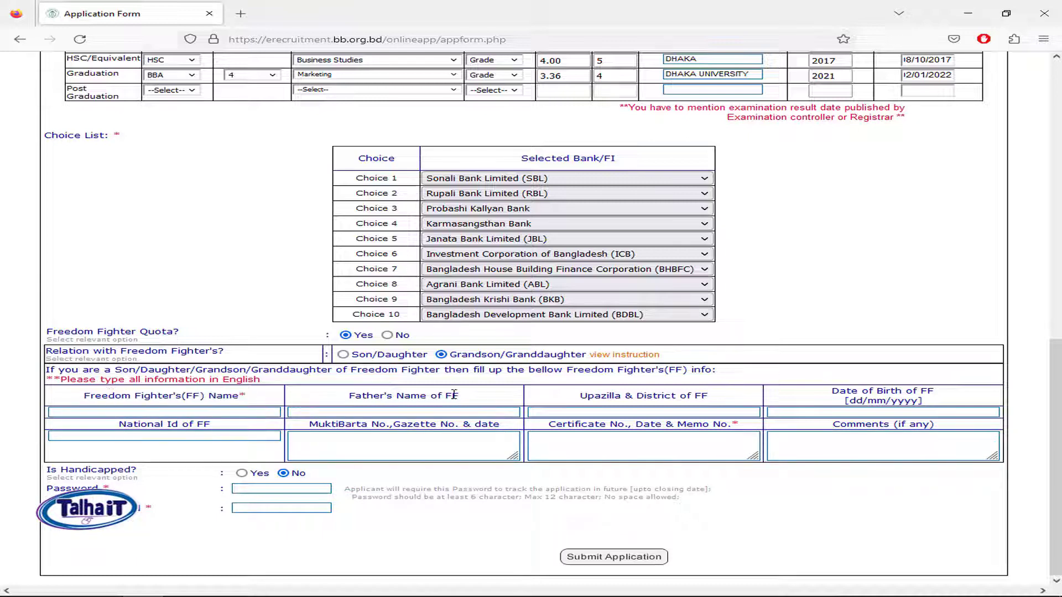
{"action": "left_click_drag", "start_coordinate": [479, 400], "coordinate": [353, 393]}
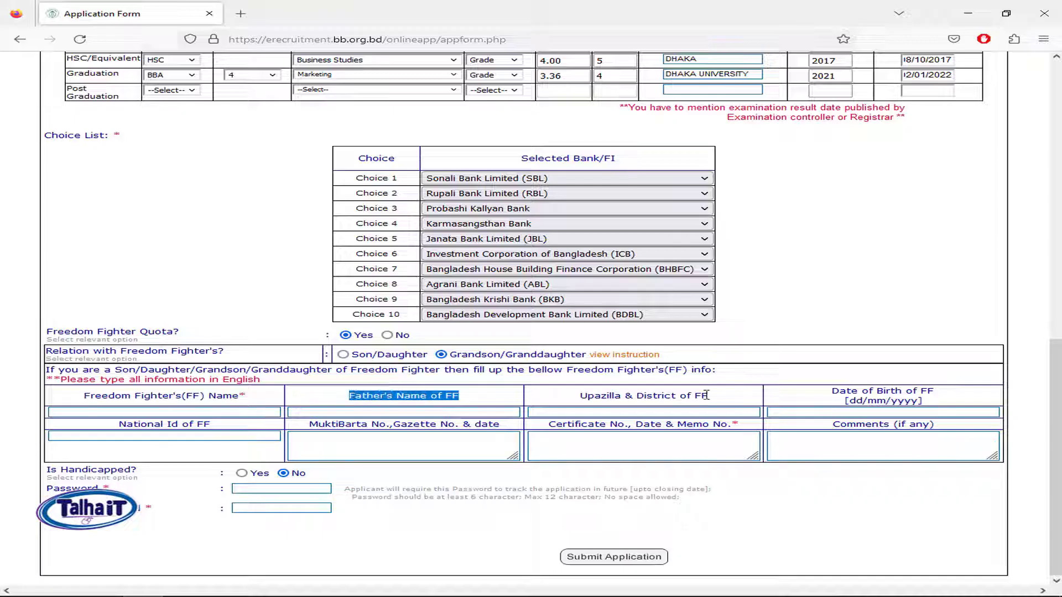
{"action": "left_click_drag", "start_coordinate": [719, 403], "coordinate": [625, 396]}
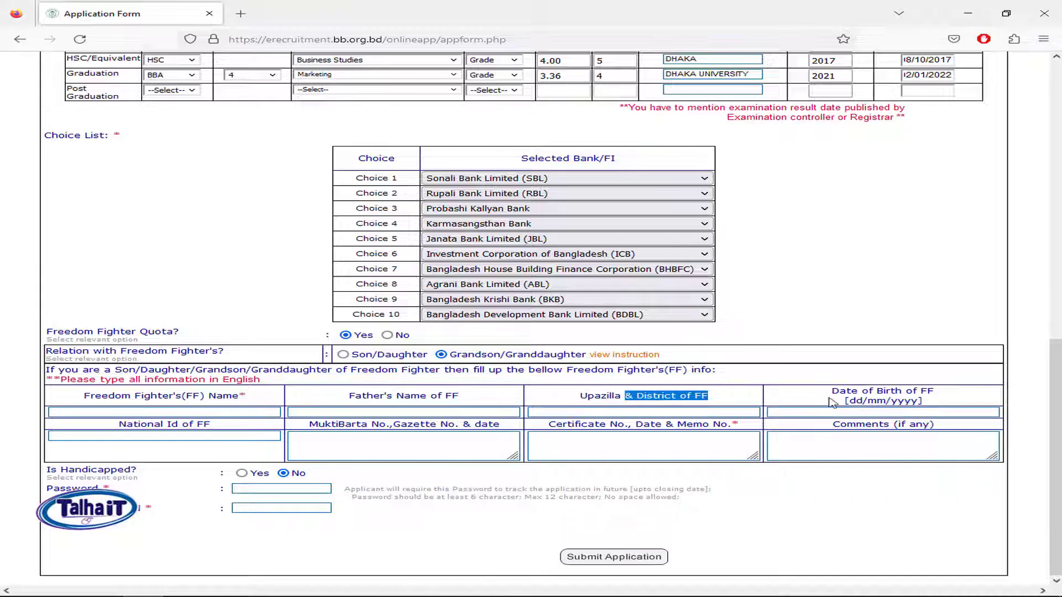
{"action": "left_click_drag", "start_coordinate": [948, 397], "coordinate": [834, 394]}
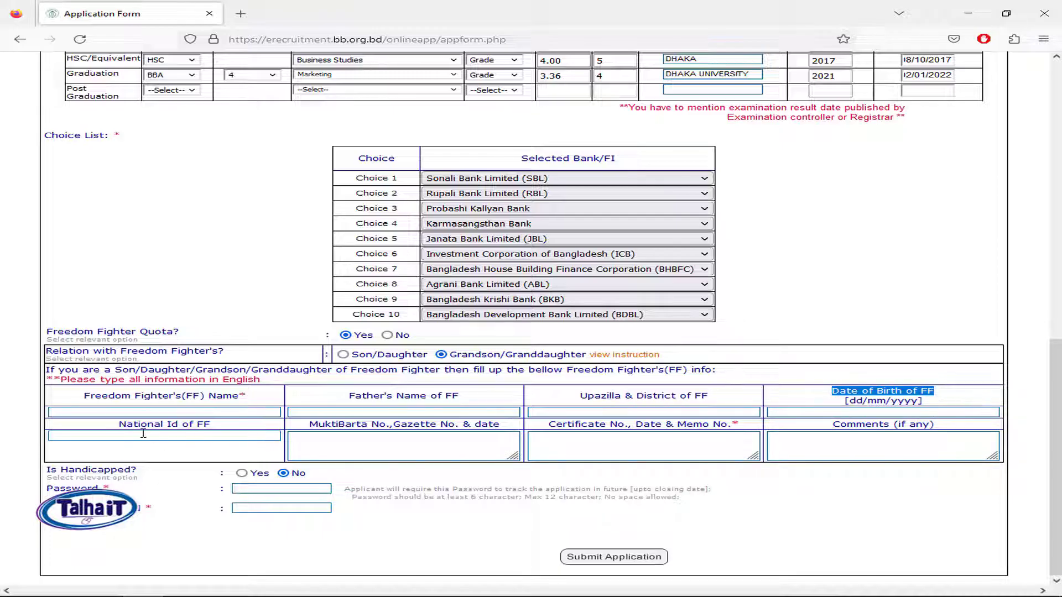
{"action": "left_click_drag", "start_coordinate": [132, 429], "coordinate": [251, 431]}
{"action": "left_click_drag", "start_coordinate": [379, 425], "coordinate": [440, 424]}
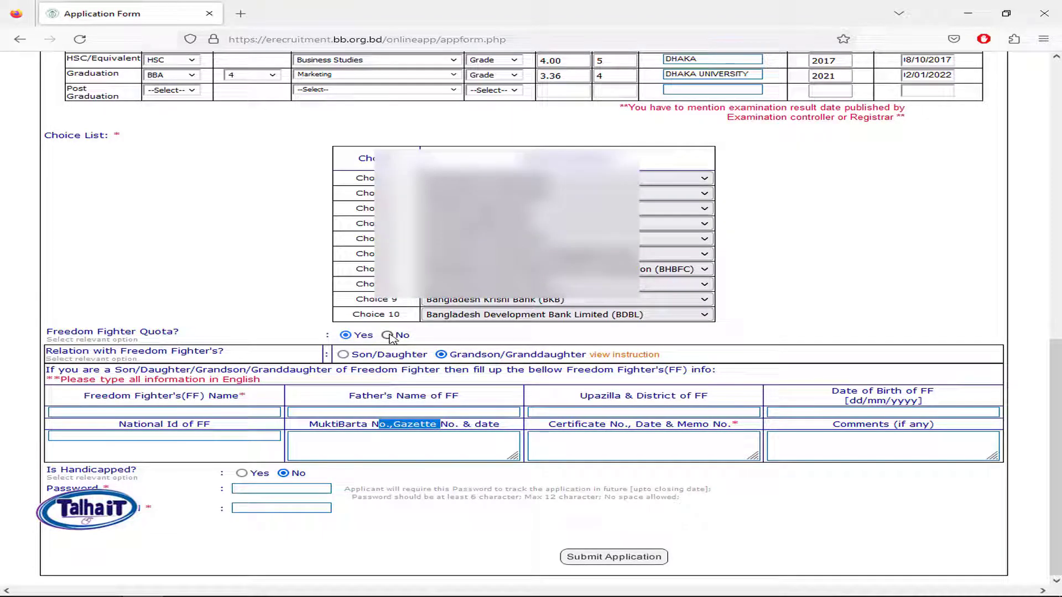
Step: Set Freedom Fighter Quota to No and leave Is Handicapped as No
{"action": "left_click", "coordinate": [387, 336]}
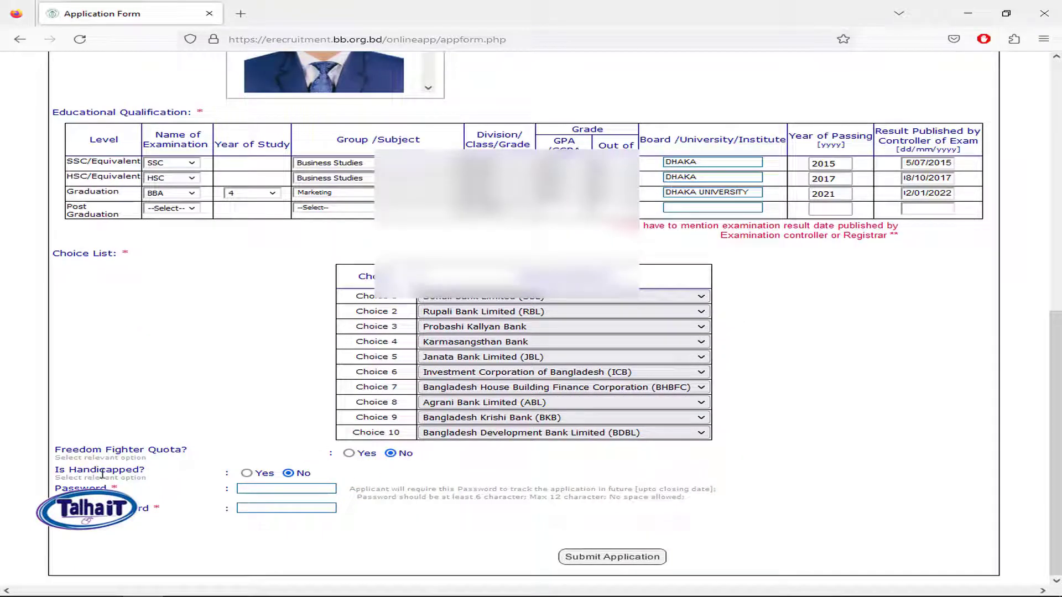
{"action": "left_click_drag", "start_coordinate": [56, 472], "coordinate": [169, 472]}
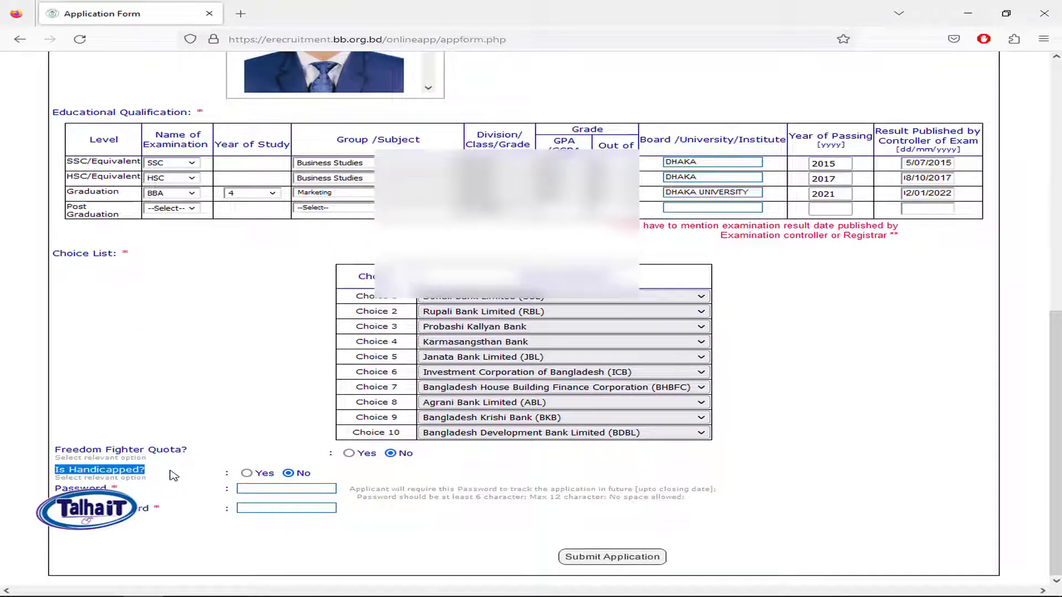
{"action": "left_click", "coordinate": [170, 472]}
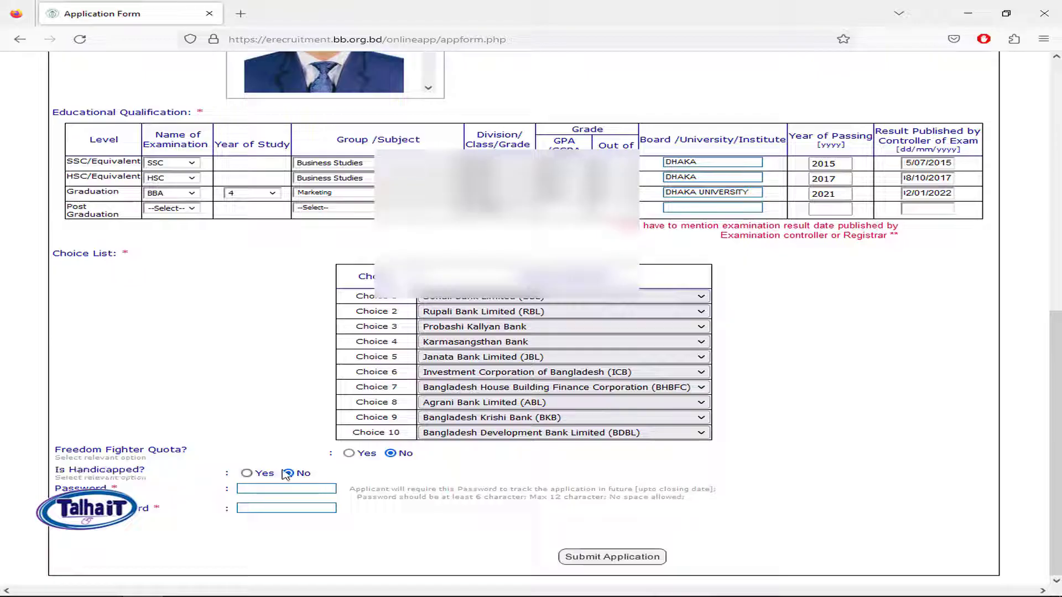
{"action": "left_click", "coordinate": [247, 473]}
{"action": "left_click", "coordinate": [289, 473]}
Step: Paste the account password into Password and Retype Password
{"action": "left_click", "coordinate": [299, 490]}
{"action": "key", "text": "ctrl+v"}
{"action": "left_click", "coordinate": [286, 509]}
{"action": "key", "text": "ctrl+v"}
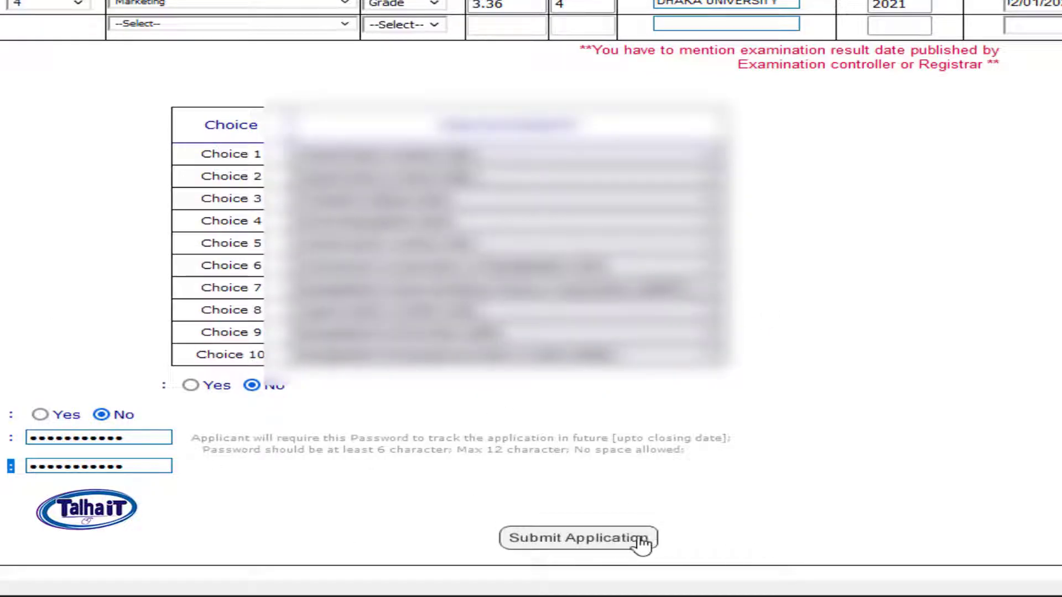
Step: Submit the completed application, decline saving the login, and review the Payment page
{"action": "left_click", "coordinate": [587, 545]}
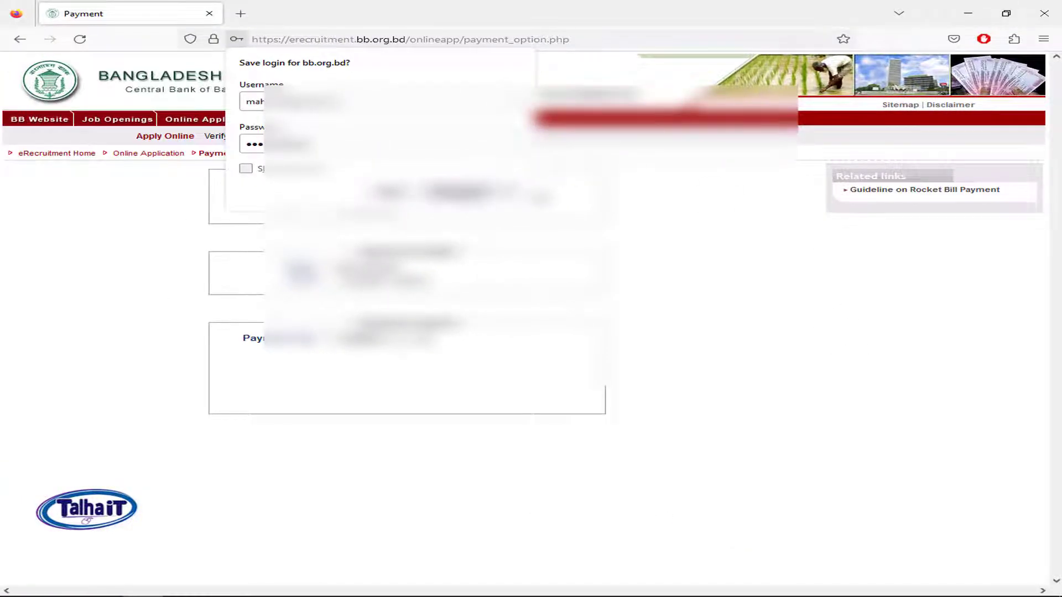
{"action": "left_click", "coordinate": [488, 195]}
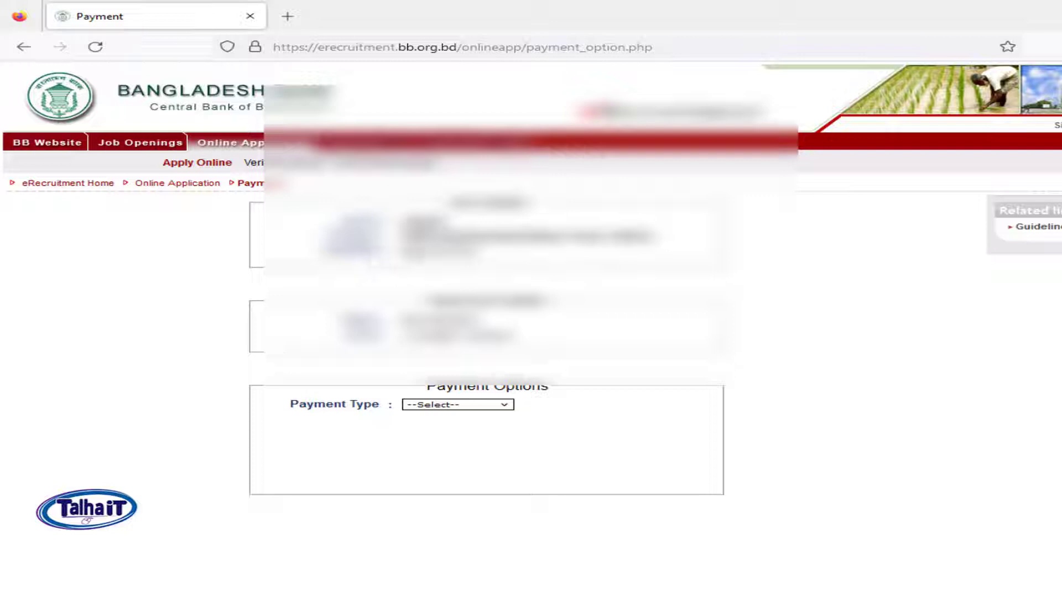
{"action": "left_click_drag", "start_coordinate": [487, 320], "coordinate": [511, 324]}
{"action": "left_click_drag", "start_coordinate": [556, 390], "coordinate": [420, 388]}
{"action": "left_click", "coordinate": [664, 403]}
{"action": "left_click_drag", "start_coordinate": [335, 339], "coordinate": [522, 341]}
{"action": "left_click", "coordinate": [578, 346]}
{"action": "left_click_drag", "start_coordinate": [424, 394], "coordinate": [393, 407]}
{"action": "left_click", "coordinate": [640, 404]}
Step: Choose Rocket-Prepaid as the payment type, ready for a Transaction Id
{"action": "left_click", "coordinate": [464, 405]}
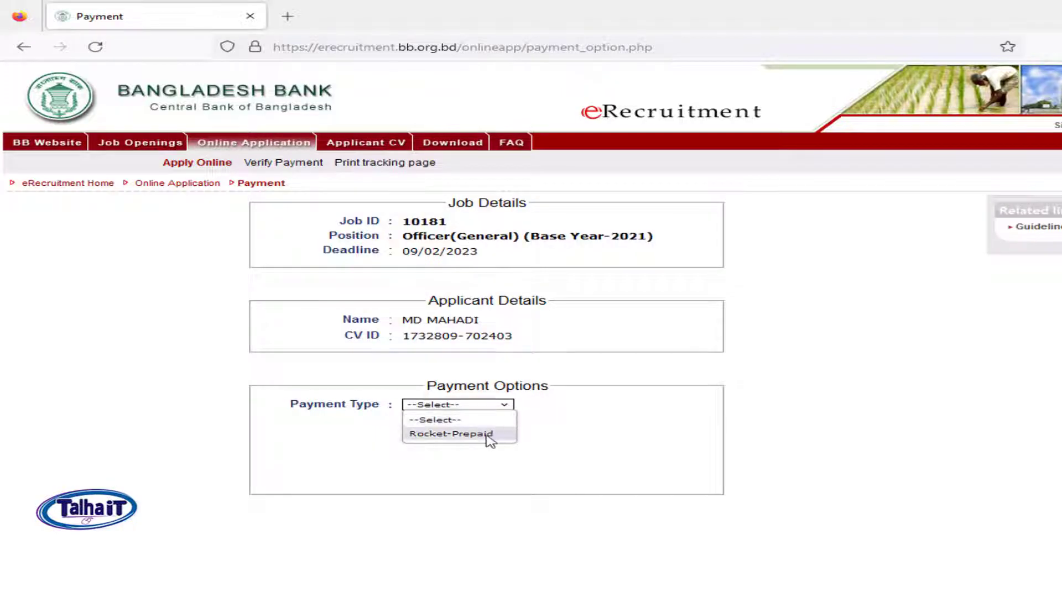
{"action": "left_click", "coordinate": [489, 435]}
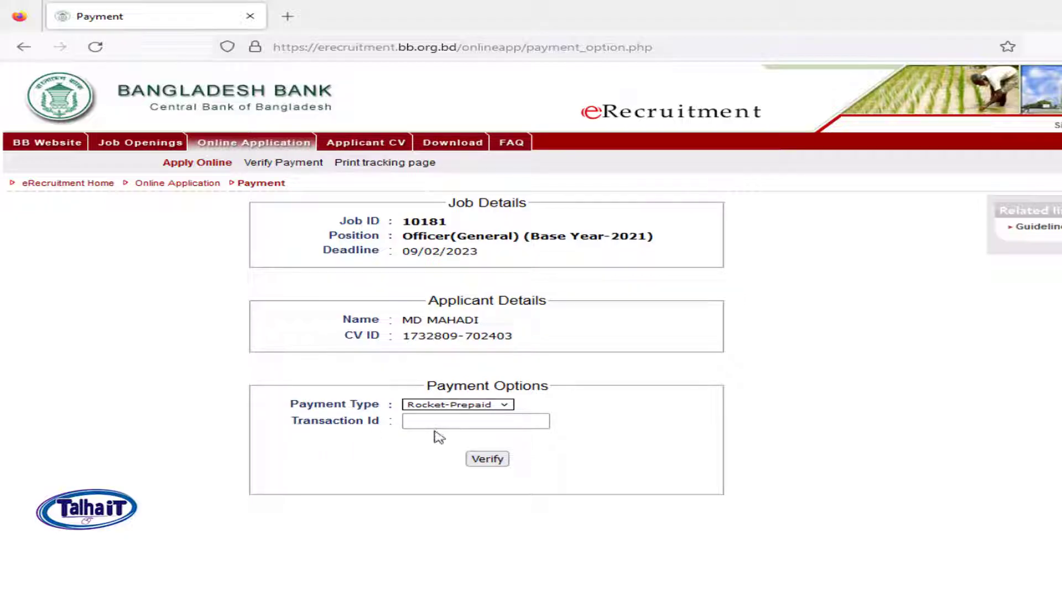
{"action": "left_click", "coordinate": [450, 422]}
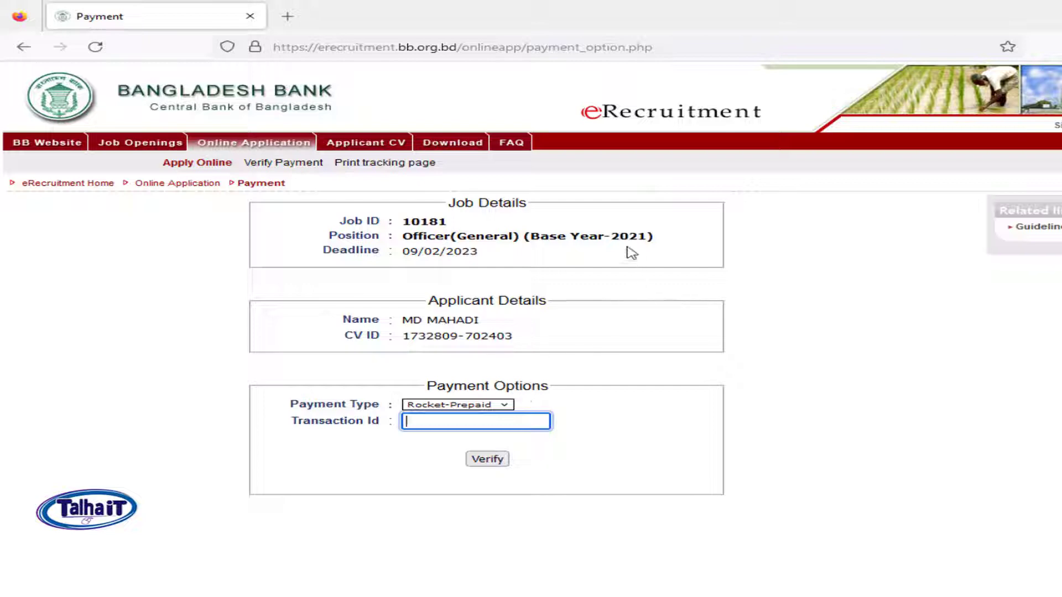
Step: Open the Apply Online job list in a new browser tab
{"action": "mouse_move", "coordinate": [139, 146]}
{"action": "mouse_move", "coordinate": [250, 146]}
{"action": "right_click", "coordinate": [198, 162]}
{"action": "left_click", "coordinate": [279, 176]}
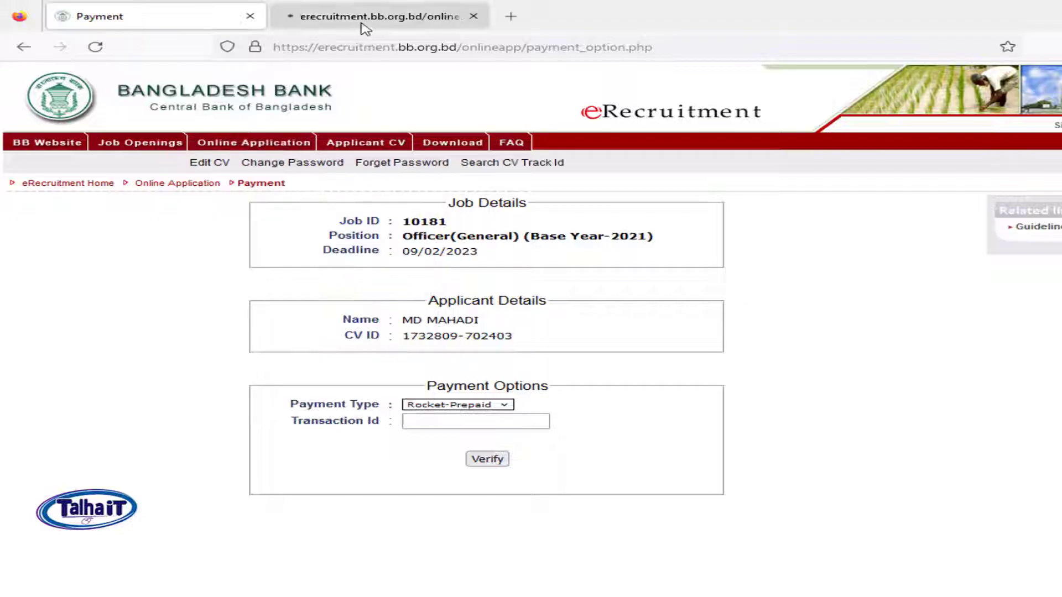
Step: From the Job List tab, open the Rocket Bill Payment Process PDF guide
{"action": "left_click", "coordinate": [373, 14]}
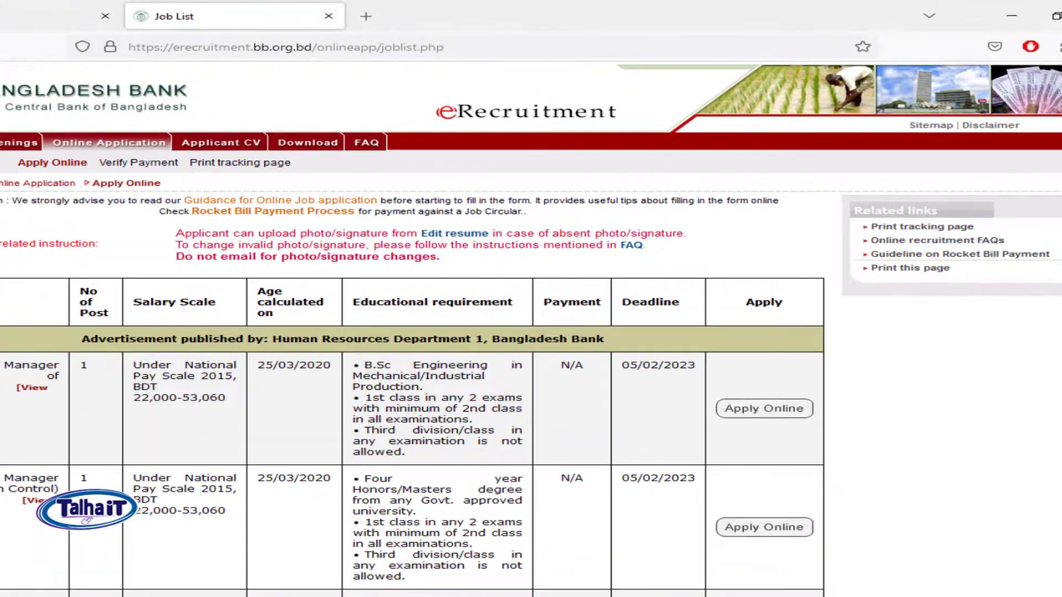
{"action": "left_click_drag", "start_coordinate": [1, 201], "coordinate": [755, 230]}
{"action": "left_click", "coordinate": [606, 222]}
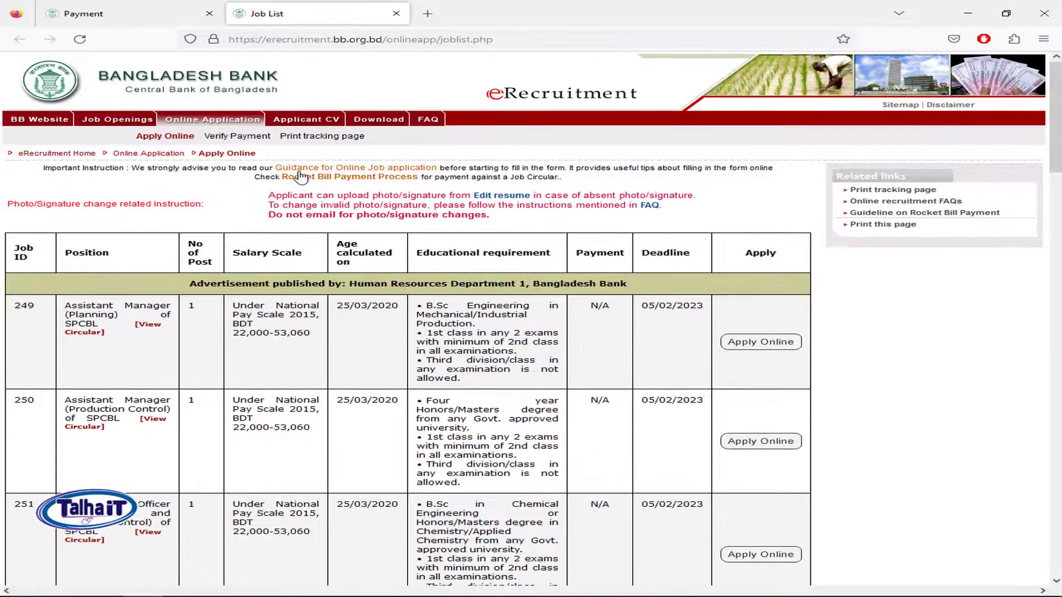
{"action": "left_click", "coordinate": [384, 178]}
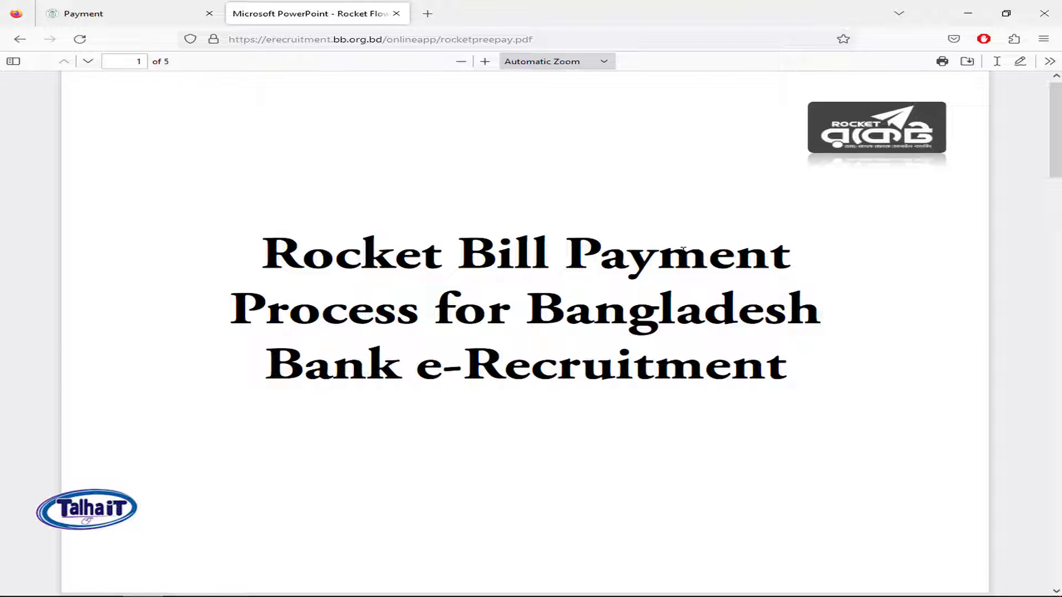
Step: Scroll to page 2 and review the first Rocket bill-pay steps, including Biller ID 499
{"action": "scroll", "coordinate": [684, 250], "scroll_direction": "down", "scroll_amount": 8}
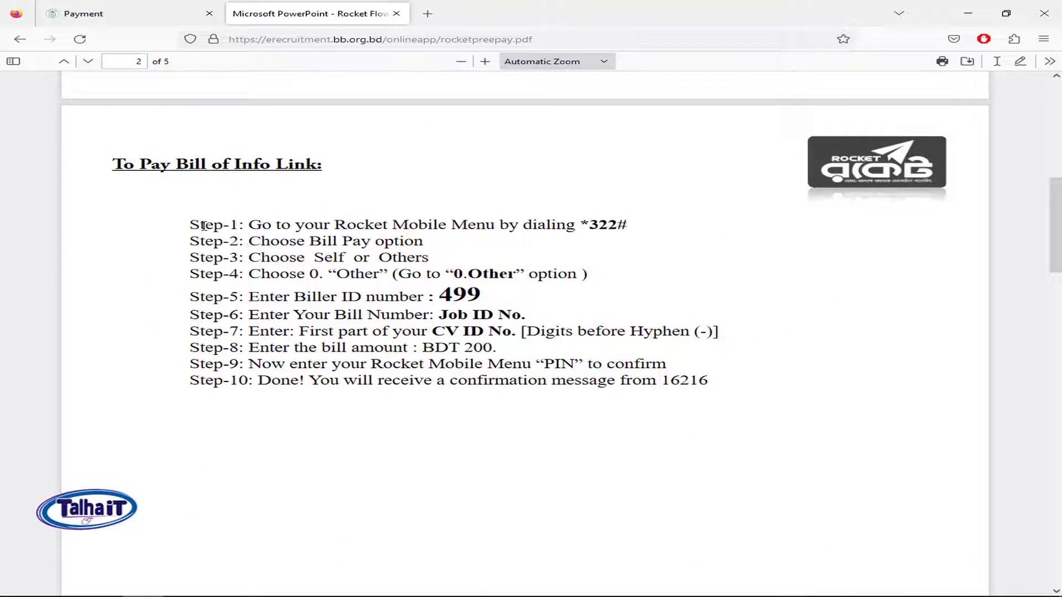
{"action": "left_click_drag", "start_coordinate": [191, 224], "coordinate": [724, 384]}
{"action": "left_click", "coordinate": [608, 393]}
{"action": "left_click_drag", "start_coordinate": [276, 224], "coordinate": [671, 228]}
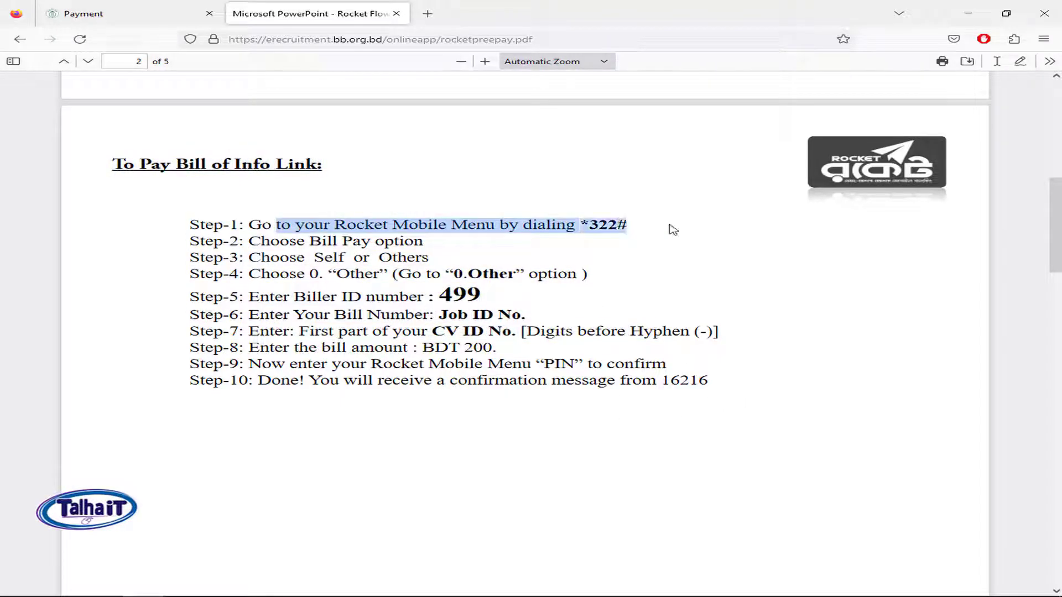
{"action": "left_click_drag", "start_coordinate": [493, 246], "coordinate": [356, 241]}
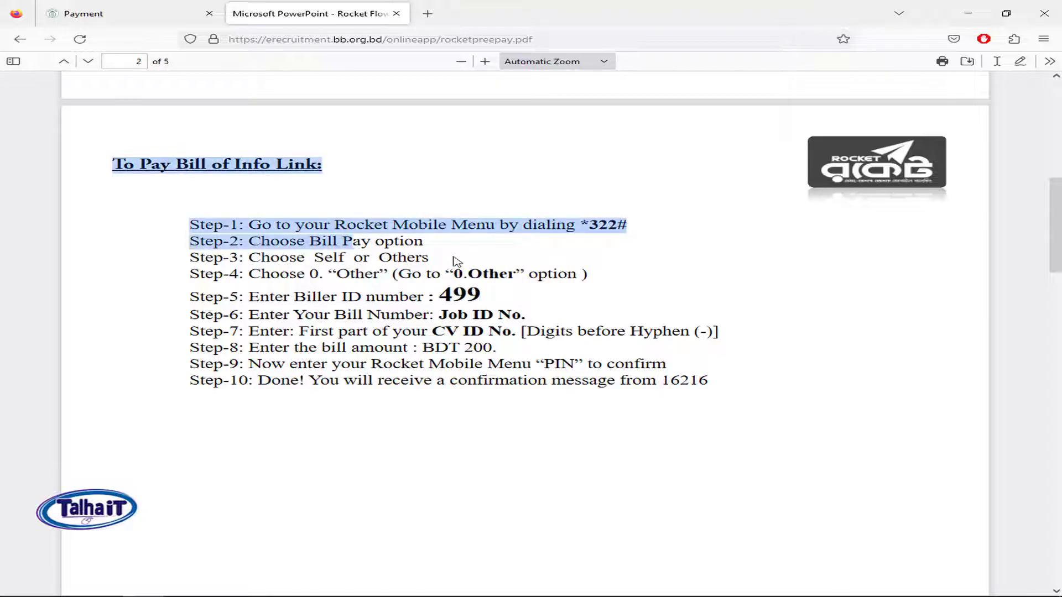
{"action": "left_click_drag", "start_coordinate": [456, 261], "coordinate": [402, 258]}
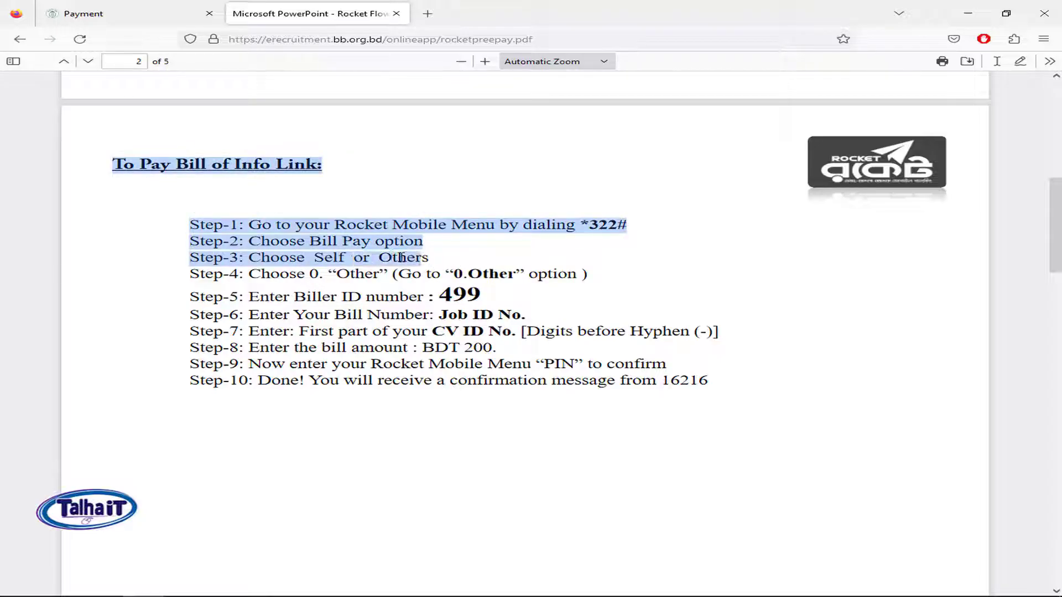
{"action": "left_click", "coordinate": [403, 257]}
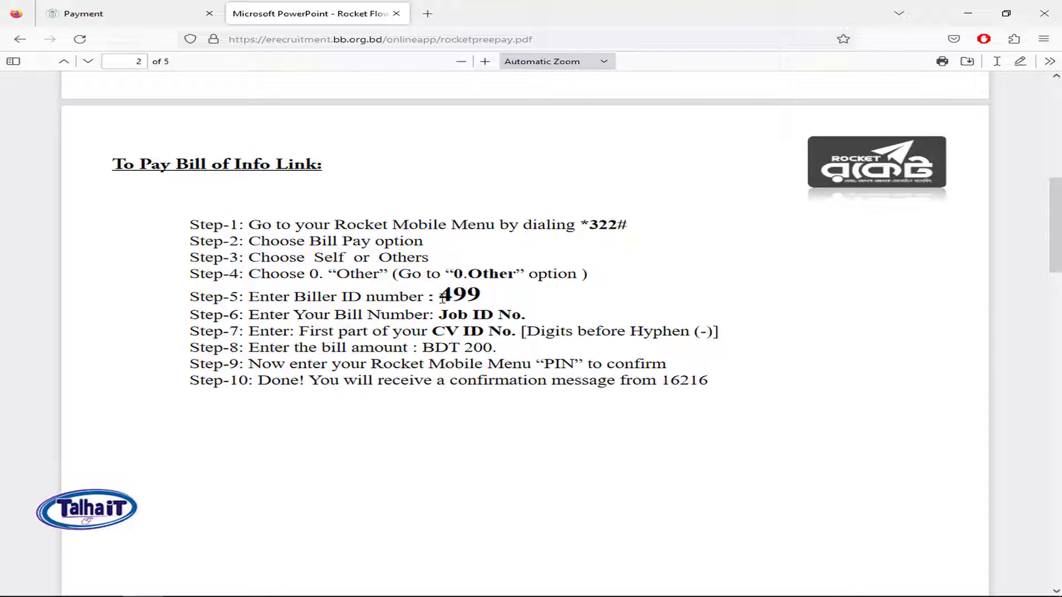
{"action": "left_click_drag", "start_coordinate": [443, 299], "coordinate": [487, 302]}
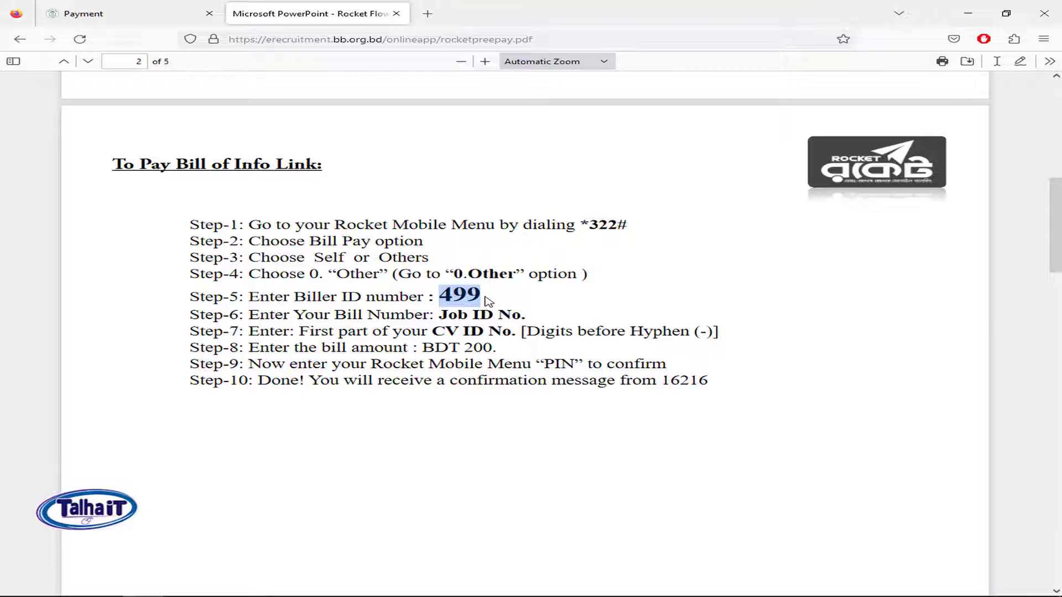
{"action": "left_click", "coordinate": [321, 319]}
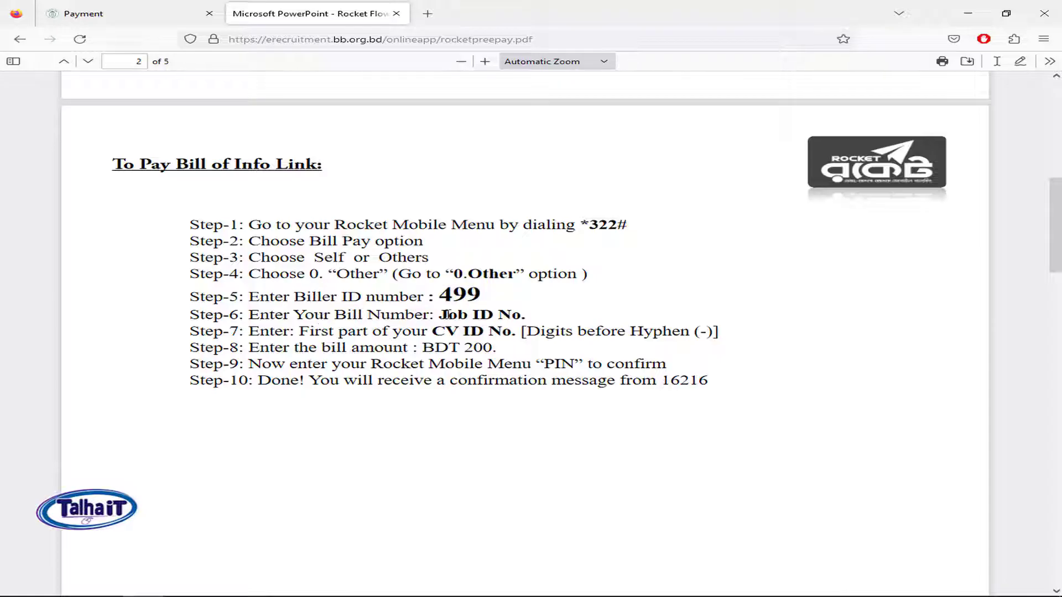
Step: Cross-check the guide's Job ID and CV ID steps against the values on the Payment page
{"action": "left_click_drag", "start_coordinate": [446, 314], "coordinate": [521, 315]}
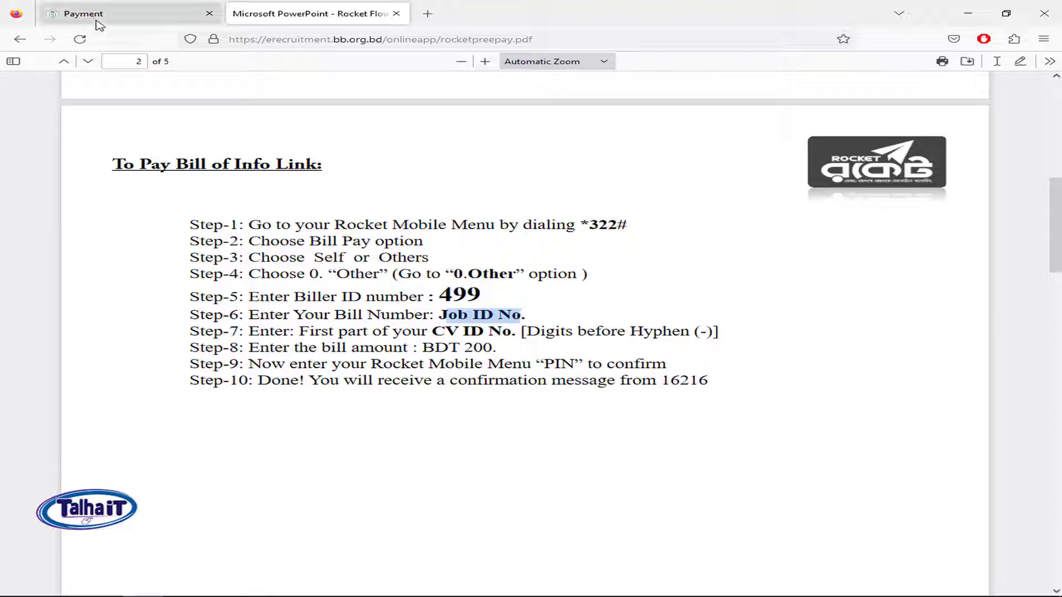
{"action": "left_click", "coordinate": [99, 24]}
{"action": "left_click_drag", "start_coordinate": [380, 187], "coordinate": [335, 188]}
{"action": "left_click", "coordinate": [328, 10]}
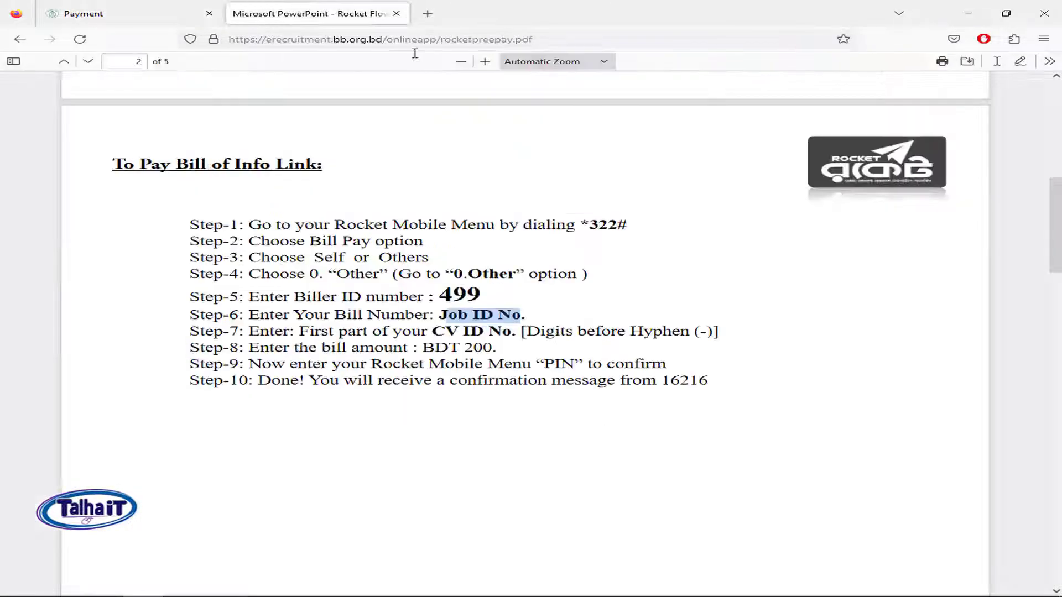
{"action": "left_click_drag", "start_coordinate": [472, 333], "coordinate": [497, 333]}
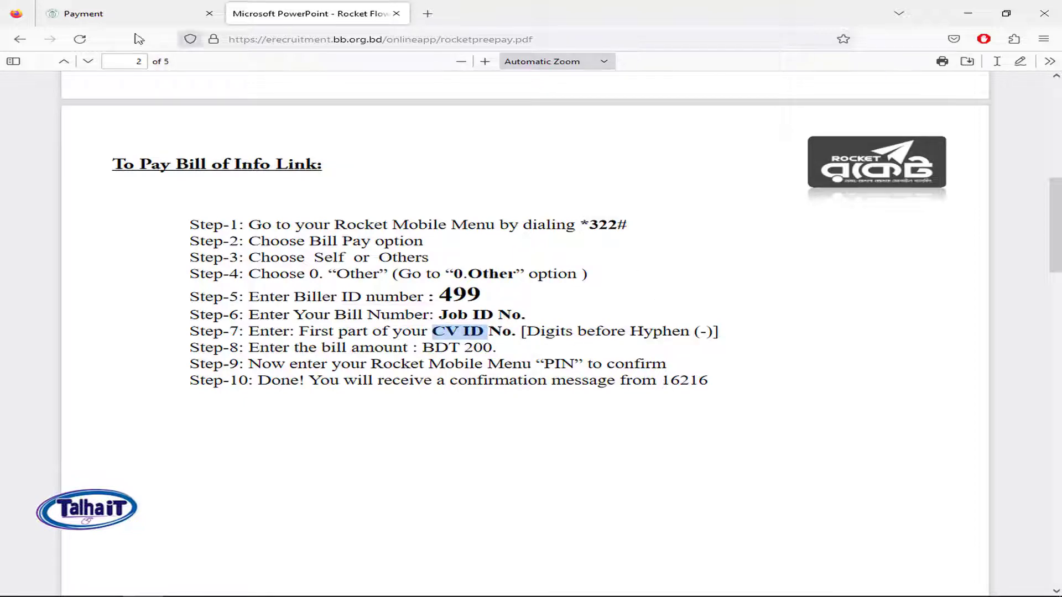
{"action": "left_click", "coordinate": [117, 9]}
{"action": "left_click_drag", "start_coordinate": [341, 282], "coordinate": [383, 282]}
{"action": "left_click", "coordinate": [292, 8]}
Step: Check the BDT 200 bill amount and Step-10 confirmation, glancing at the Transaction Id field
{"action": "left_click_drag", "start_coordinate": [432, 349], "coordinate": [675, 366]}
{"action": "left_click", "coordinate": [635, 407]}
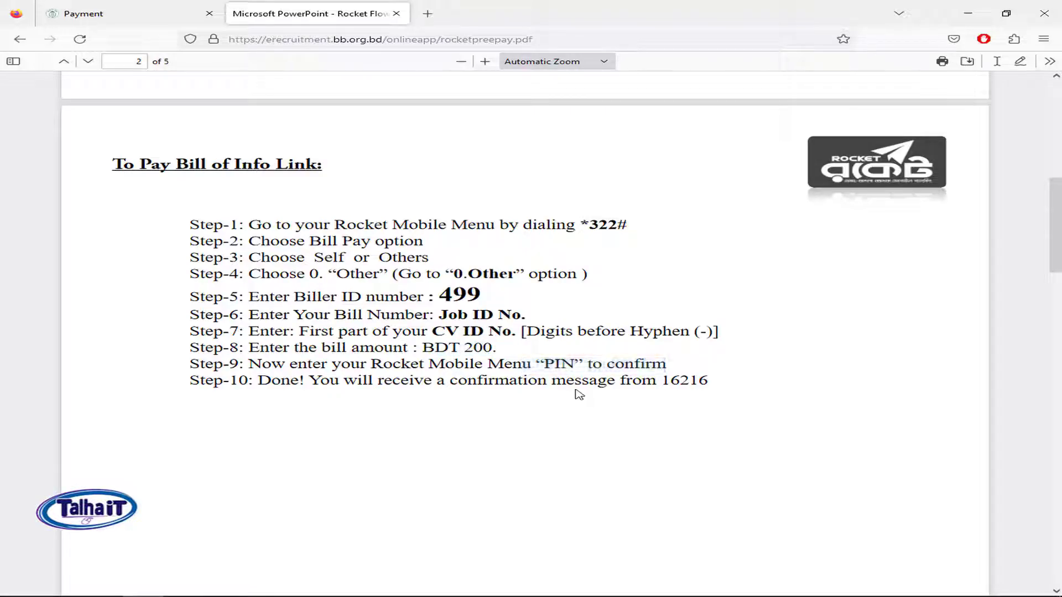
{"action": "left_click_drag", "start_coordinate": [258, 382], "coordinate": [661, 383]}
{"action": "left_click", "coordinate": [104, 17]}
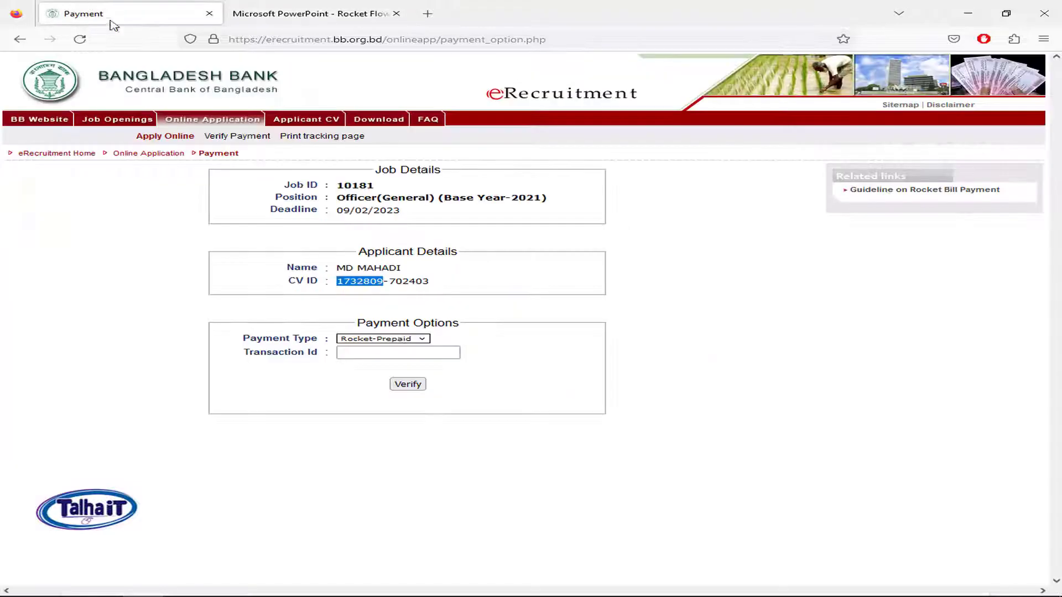
{"action": "left_click", "coordinate": [375, 354]}
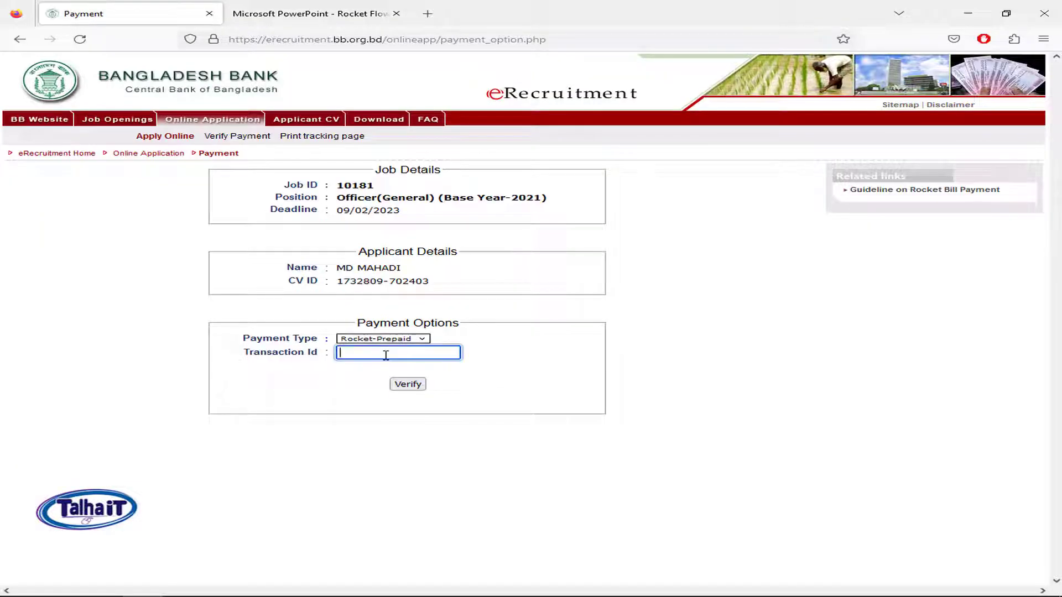
{"action": "left_click", "coordinate": [308, 6]}
Step: Review the USSD menu screens on page 3, noting Biller ID 499 in Screen 5
{"action": "scroll", "coordinate": [569, 309], "scroll_direction": "down", "scroll_amount": 6}
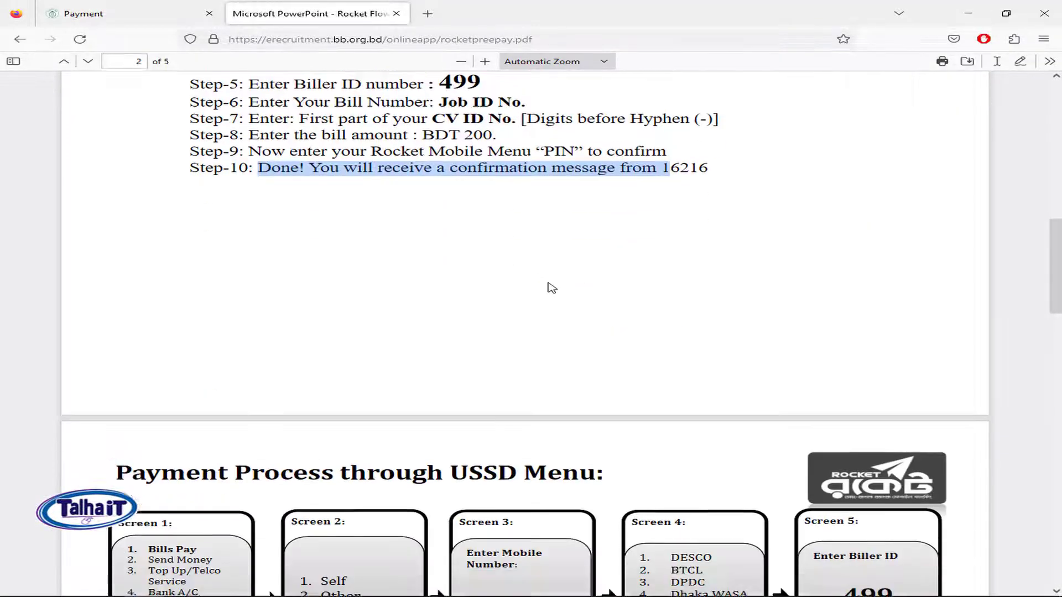
{"action": "scroll", "coordinate": [557, 306], "scroll_direction": "down", "scroll_amount": 3}
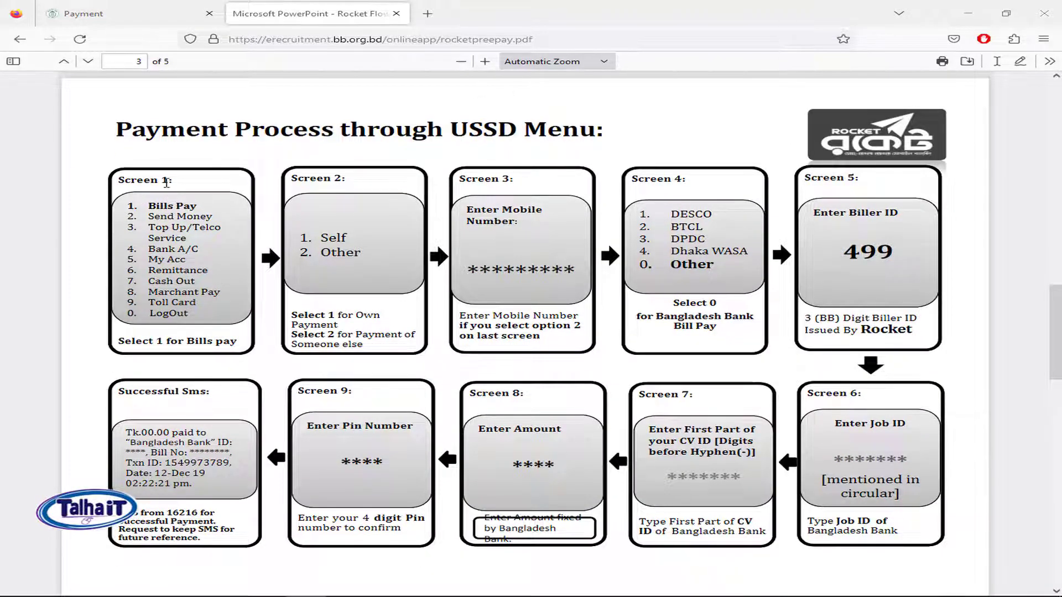
{"action": "left_click_drag", "start_coordinate": [142, 178], "coordinate": [208, 183]}
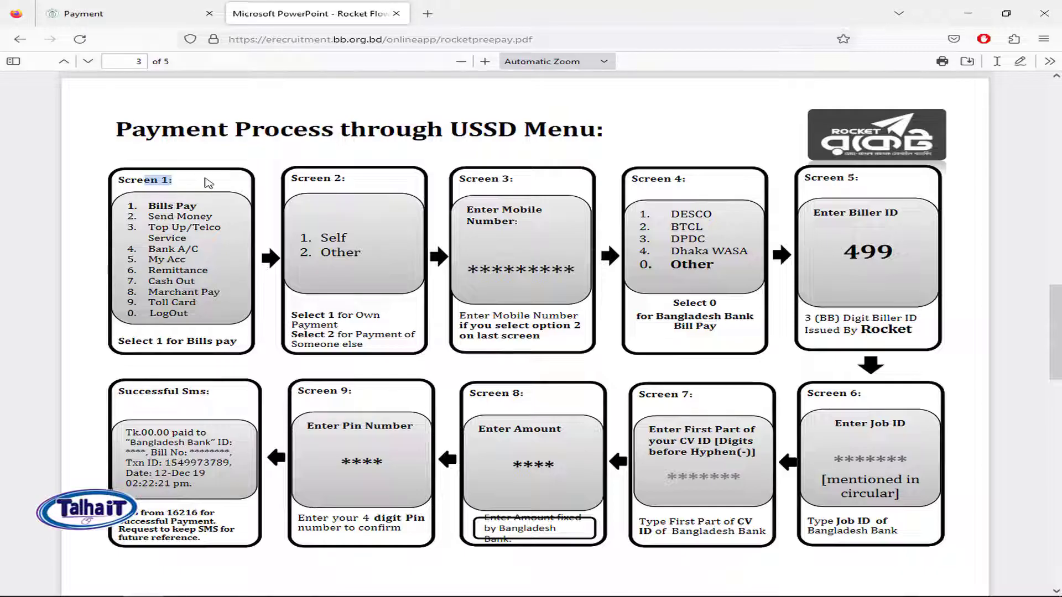
{"action": "left_click", "coordinate": [166, 177]}
{"action": "double_click", "coordinate": [846, 253]}
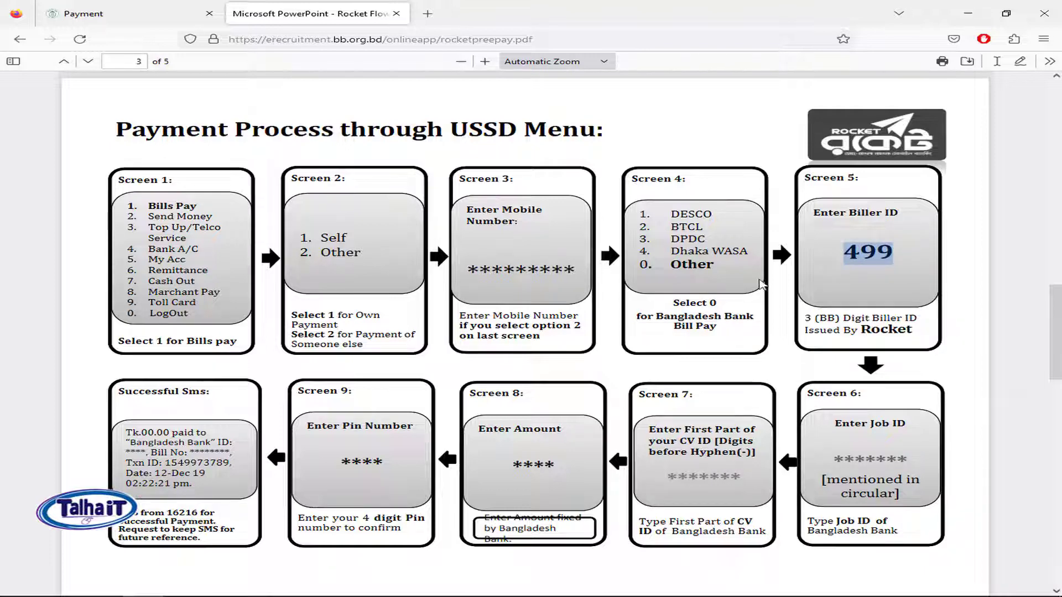
Step: Read page 4's Rocket Apps steps, noting the '499,General' biller entry, and recheck the CV ID
{"action": "scroll", "coordinate": [796, 269], "scroll_direction": "down", "scroll_amount": 2}
{"action": "scroll", "coordinate": [796, 270], "scroll_direction": "up", "scroll_amount": 3}
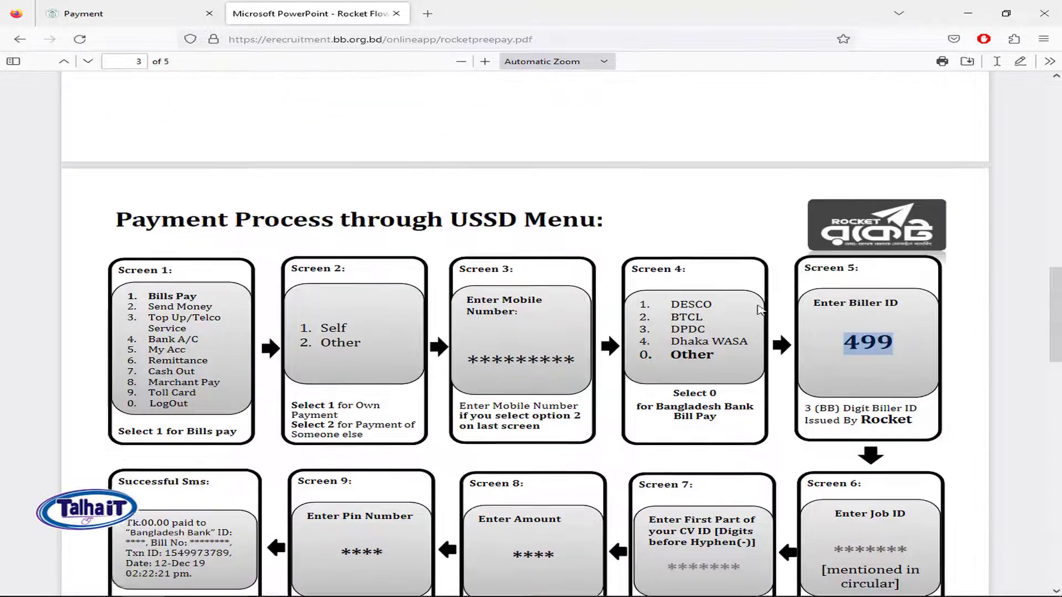
{"action": "scroll", "coordinate": [800, 303], "scroll_direction": "down", "scroll_amount": 1}
{"action": "scroll", "coordinate": [800, 302], "scroll_direction": "down", "scroll_amount": 10}
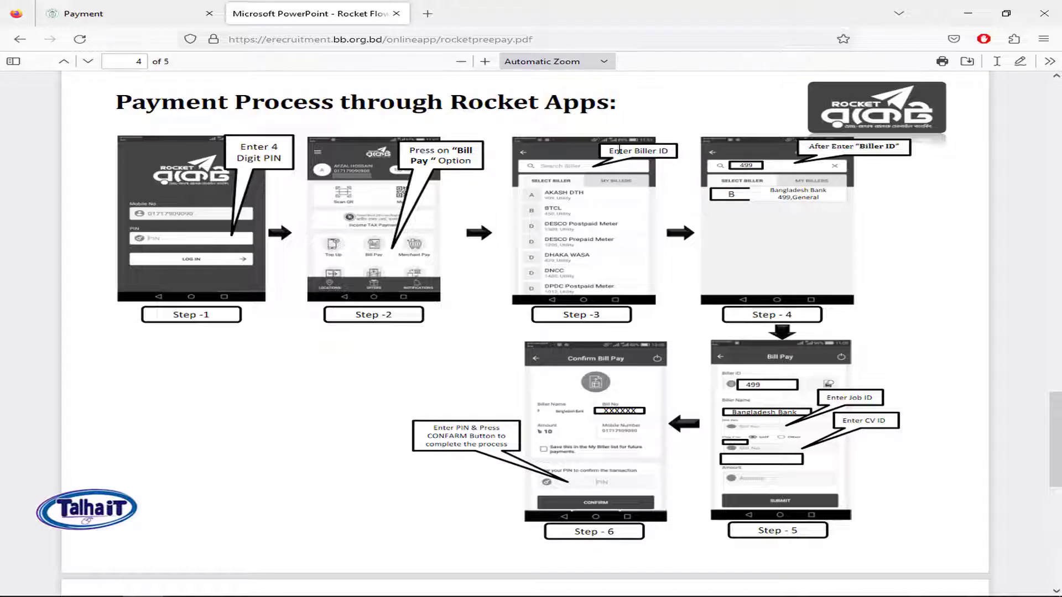
{"action": "left_click_drag", "start_coordinate": [620, 150], "coordinate": [673, 154]}
{"action": "left_click", "coordinate": [866, 158]}
{"action": "left_click_drag", "start_coordinate": [779, 198], "coordinate": [820, 199]}
{"action": "left_click", "coordinate": [821, 191]}
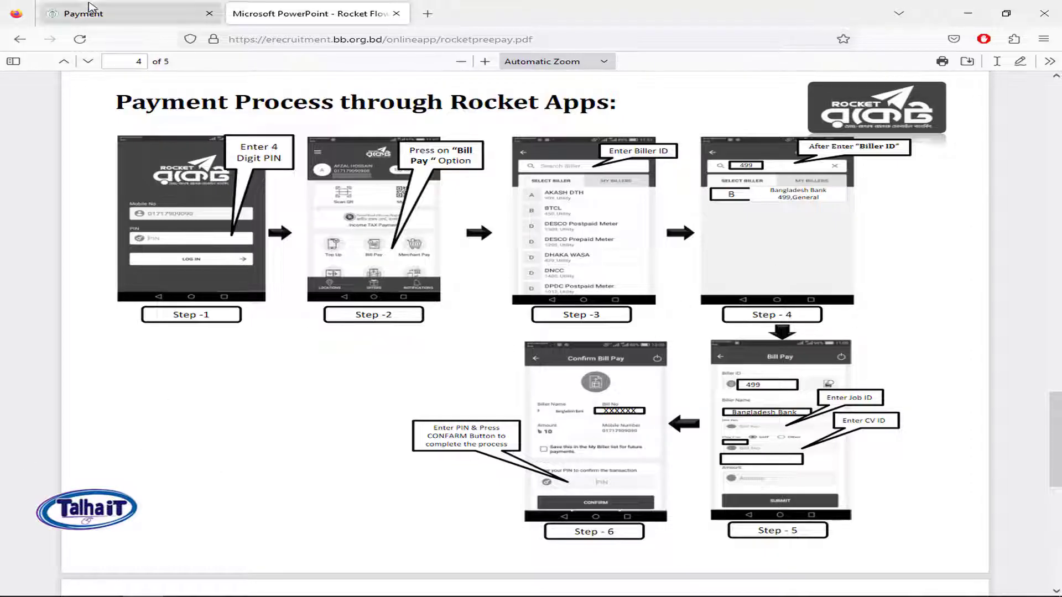
{"action": "left_click", "coordinate": [156, 16]}
{"action": "left_click_drag", "start_coordinate": [328, 281], "coordinate": [365, 281]}
{"action": "left_click", "coordinate": [283, 14]}
Step: Enter transaction ID 0 and verify it, getting 'No Payment Information found against your ID'
{"action": "left_click", "coordinate": [145, 7]}
{"action": "left_click", "coordinate": [400, 352]}
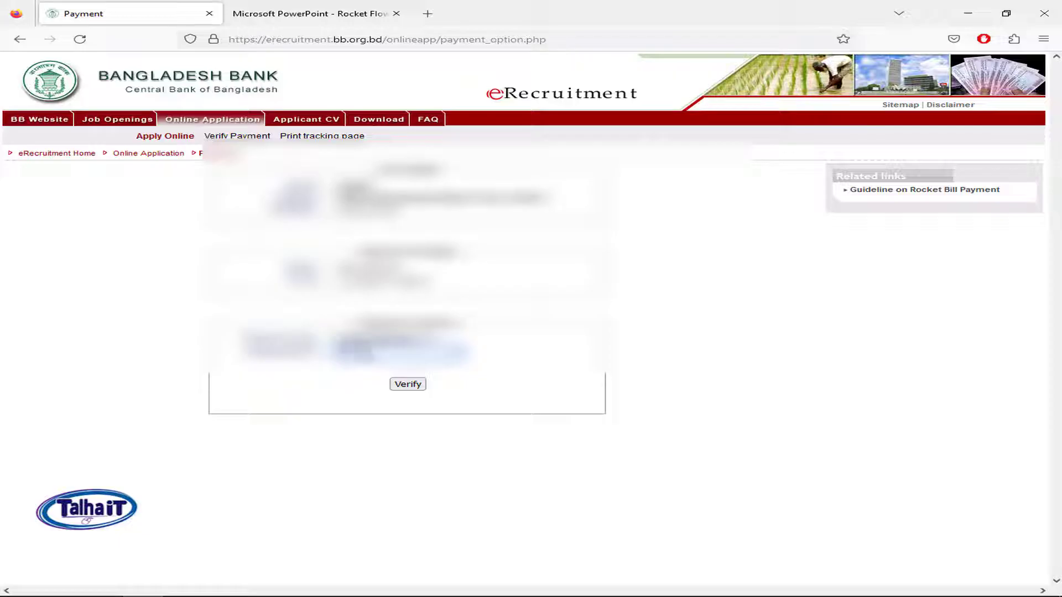
{"action": "type", "text": "0"}
{"action": "left_click", "coordinate": [410, 383]}
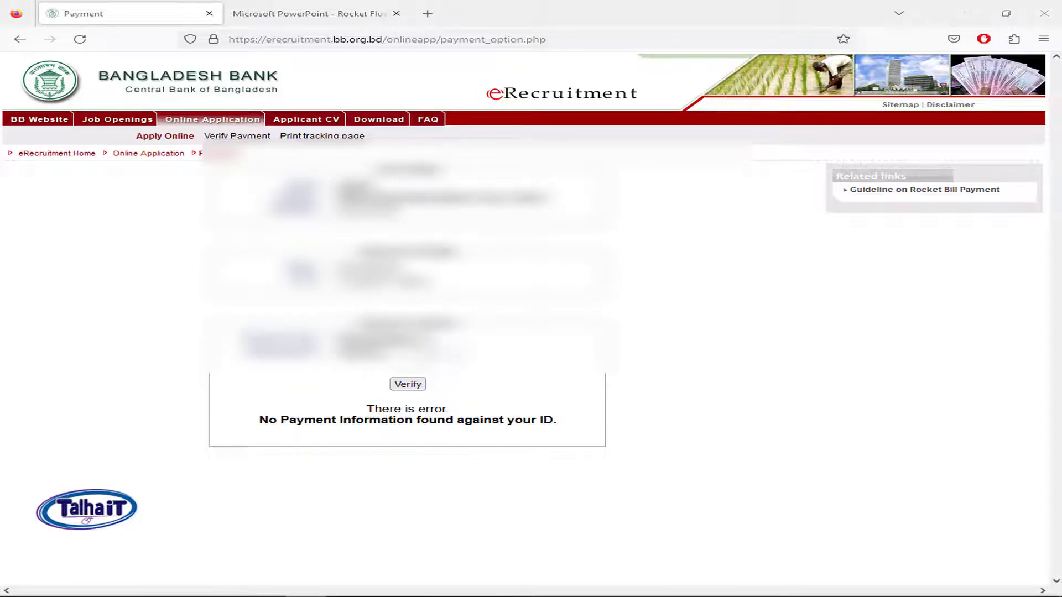
{"action": "double_click", "coordinate": [409, 353]}
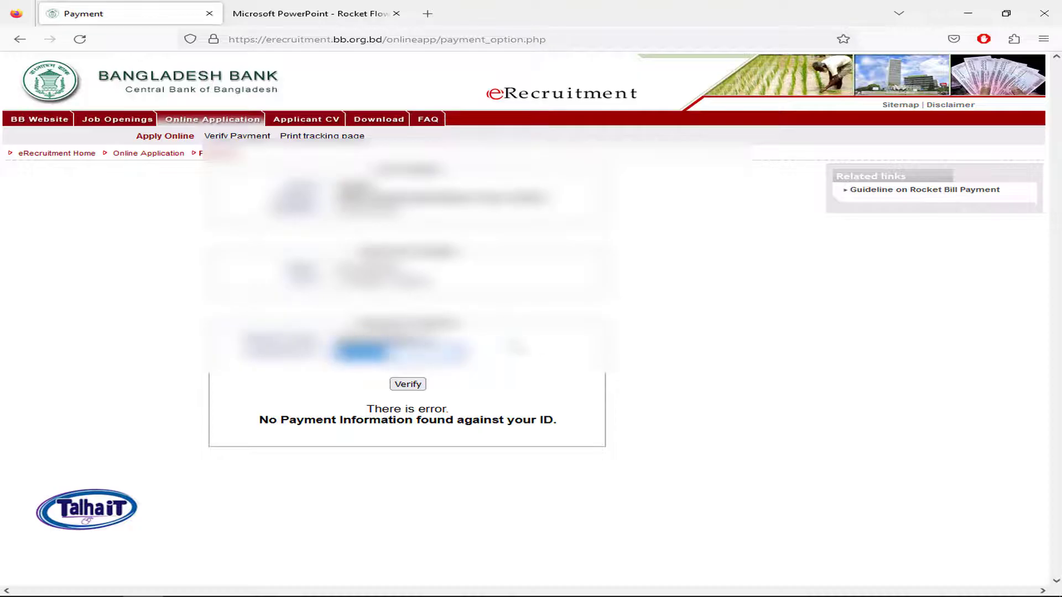
{"action": "left_click", "coordinate": [602, 364]}
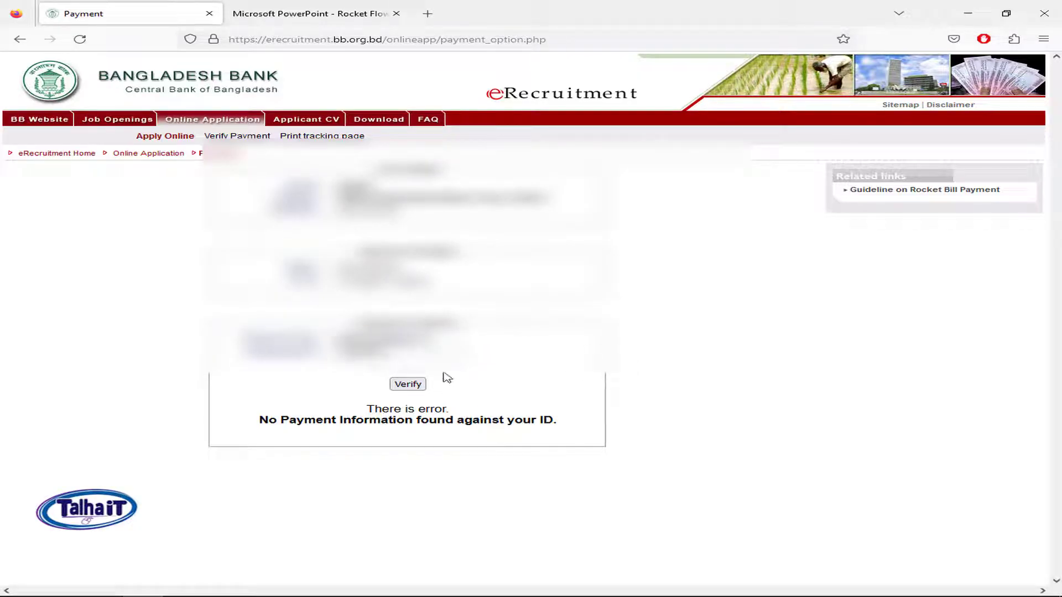